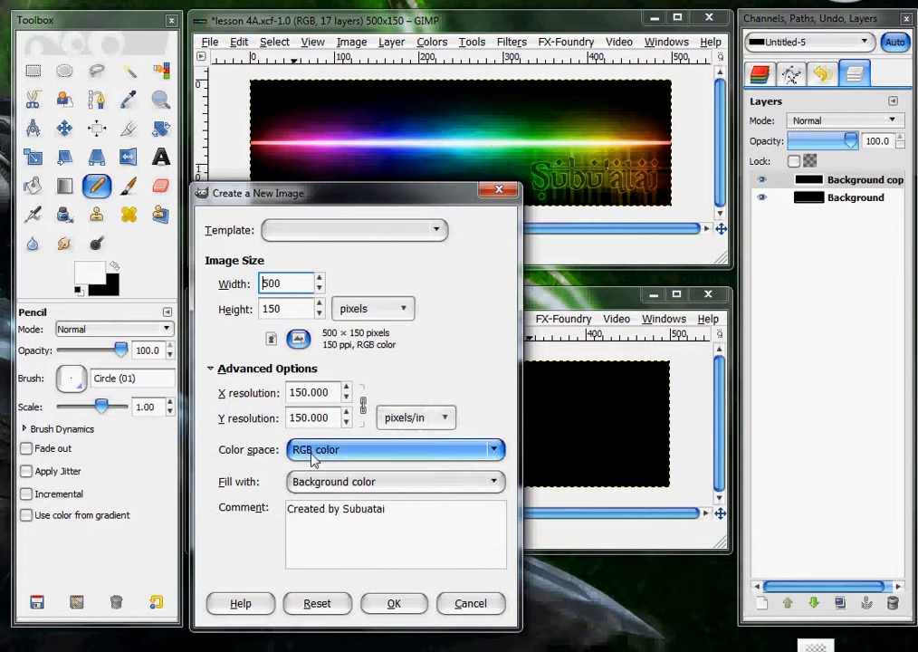
- Close the new-image dialog and check the background copy layer by switching its visibility off and on
click(395, 605)
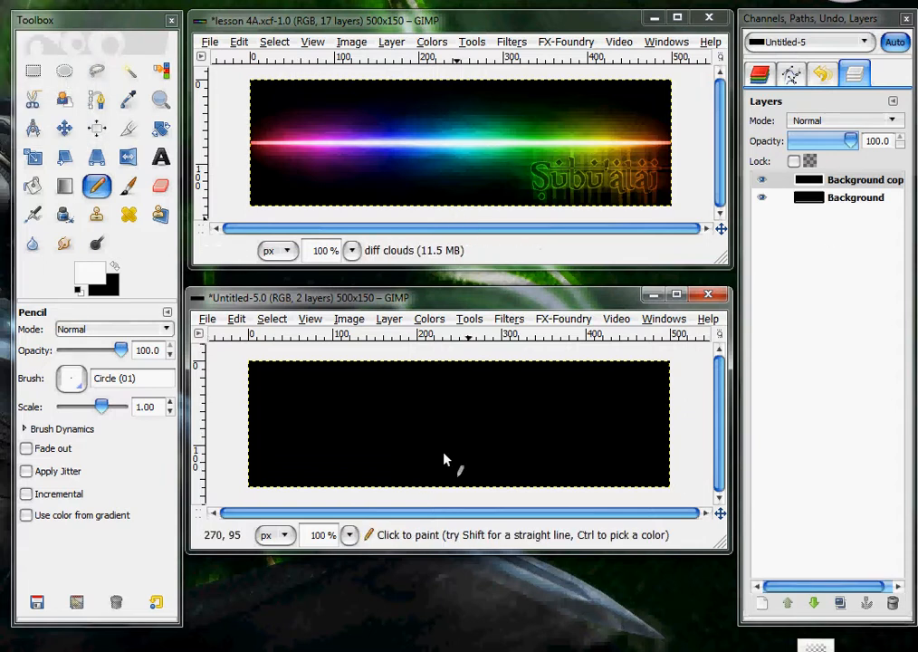
click(770, 180)
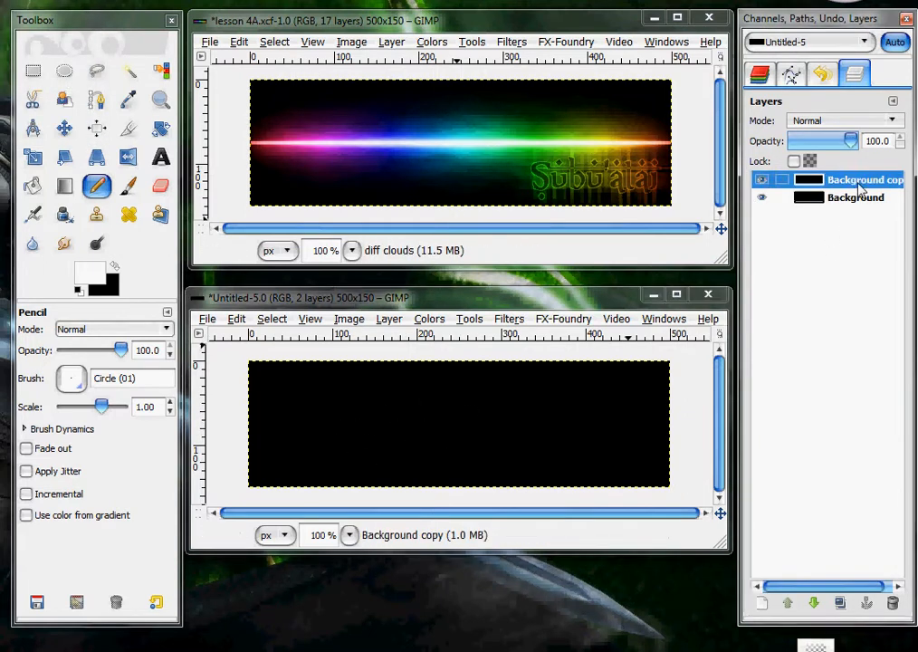
click(762, 181)
click(763, 181)
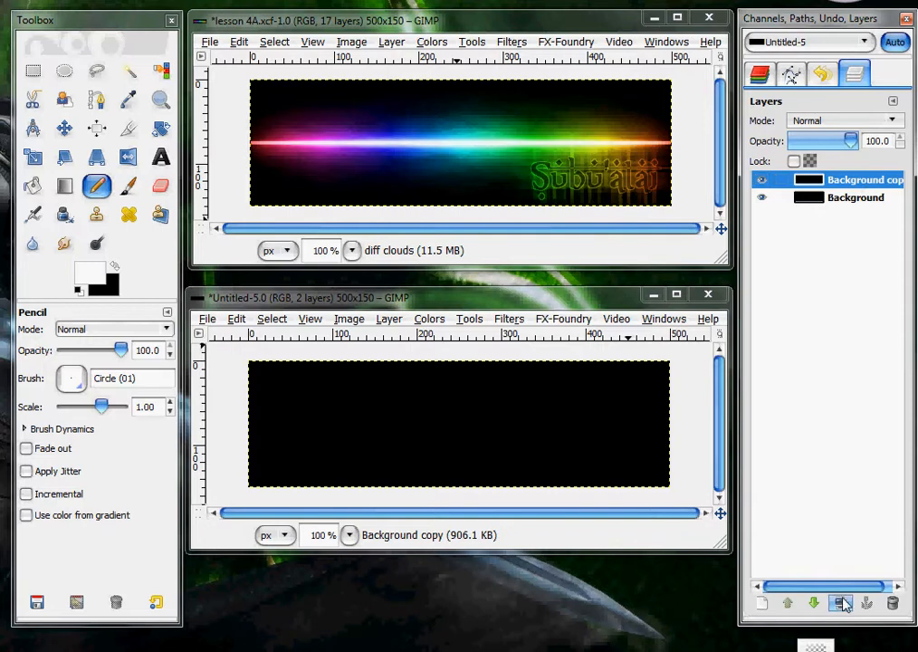
- Render difference clouds with X and Y size 10.0 on the background copy layer and set its mode to Overlay
click(510, 320)
mouse_move(565, 69)
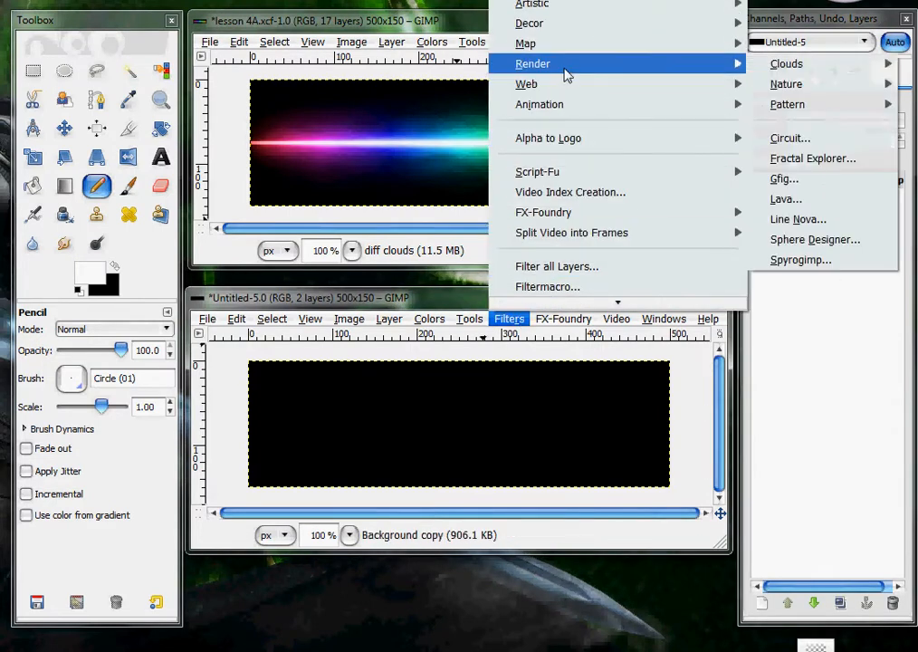
mouse_move(774, 65)
click(659, 64)
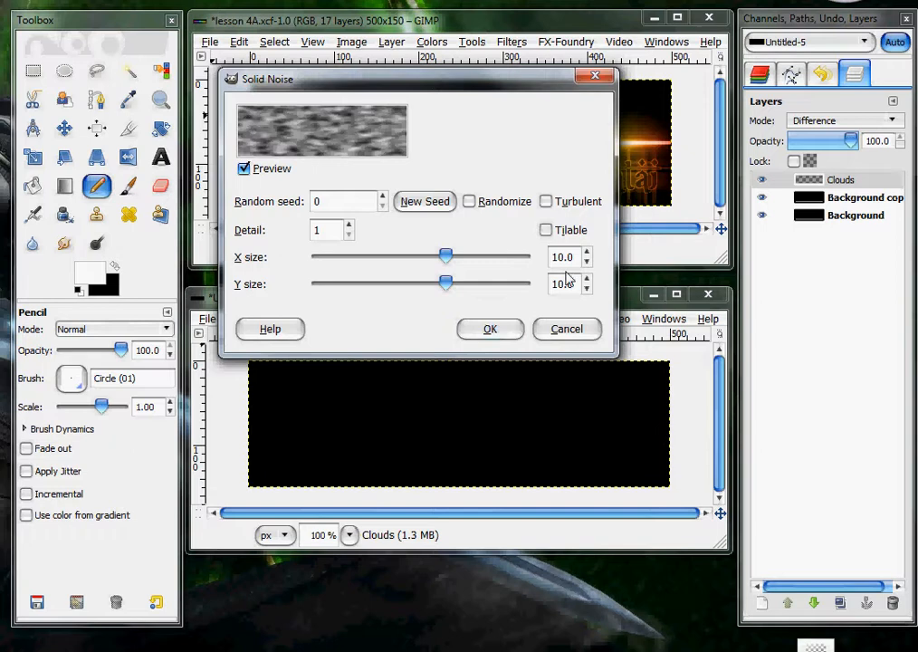
click(490, 330)
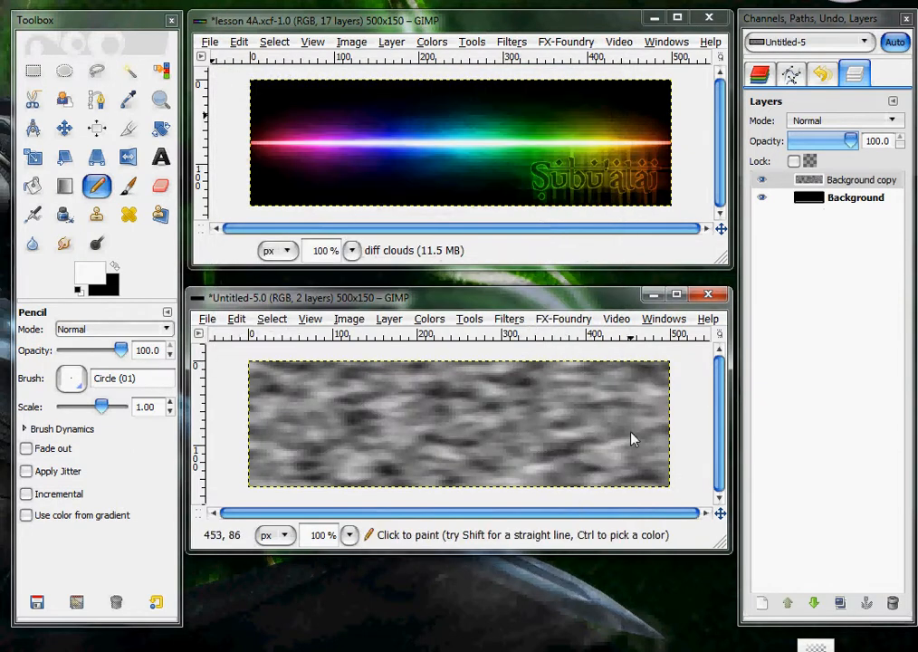
click(826, 121)
click(815, 252)
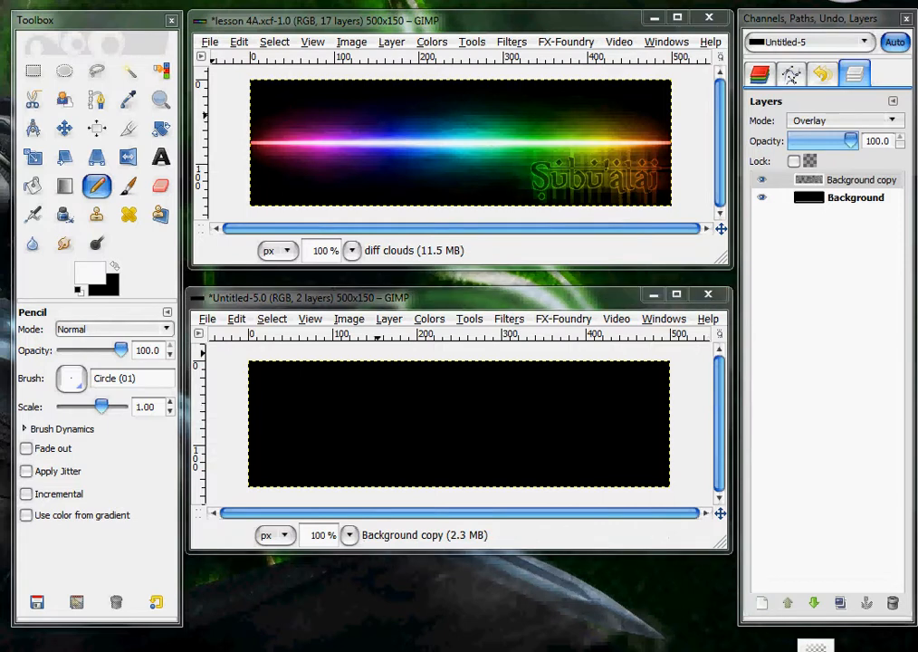
- Add a transparent layer named medium line and fill a narrow full-width horizontal strip near mid-height with white
key(shift+ctrl+n)
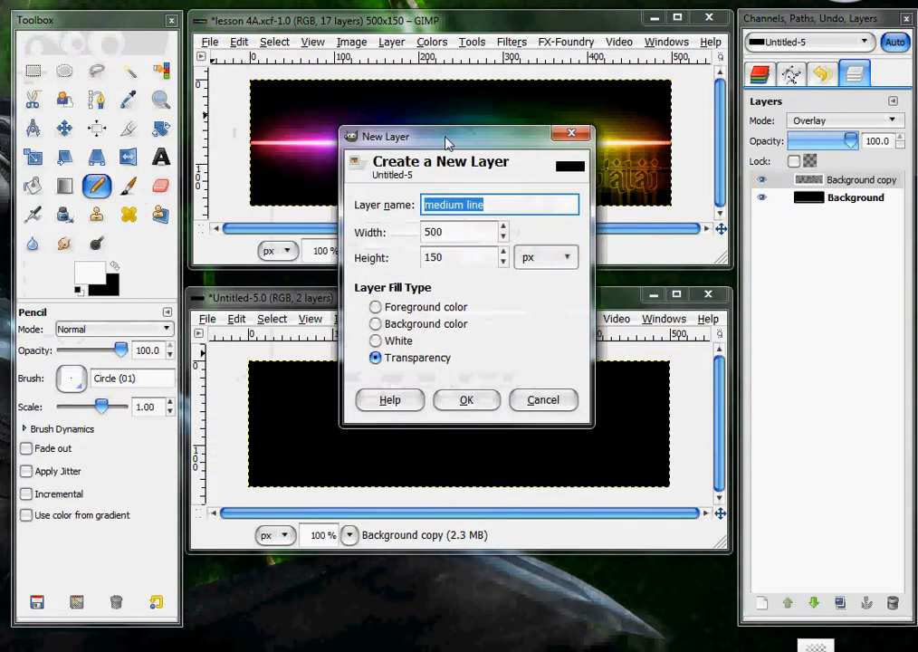
click(469, 400)
click(34, 71)
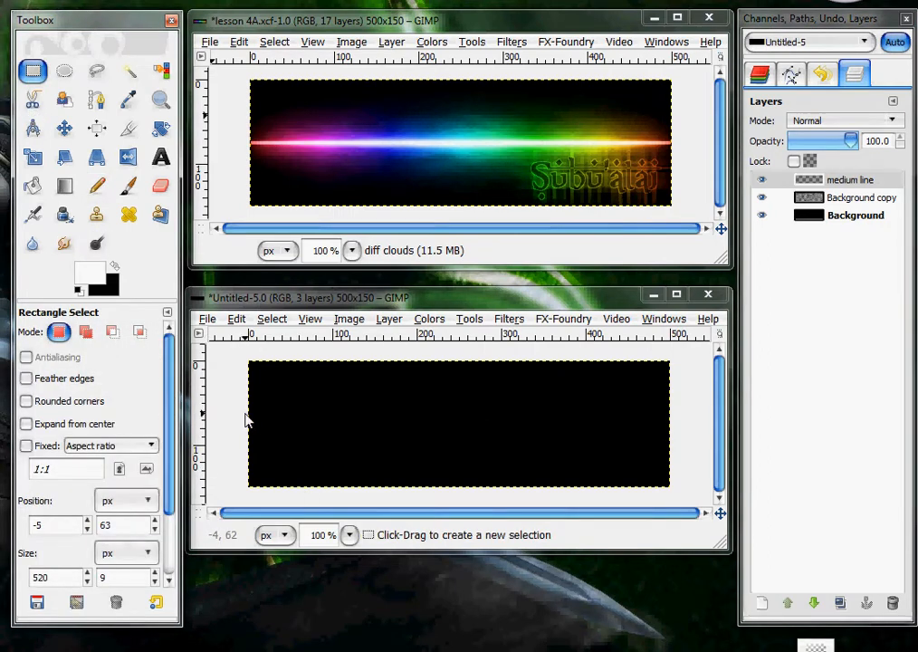
drag(246, 419, 699, 428)
click(33, 185)
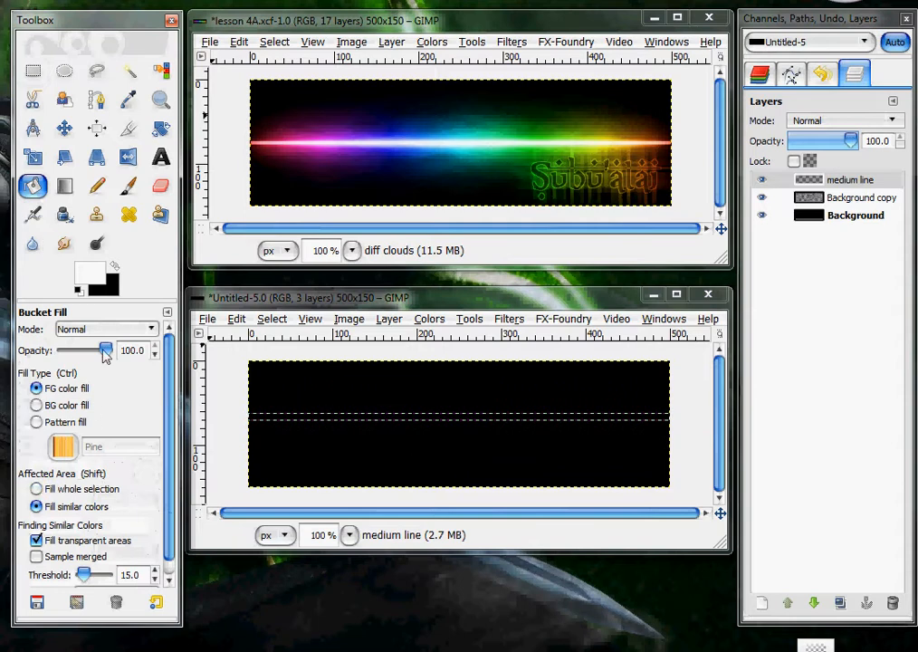
click(404, 419)
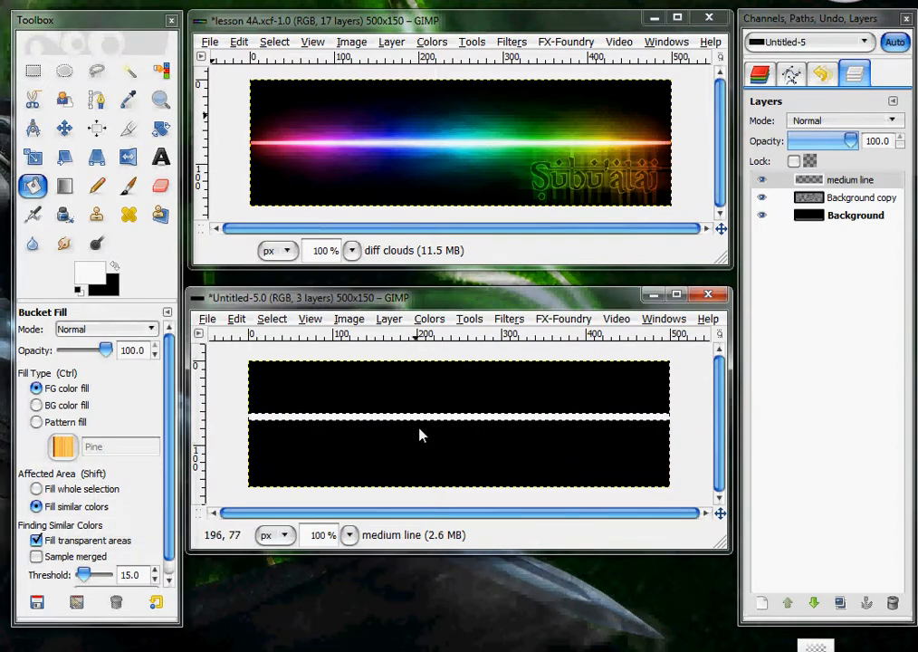
key(ctrl+shift+a)
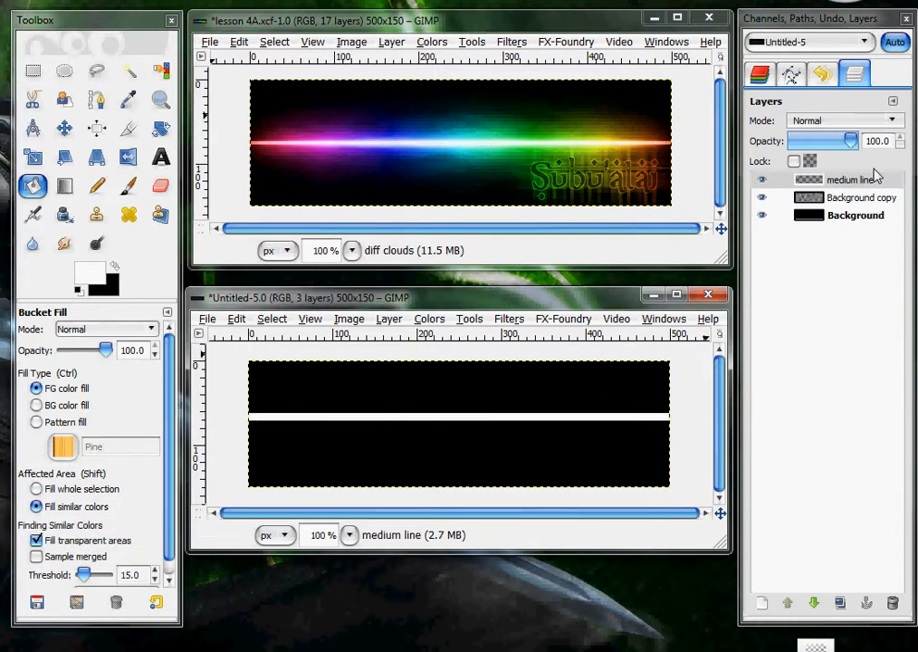
- Autocrop the medium line layer, center it vertically with Align, and expand the layer to image size
click(390, 320)
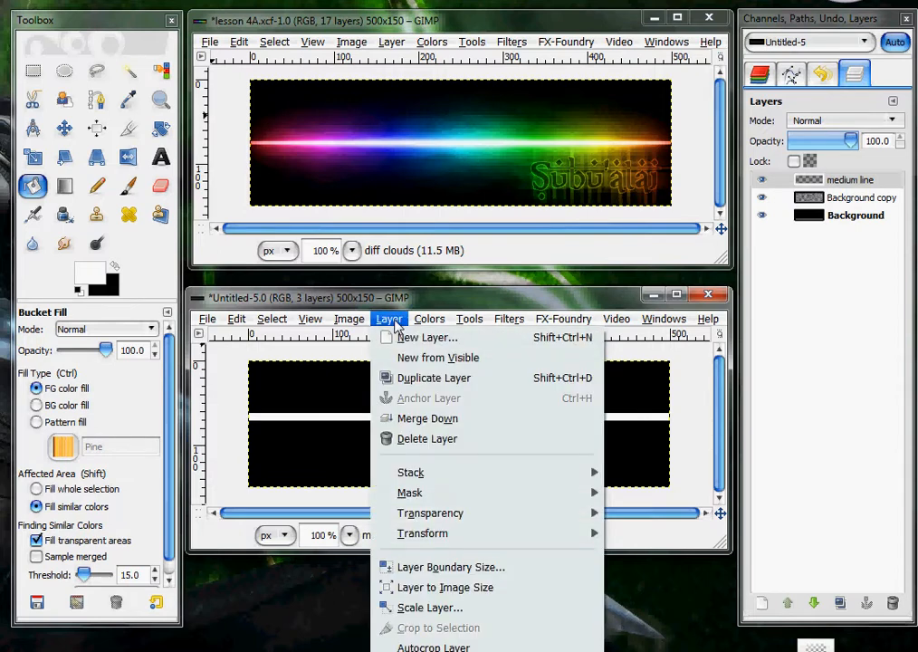
click(433, 646)
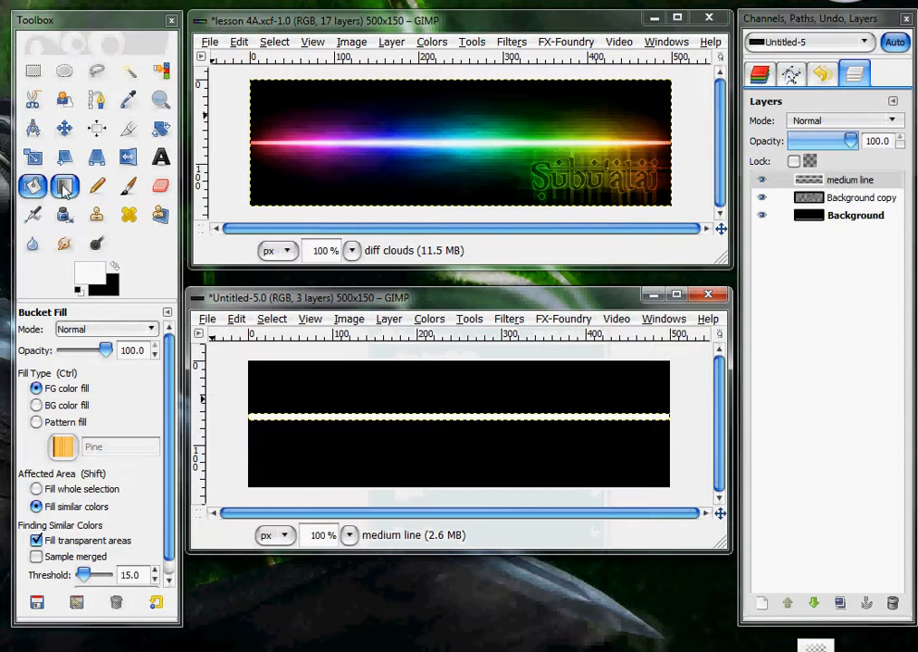
click(97, 128)
click(415, 422)
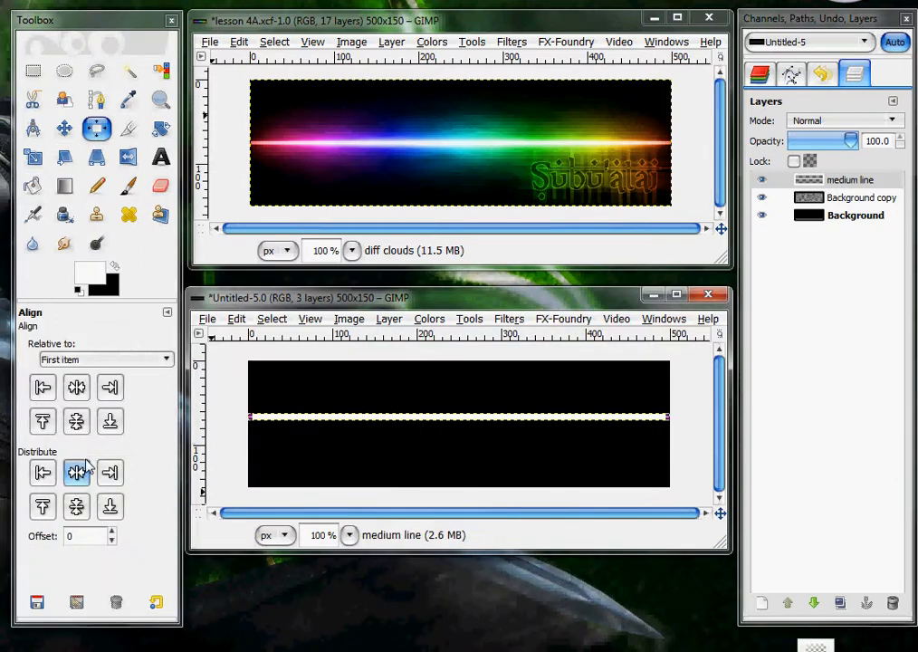
click(76, 421)
right_click(832, 181)
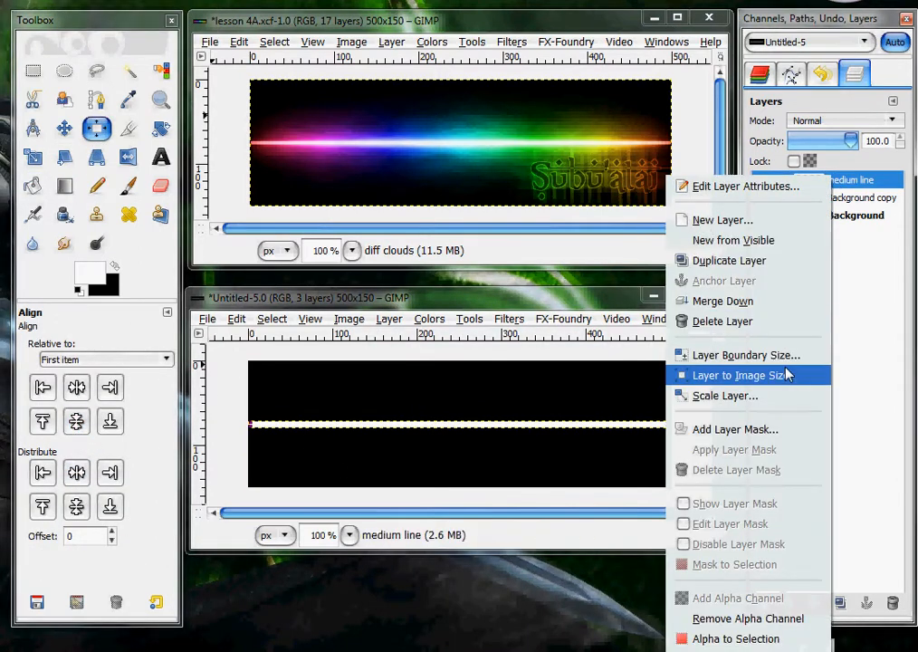
click(888, 372)
- Add a transparent layer named small line and fill a full-width strip about 3 px high with white above the existing line
click(763, 603)
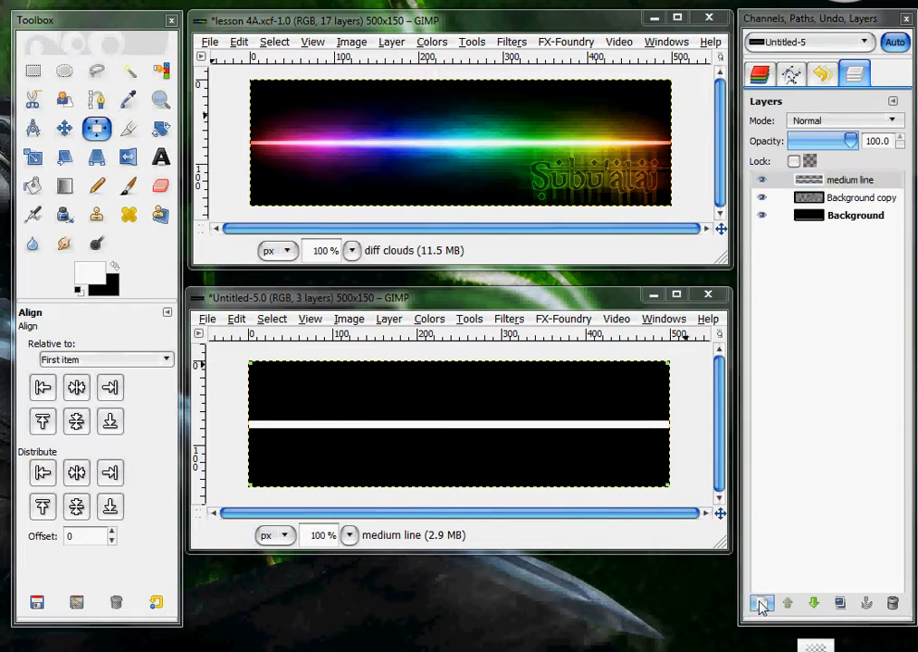
double_click(406, 193)
text(small line)
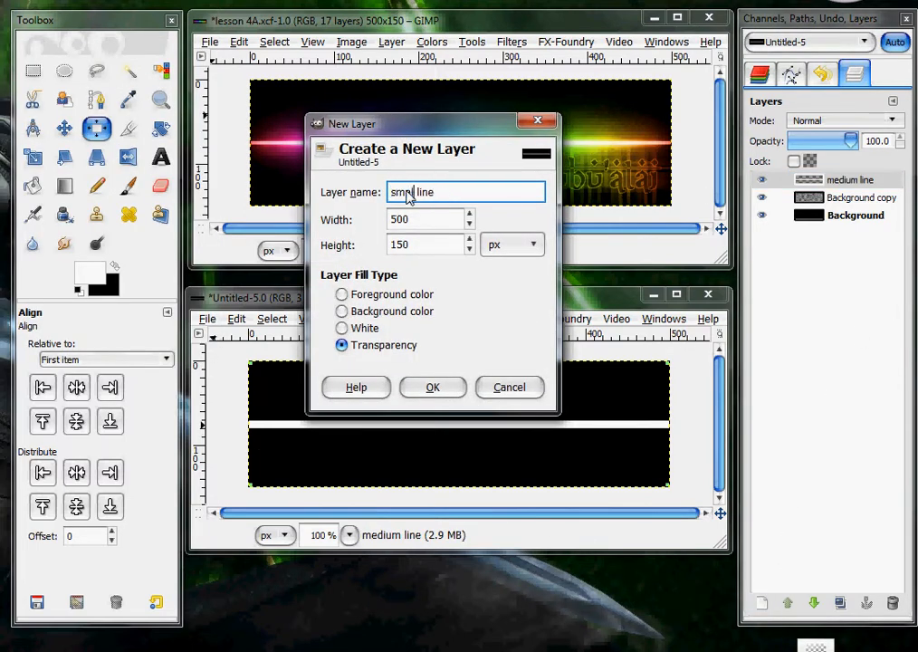
key(Return)
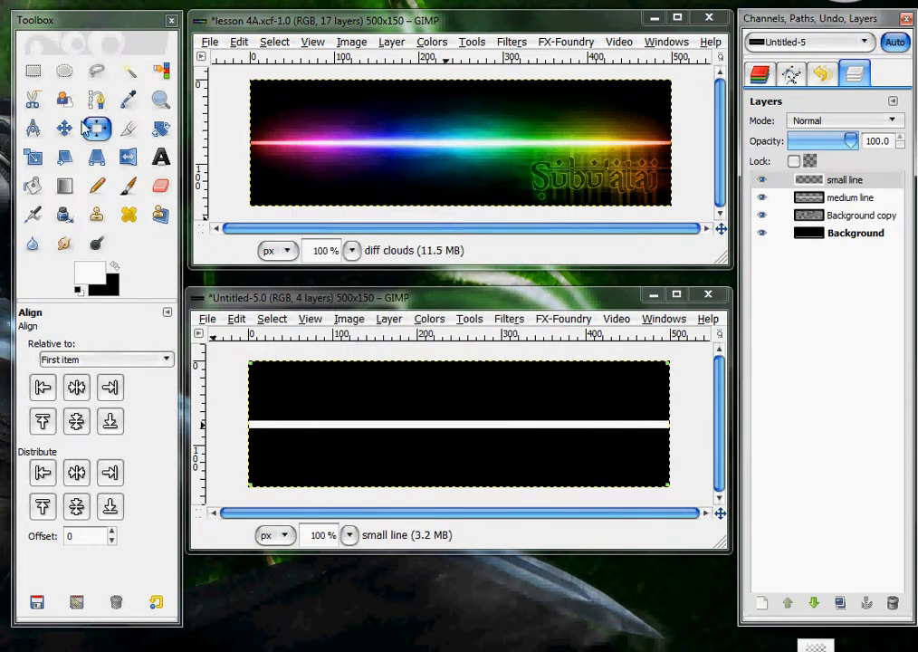
click(32, 72)
drag(256, 409, 683, 412)
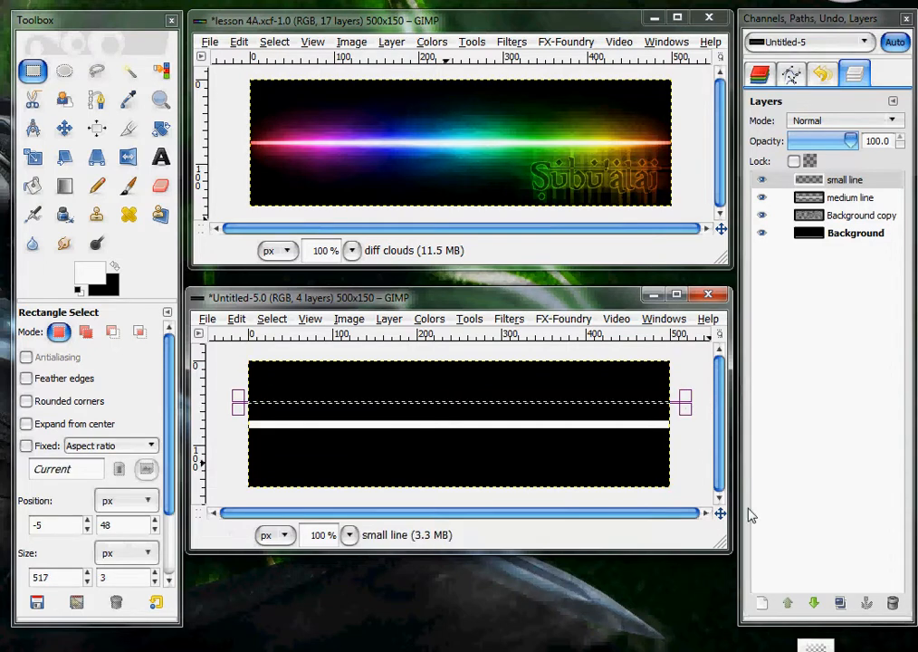
click(33, 186)
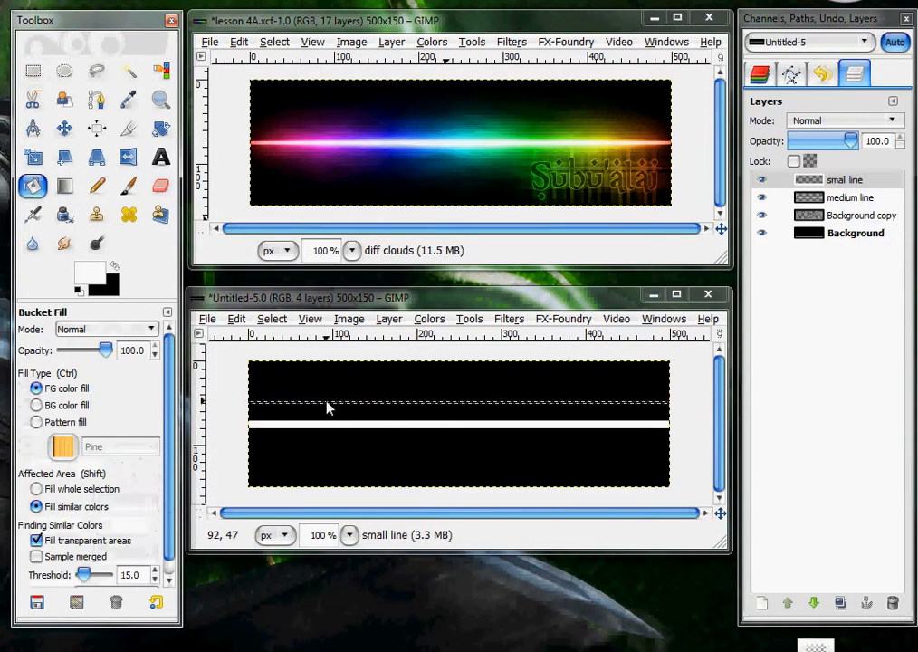
shift+click(373, 395)
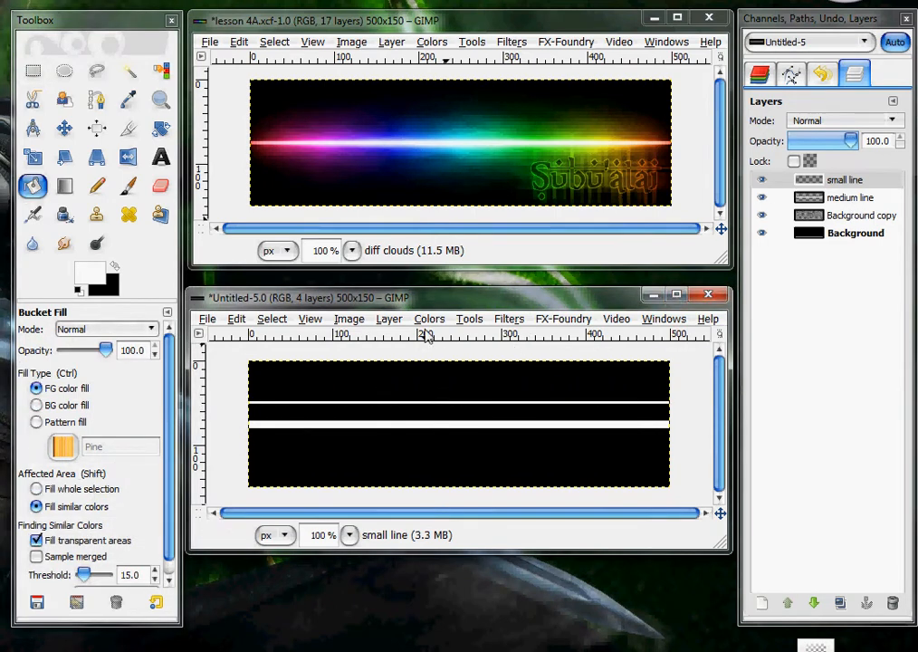
- Autocrop the small line layer and center it vertically with Align, hiding the two background layers to target it
click(388, 319)
click(418, 645)
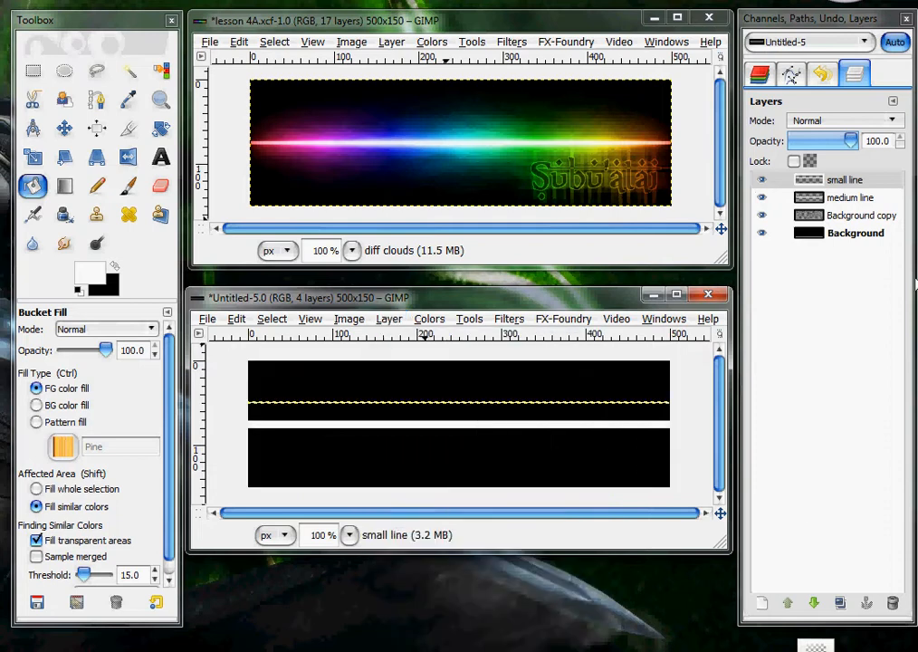
click(96, 128)
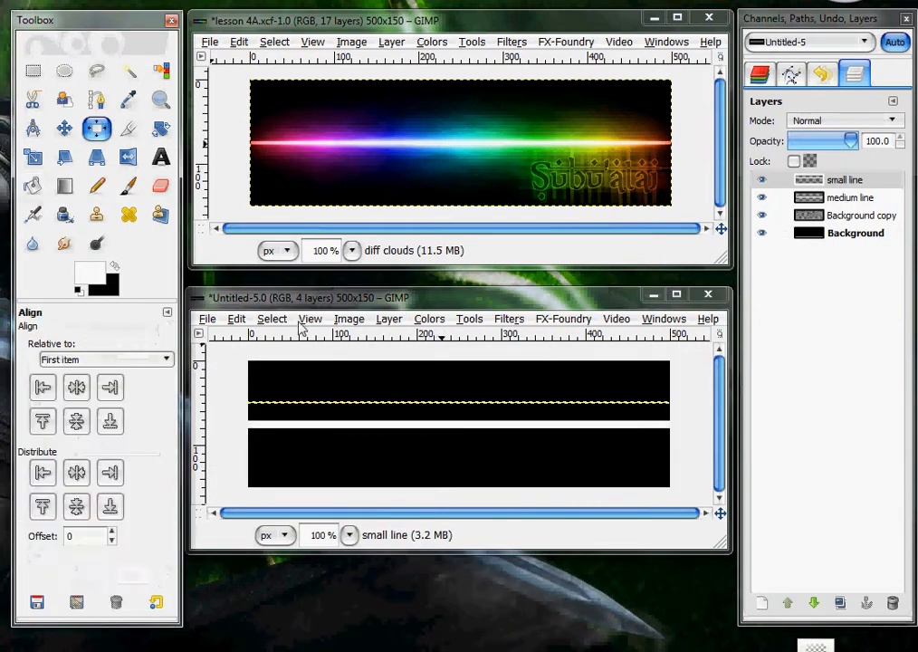
click(348, 406)
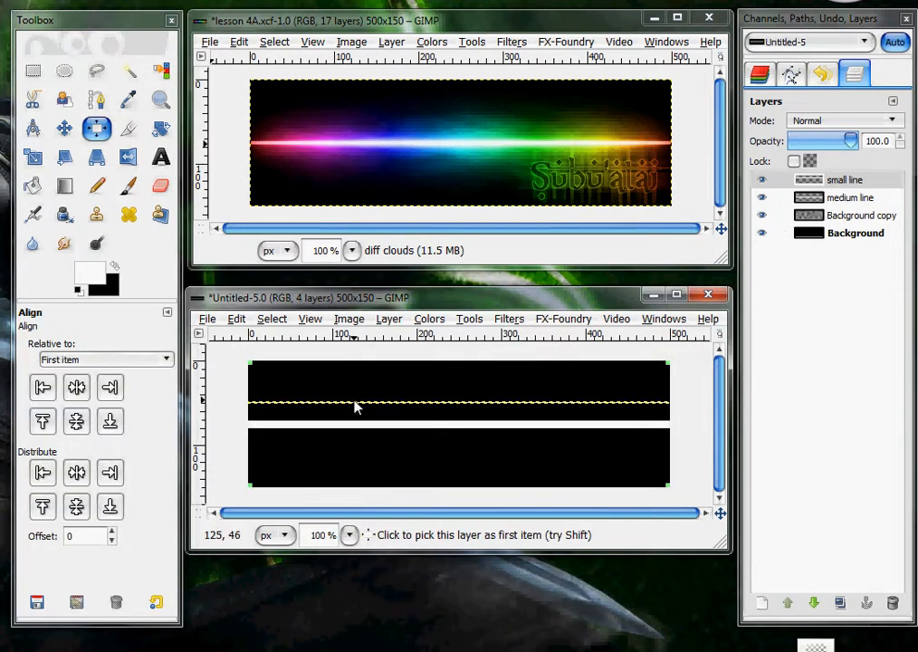
click(762, 215)
click(762, 233)
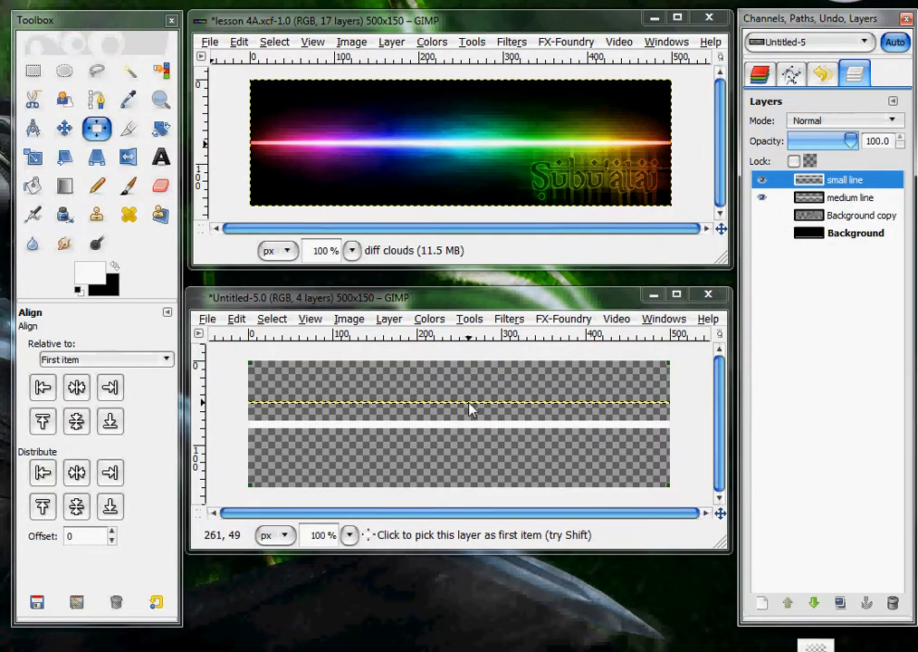
click(74, 422)
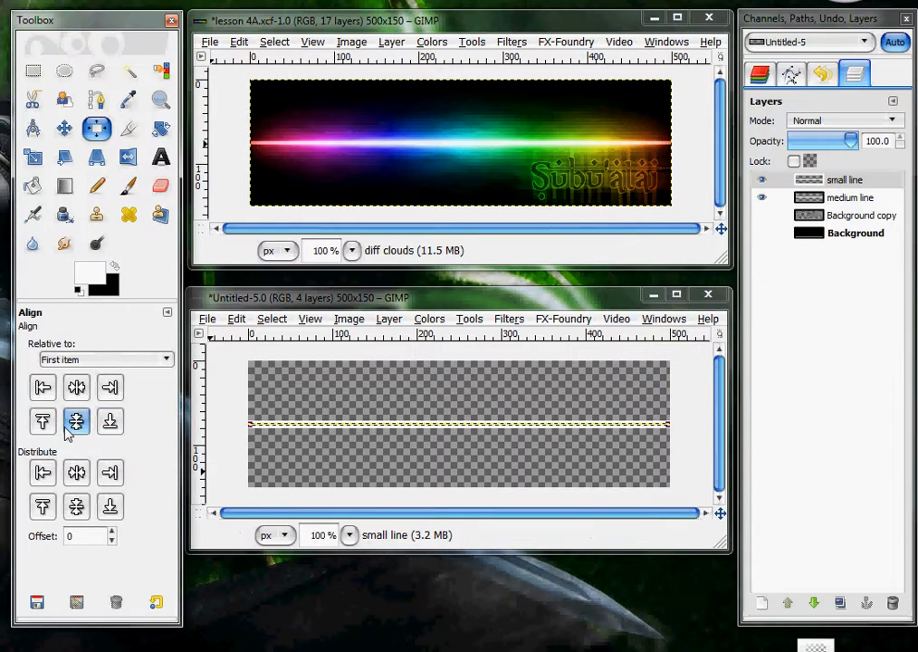
- Show both background layers again and expand the small line layer to image size
click(761, 215)
click(761, 232)
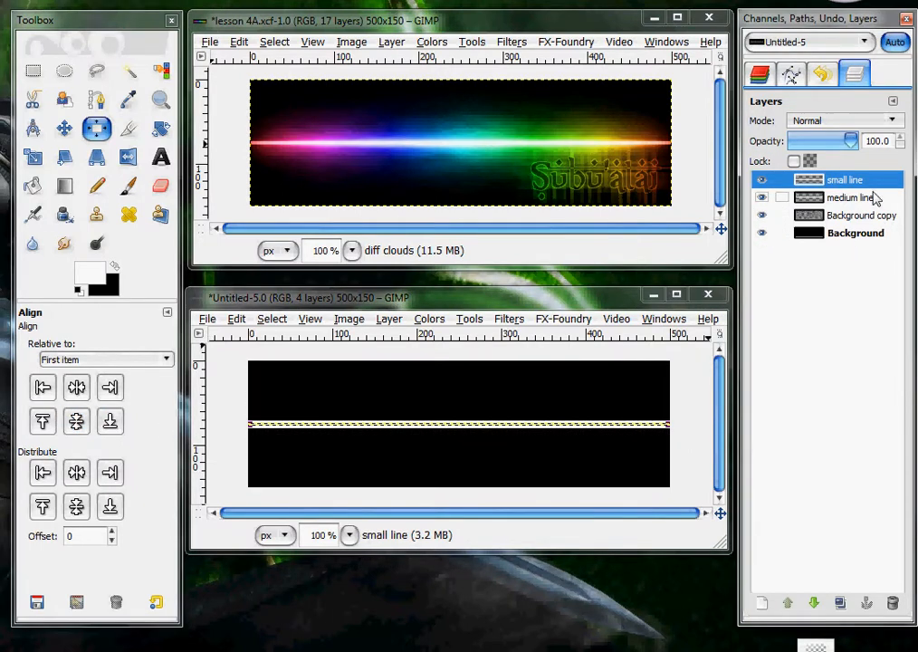
right_click(872, 181)
click(821, 395)
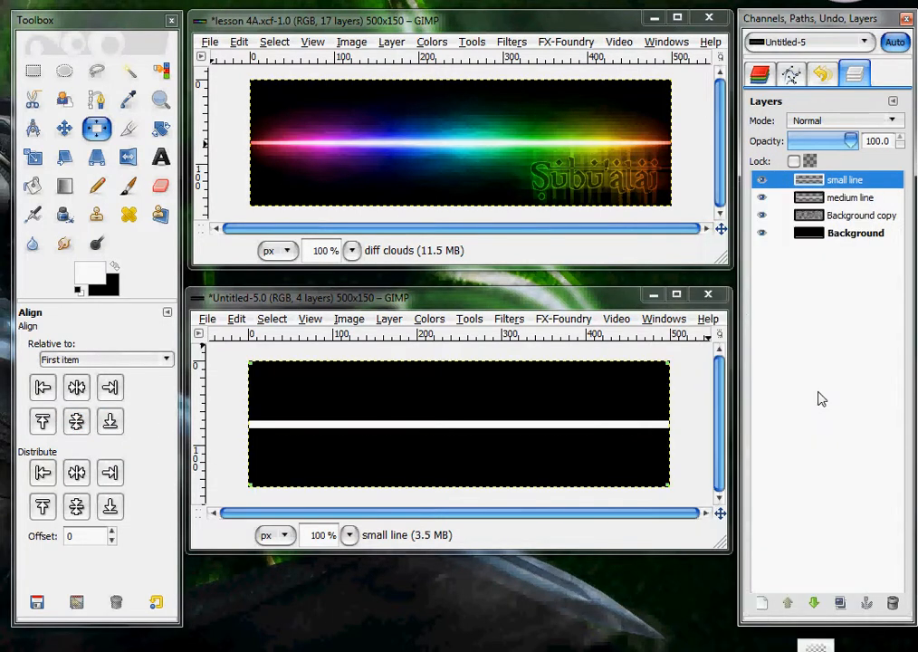
- Activate the medium line layer and choose the Pencil tool with the Circle (01) brush
click(865, 197)
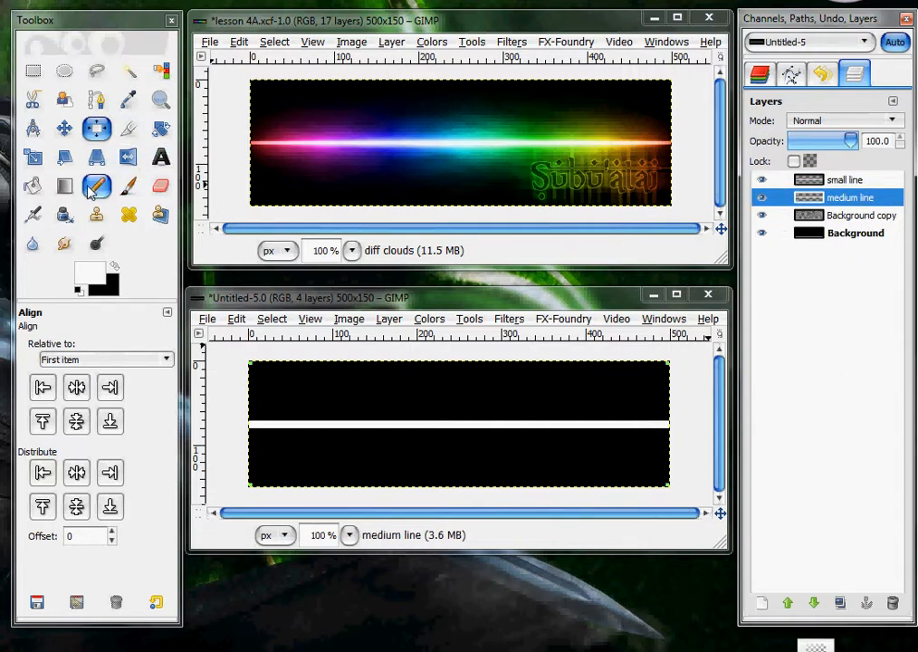
key(n)
click(70, 381)
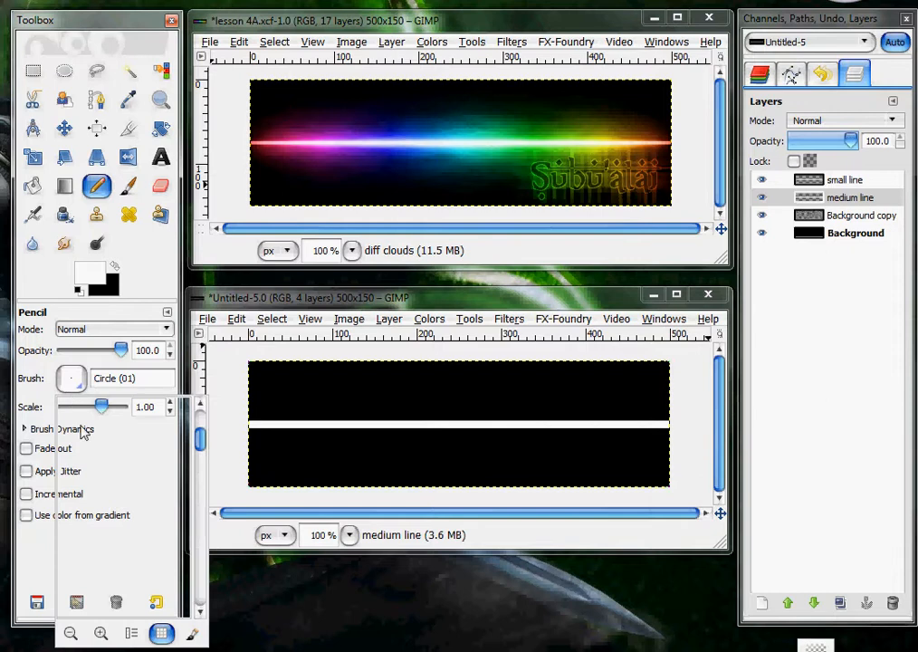
scroll(201, 616, down, 3)
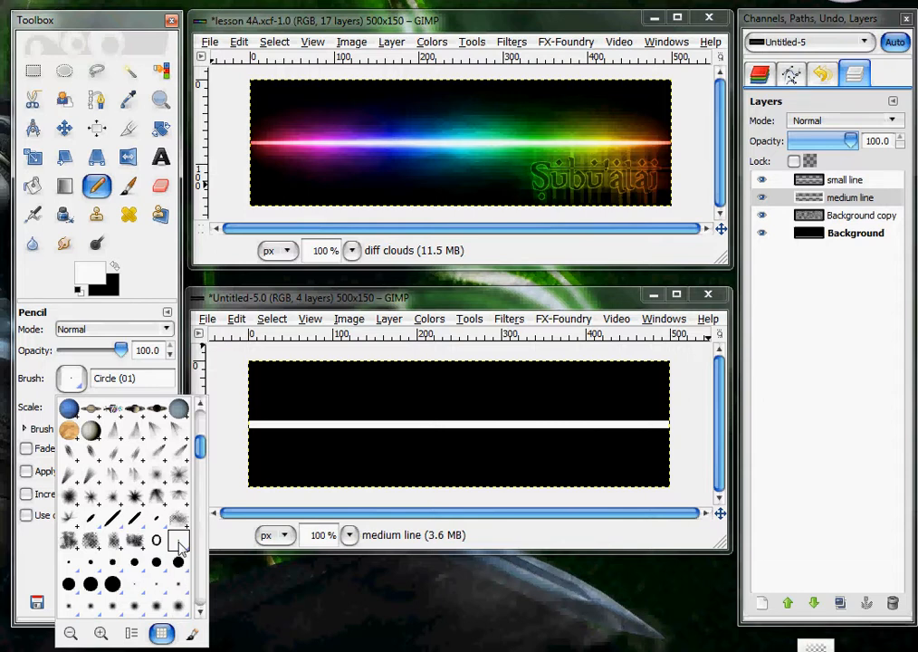
click(79, 391)
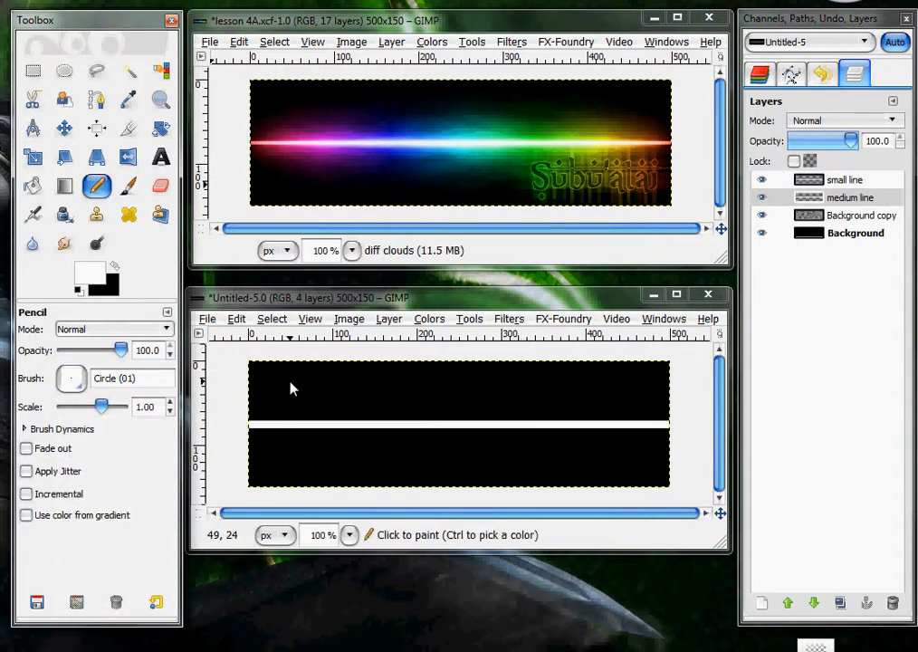
- Try vertical white pencil strokes across the line near the left end of the canvas, undoing each one
drag(291, 381, 291, 458)
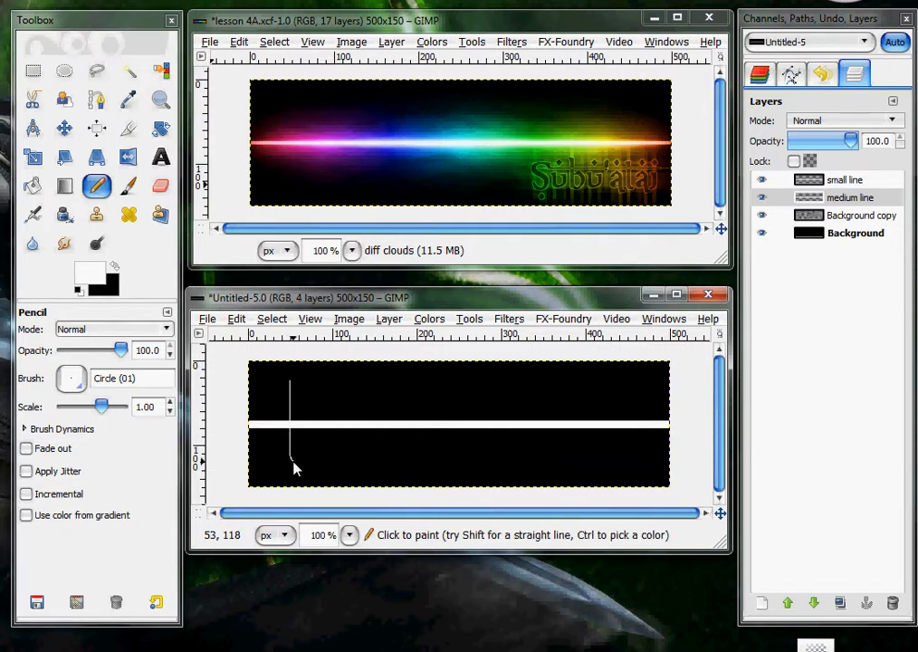
key(ctrl+z)
drag(299, 382, 303, 460)
key(ctrl+z)
drag(295, 389, 299, 438)
key(ctrl+z)
drag(299, 384, 299, 447)
key(ctrl+z)
mouse_move(307, 381)
mouse_down()
mouse_move(309, 459)
mouse_move(320, 469)
mouse_up()
key(ctrl+z)
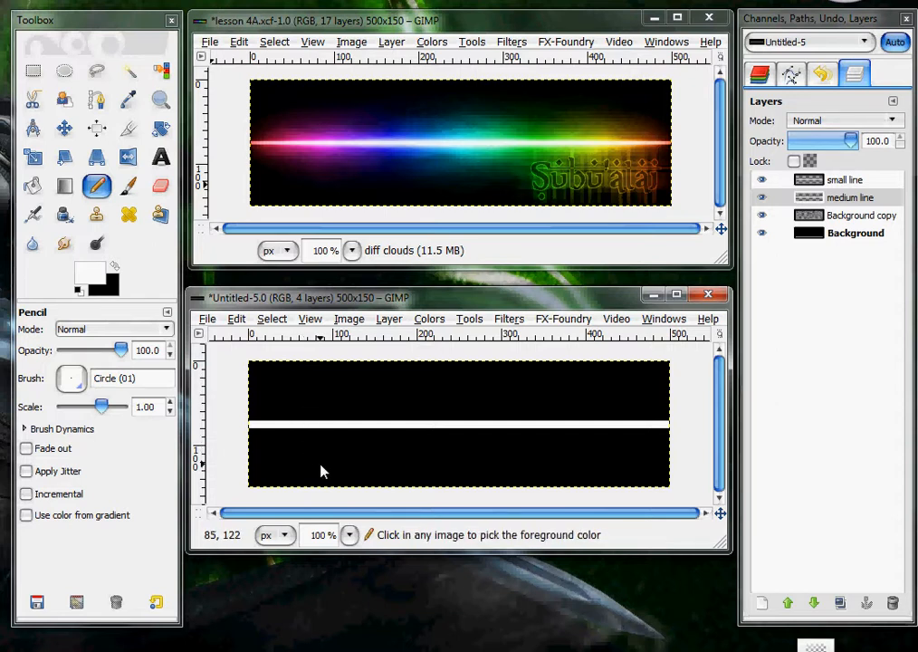
drag(299, 385, 307, 459)
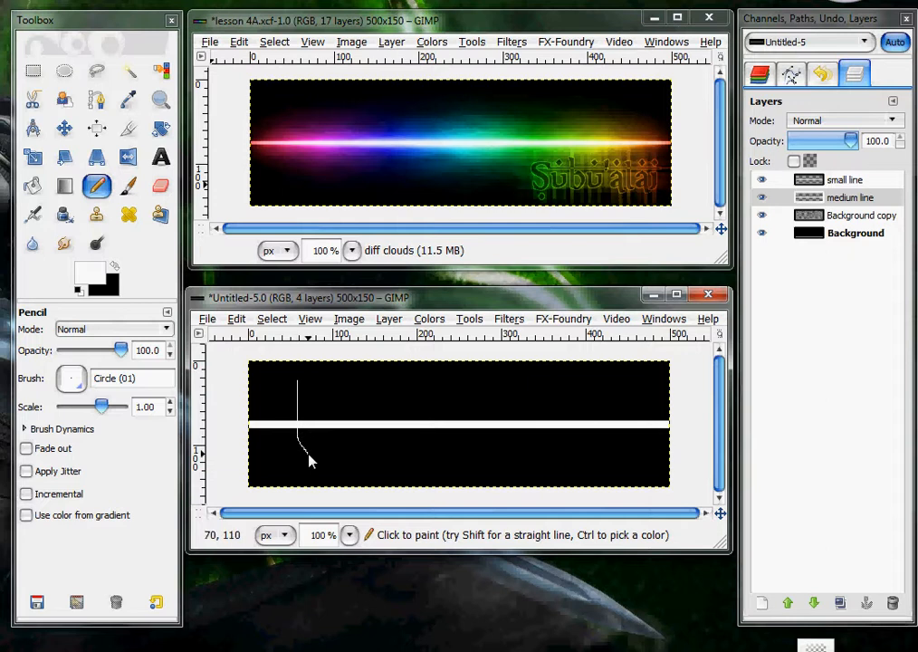
key(ctrl+z)
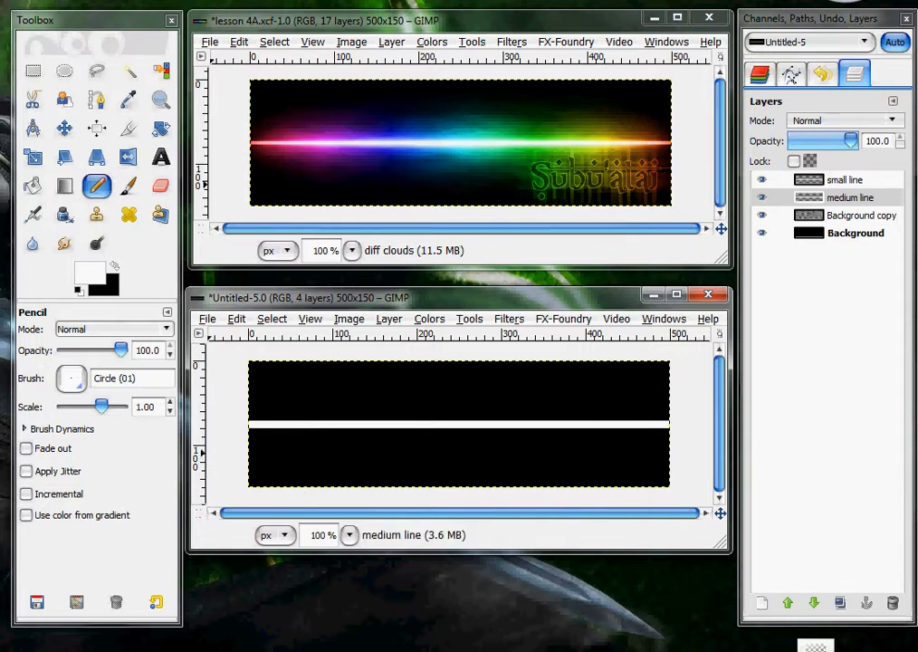
key(ctrl+z)
- Draw a straight vertical white pencil line, about 80 px tall, across the horizontal line near the canvas's left end at about x = 40
click(282, 381)
shift+click(307, 380)
key(ctrl+z)
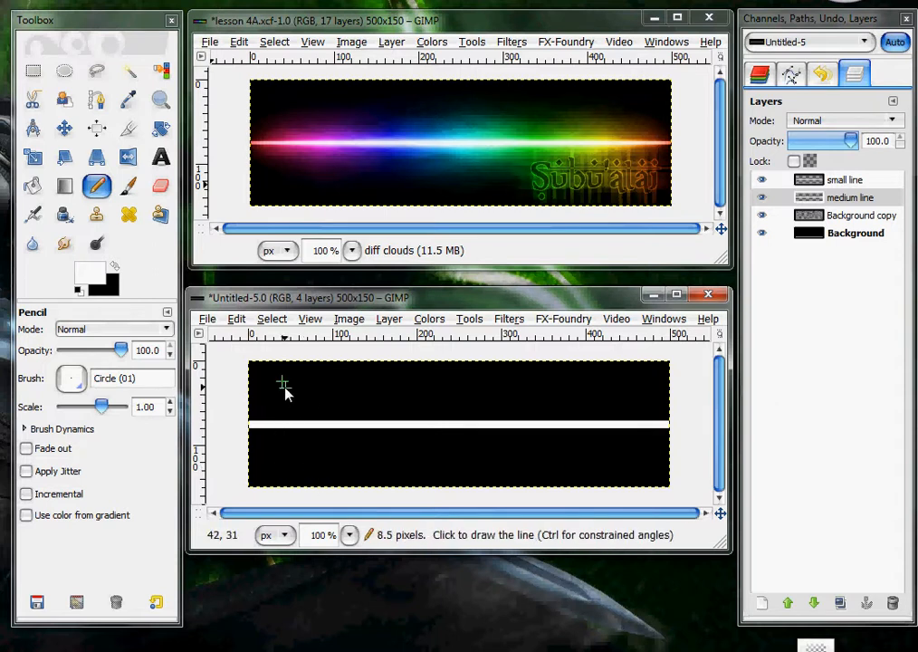
shift+click(286, 455)
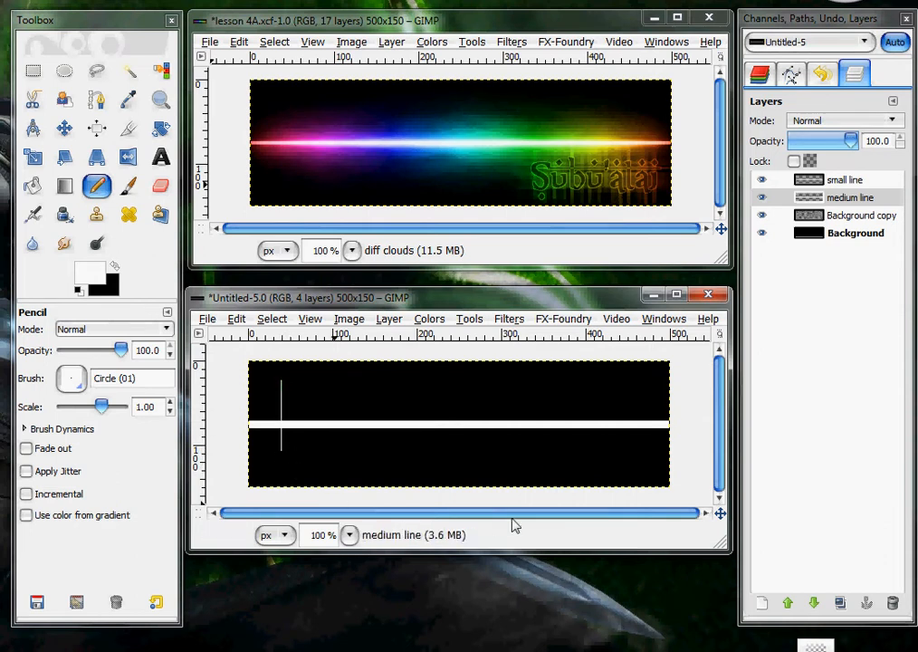
- Draw a straight vertical white pencil line across the horizontal line near the canvas's right end, at about x = 470
drag(644, 402, 644, 459)
key(ctrl+z)
click(645, 399)
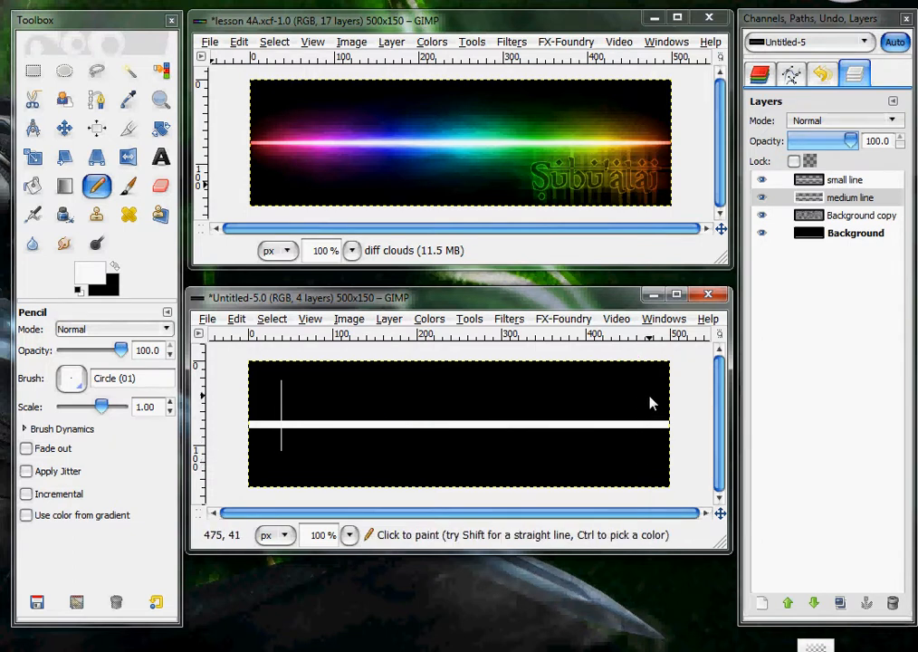
shift+click(646, 466)
- Draw a straight vertical white pencil line across the horizontal line at about x = 362, redoing the uneven freehand stroke
drag(555, 390, 559, 456)
key(ctrl+z)
click(555, 390)
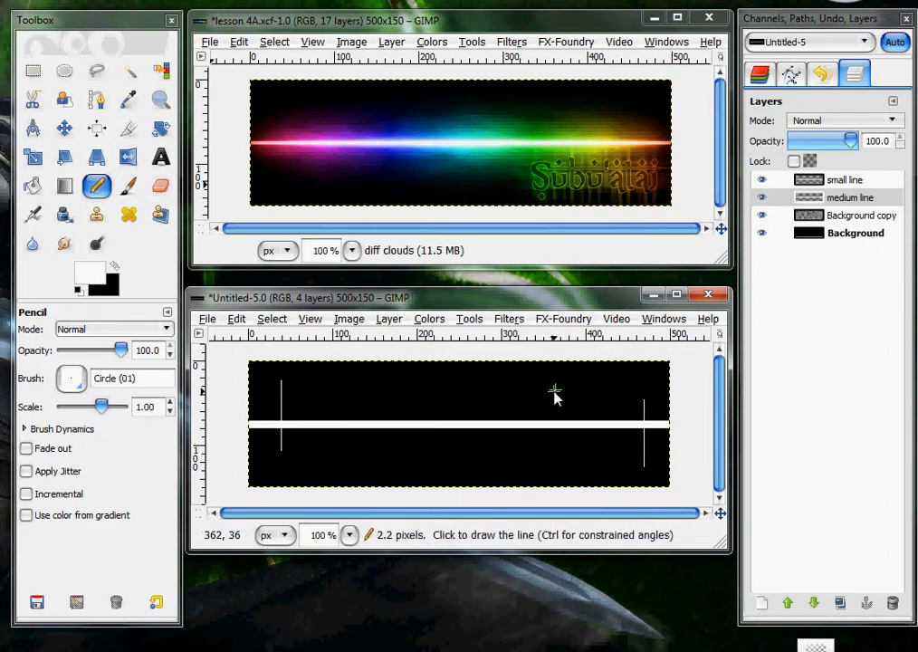
click(560, 455)
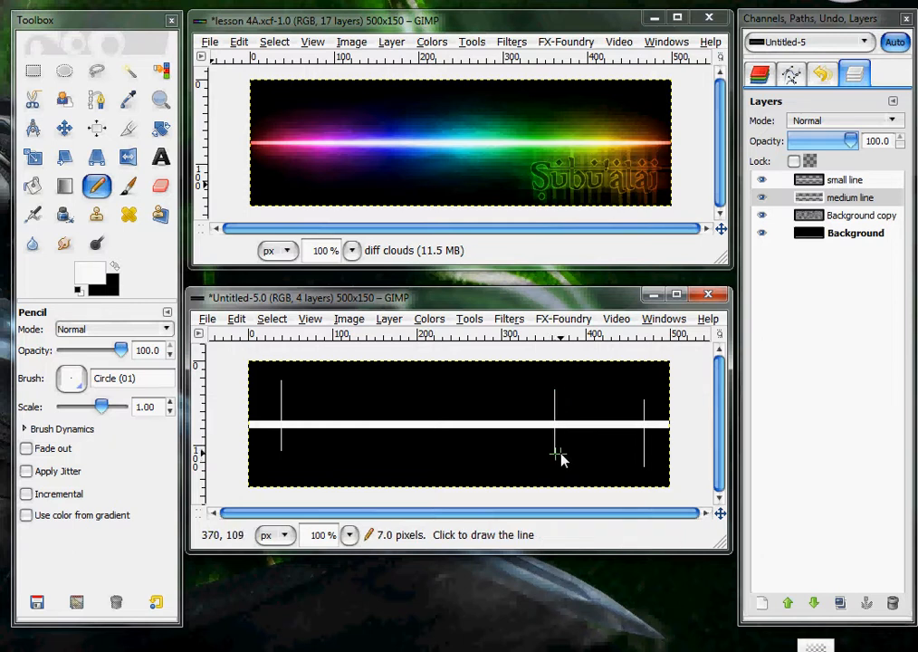
key(ctrl)
- Draw a straight vertical white pencil line across the horizontal line at about x = 115
click(346, 408)
key(shift)
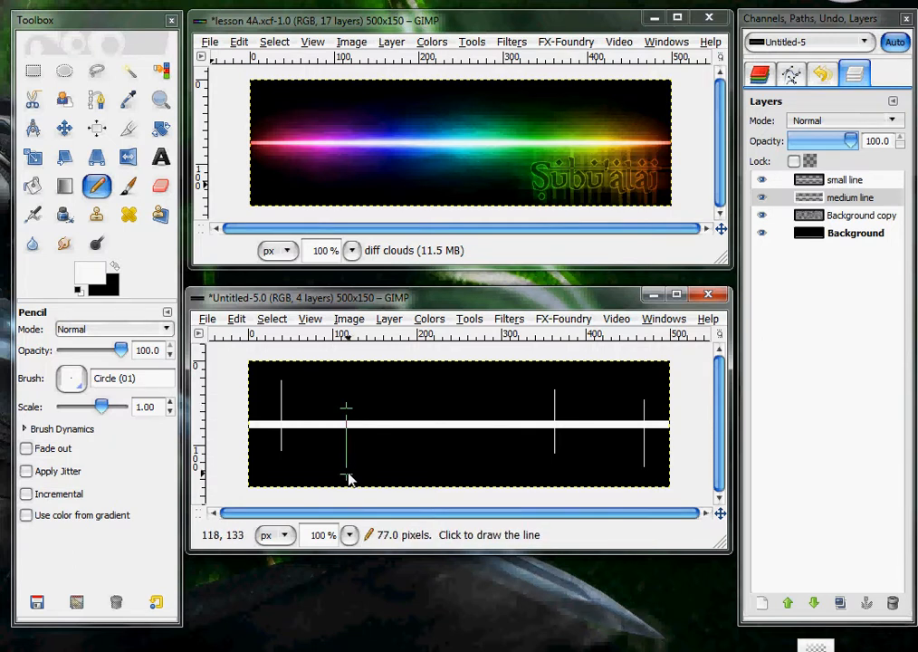
click(346, 465)
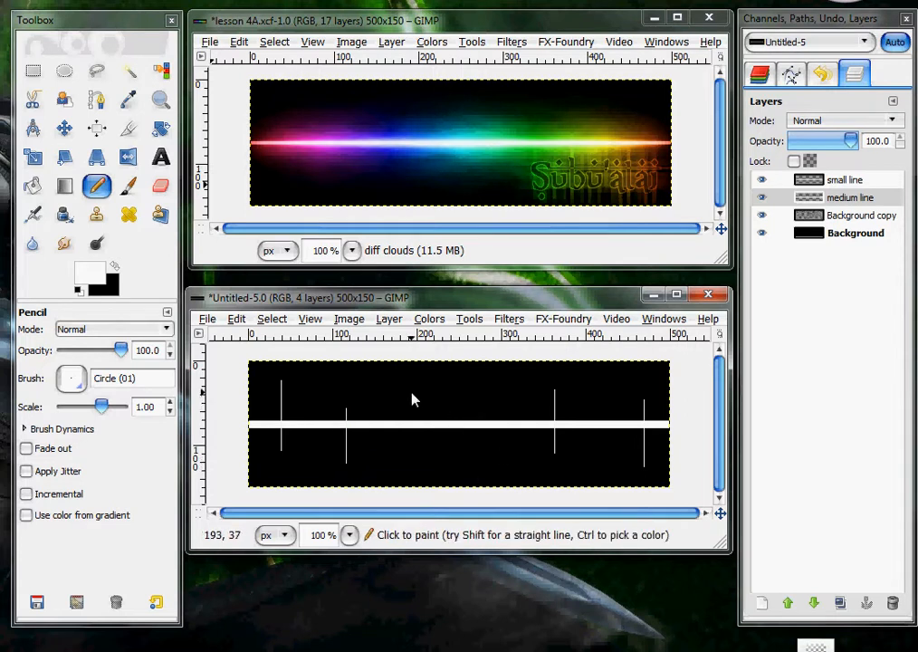
- Draw two short horizontal pencil lines: one crossing the x = 362 vertical above the white band, one crossing the x = 115 vertical below it
click(532, 401)
key(shift)
click(605, 399)
click(317, 451)
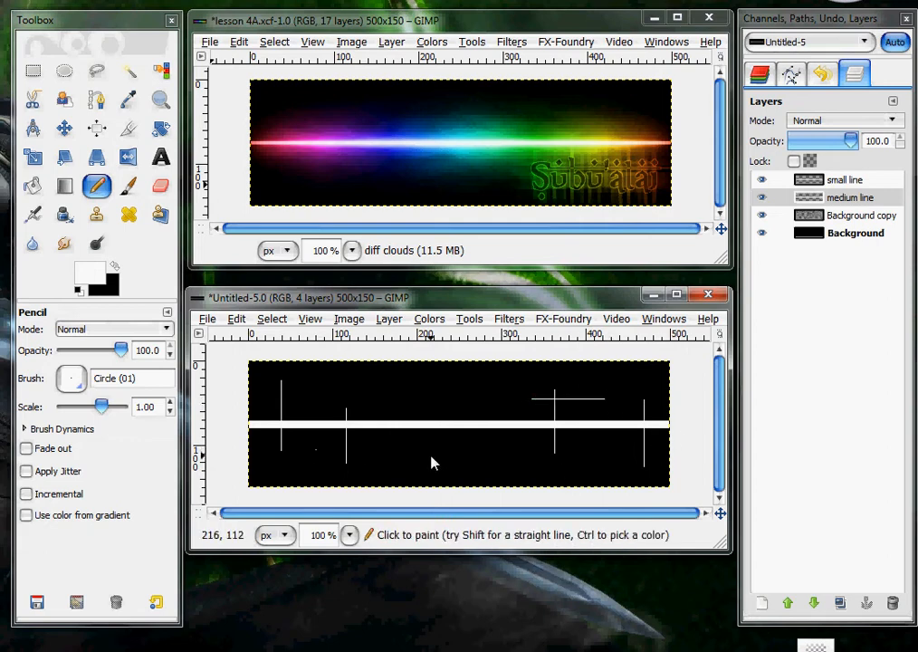
key(shift)
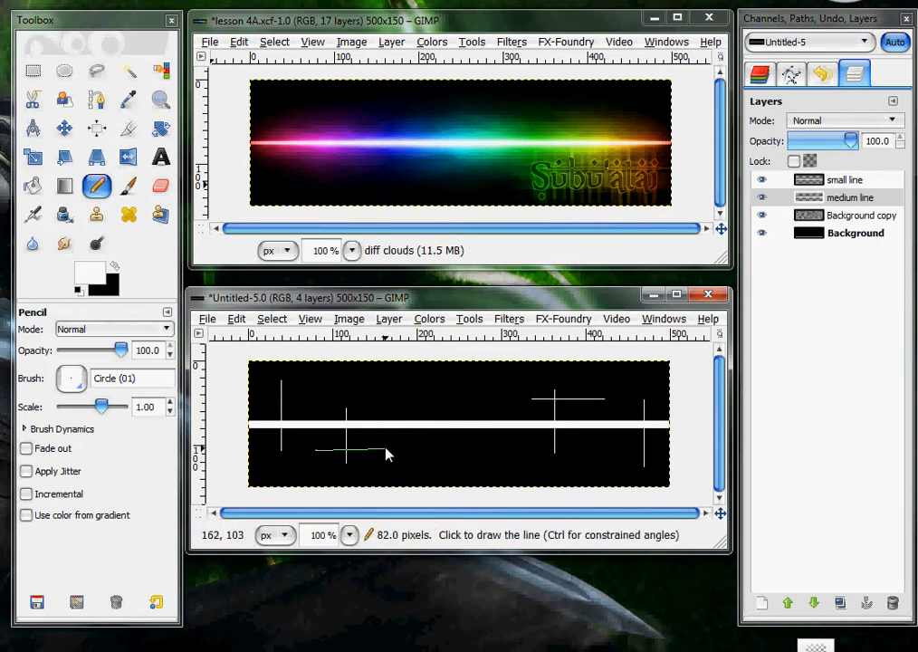
click(387, 451)
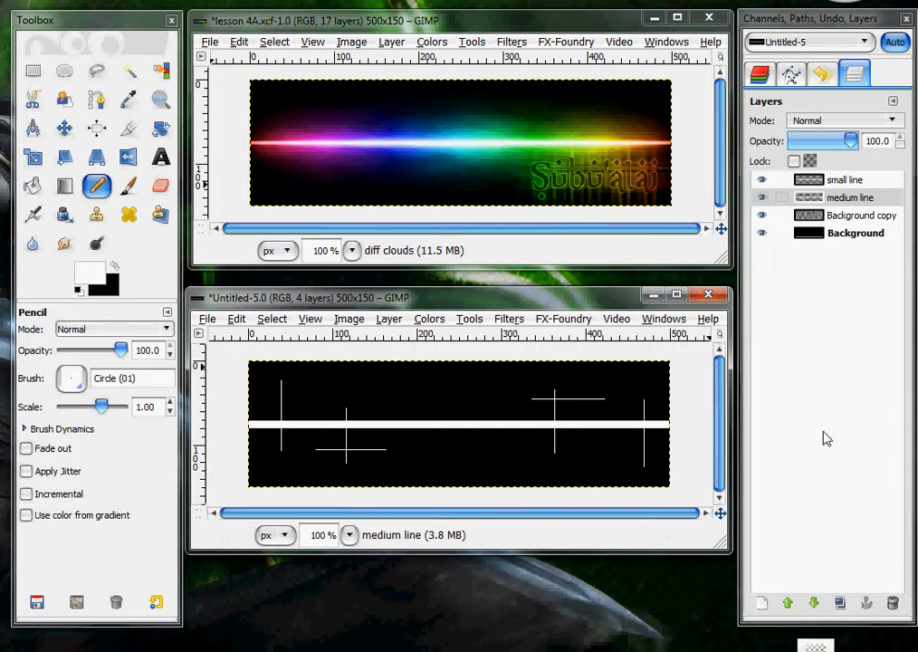
- Duplicate the medium line layer four times
click(842, 604)
double_click(841, 604)
click(842, 605)
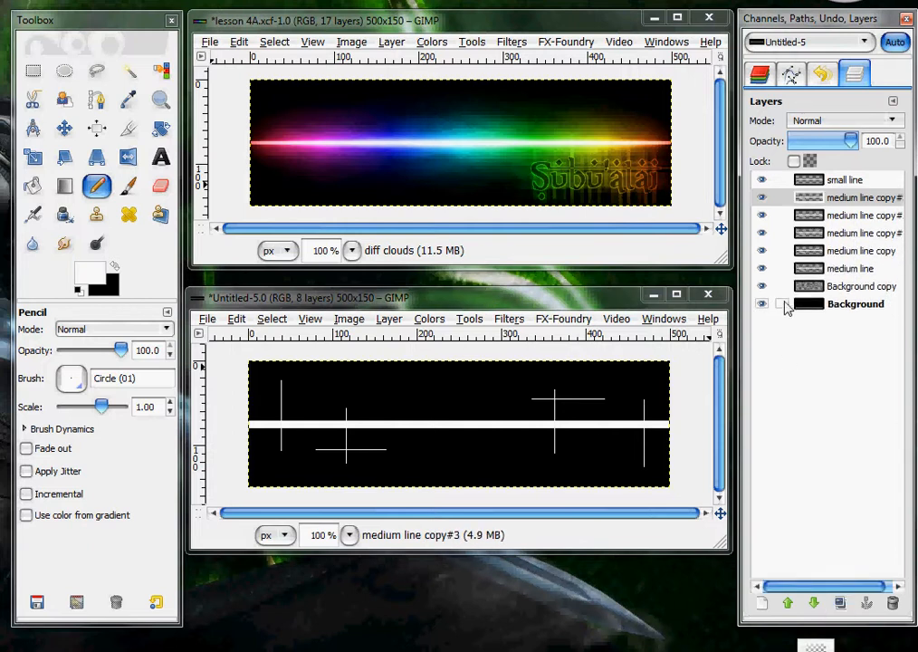
- Rename the topmost medium line copy as "medium line blur 5"
double_click(883, 201)
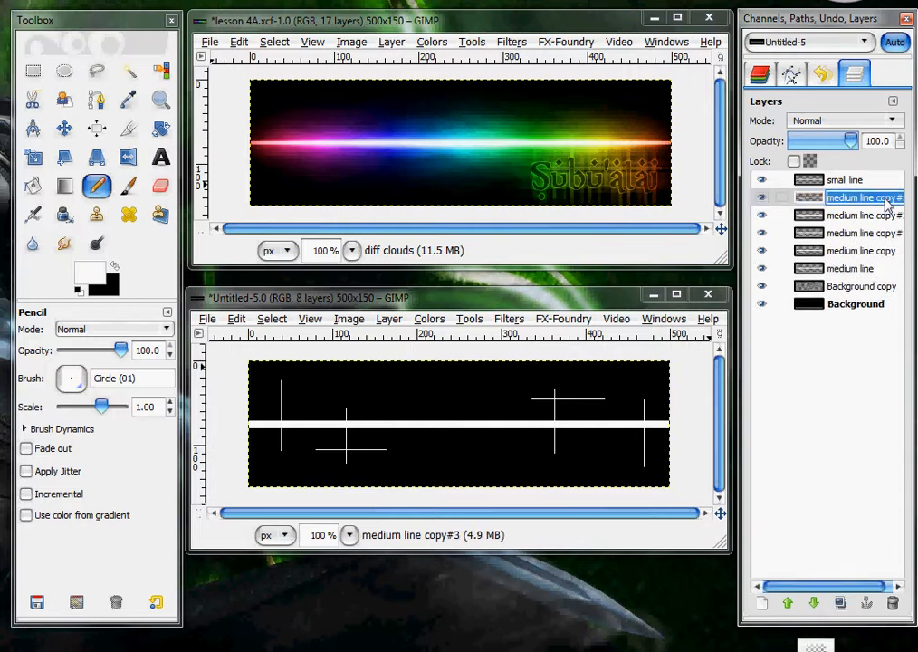
drag(877, 198, 903, 198)
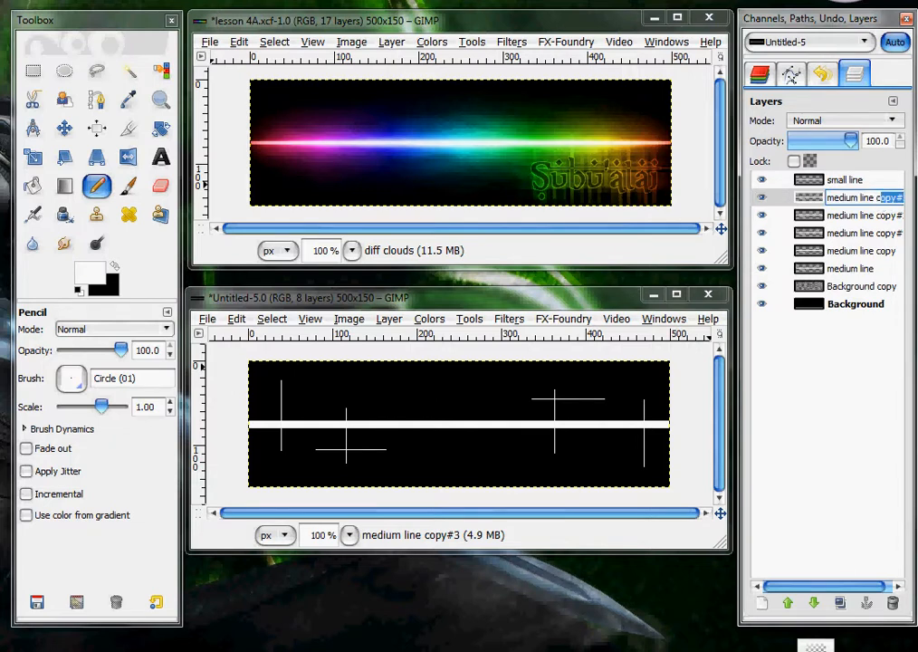
key(BackSpace)
key(BackSpace)
key(Return)
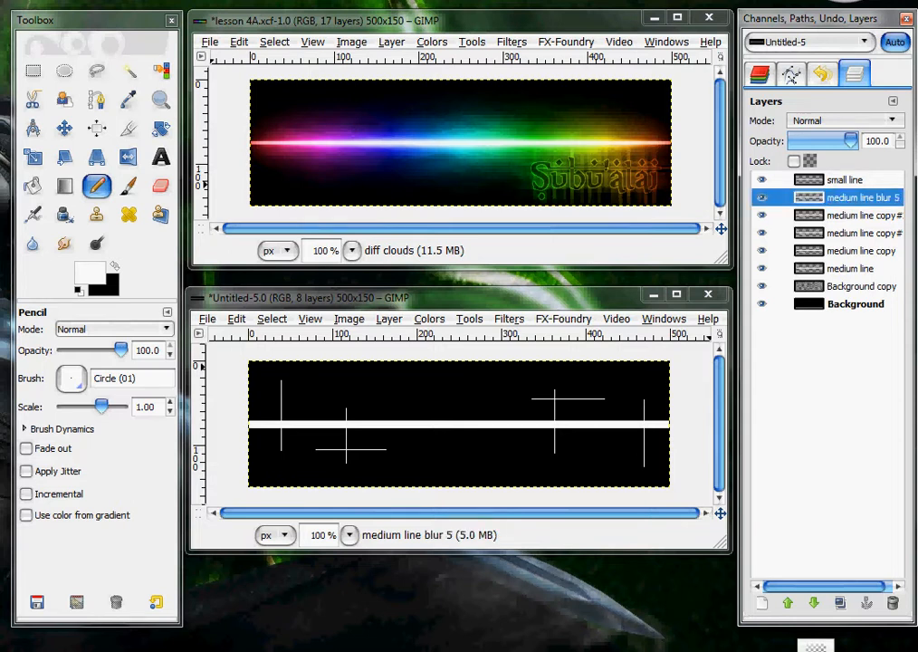
- Rename the second medium line copy from the top as "medium line blur 15"
double_click(883, 216)
click(875, 220)
key(shift+End)
key(BackSpace)
key(BackSpace)
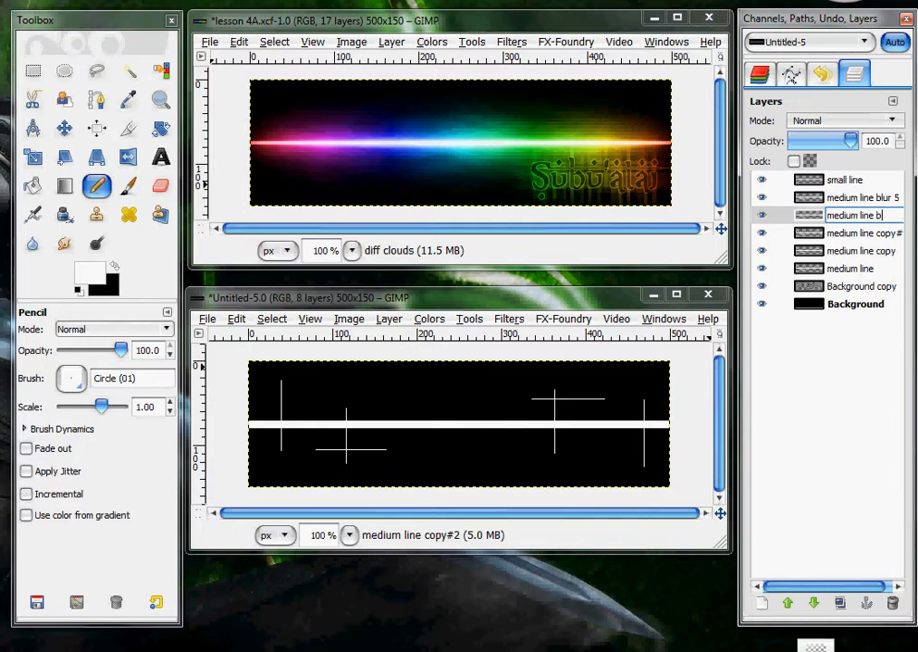
text(blur 15)
key(Return)
- Rename the third medium line copy from the top as "medium line blur 30"
click(883, 234)
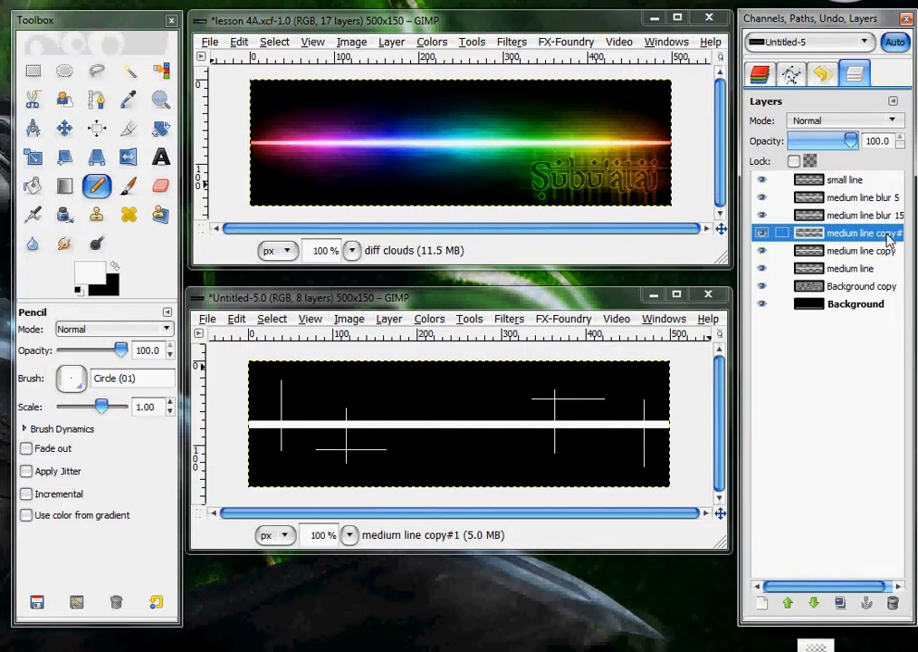
click(894, 239)
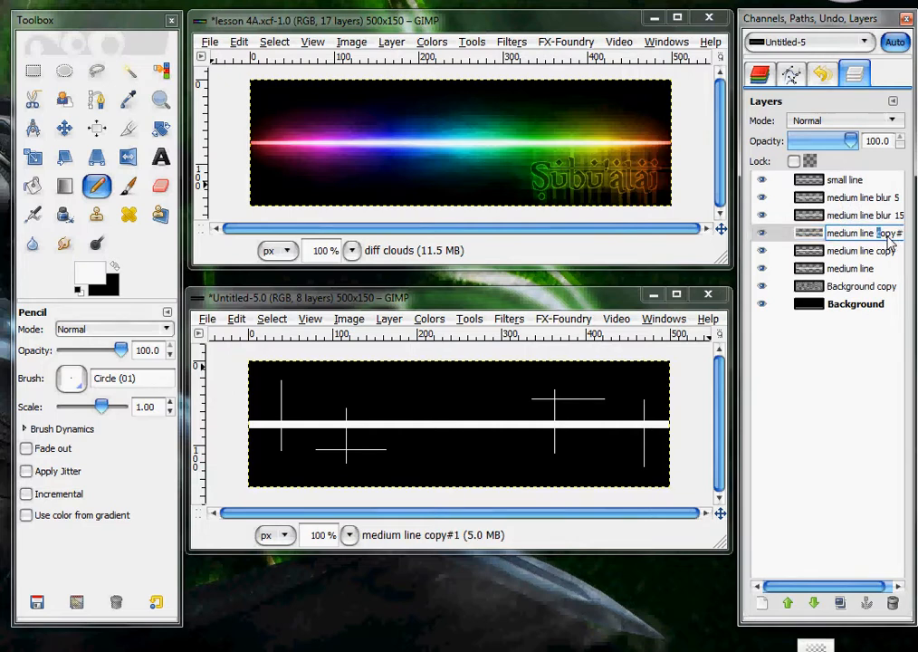
text(blur 30)
key(Return)
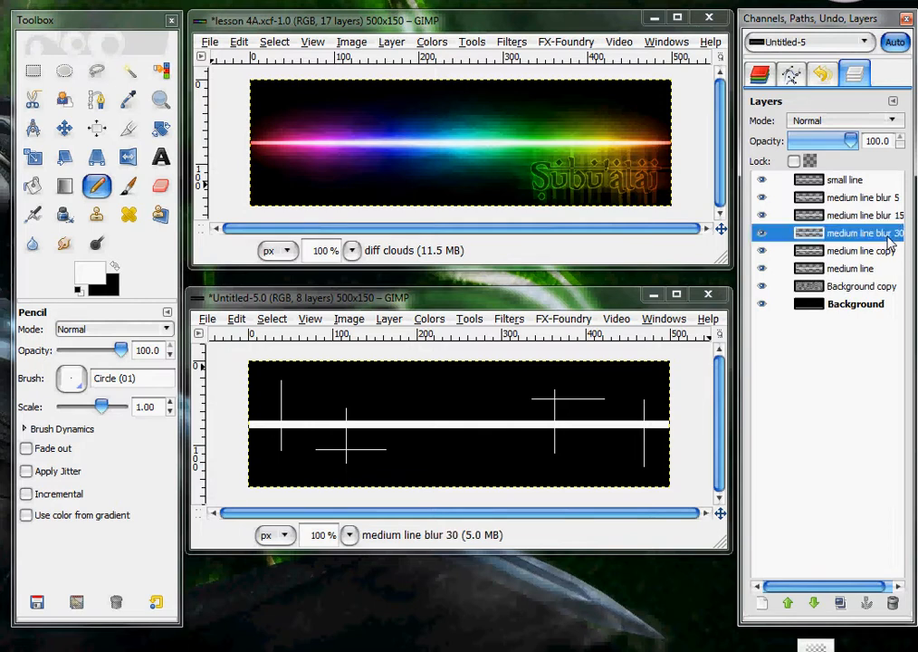
- Rename the lowest medium line copy as "medium line blur 45"
click(895, 251)
click(897, 252)
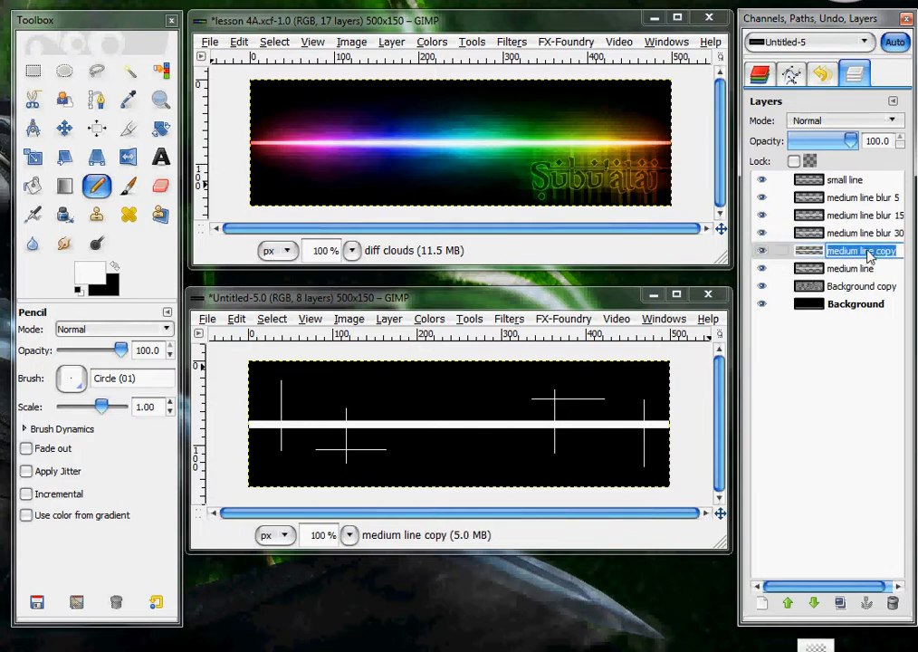
double_click(892, 252)
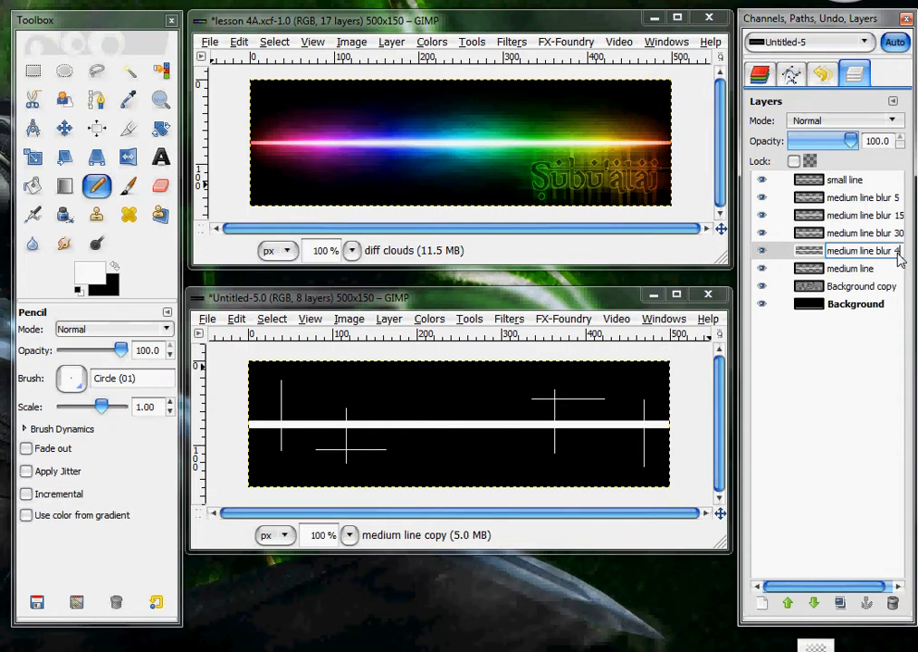
key(Return)
- Rename the original medium line layer as "medium line blur 60"
click(886, 268)
click(883, 270)
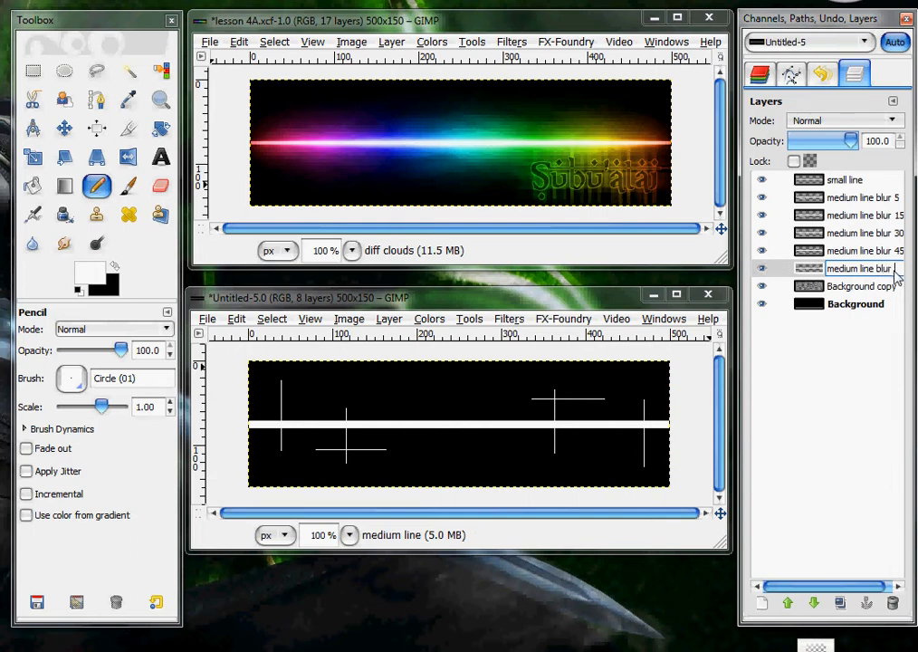
key(Return)
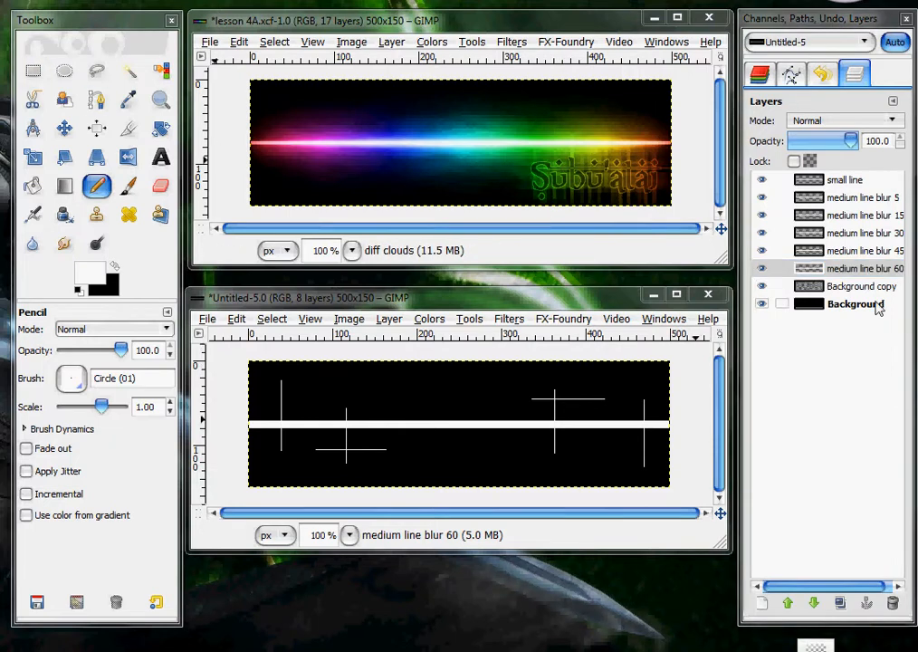
- Apply a Gaussian Blur with a 60 px horizontal and vertical radius to the medium line blur 60 layer
drag(811, 589, 832, 591)
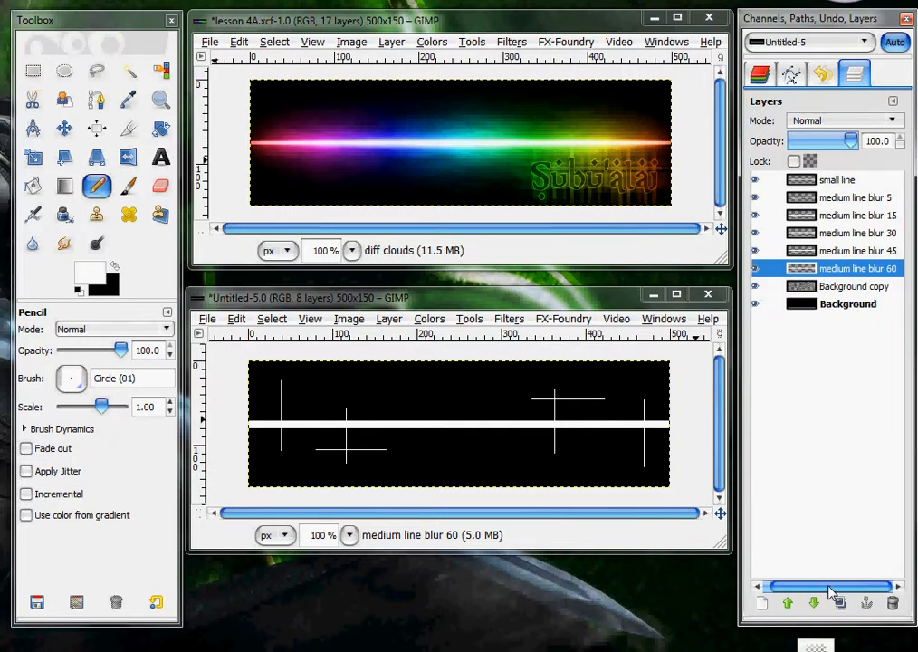
click(509, 319)
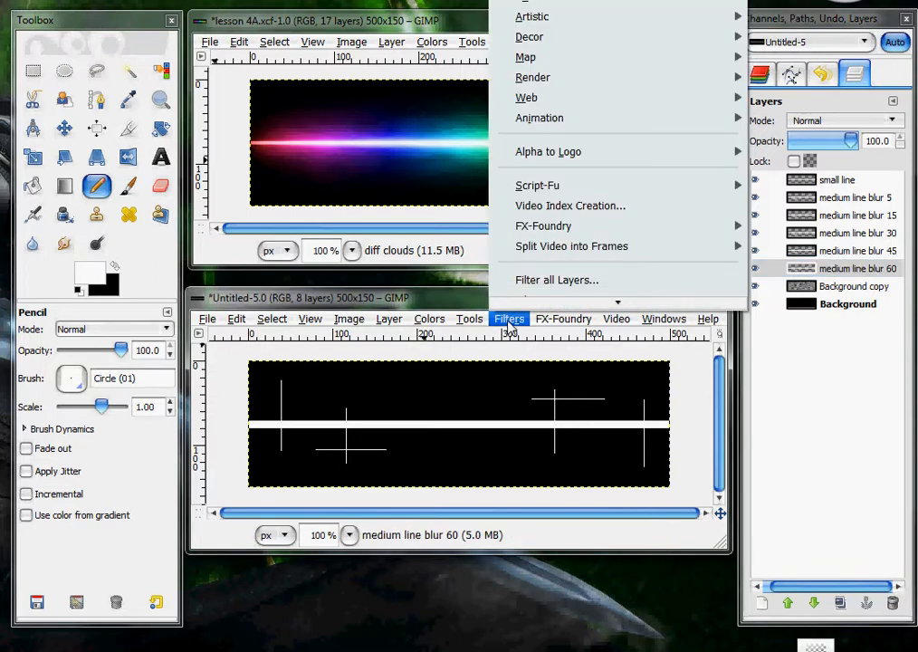
scroll(525, 303, down, 1)
scroll(587, 18, up, 3)
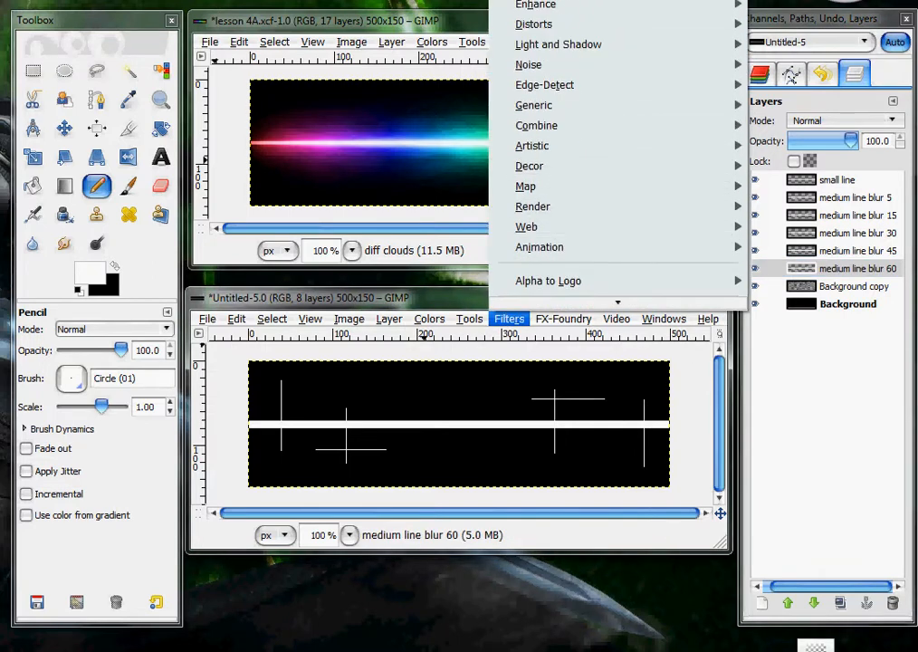
mouse_move(544, 3)
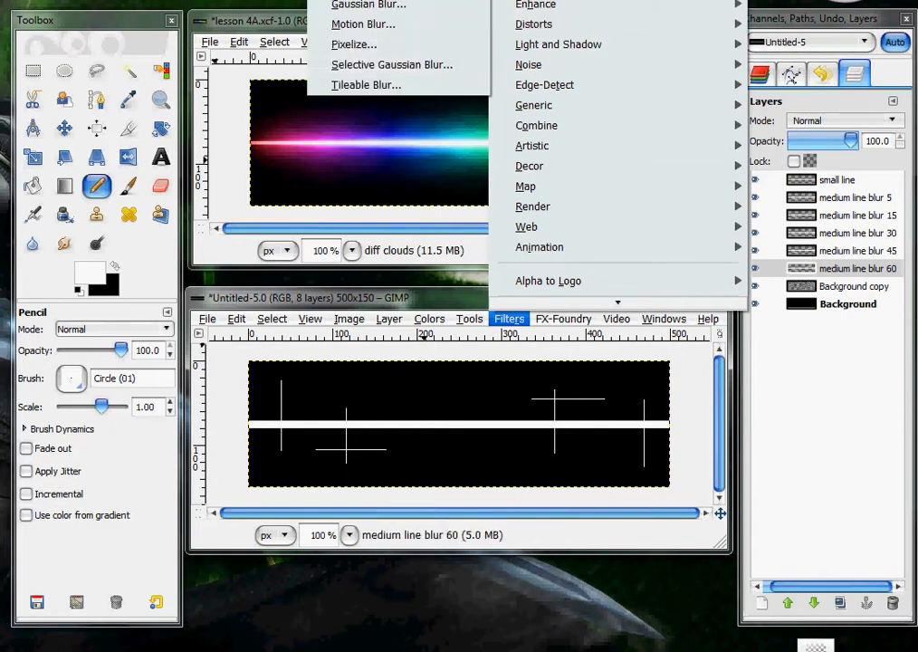
click(391, 8)
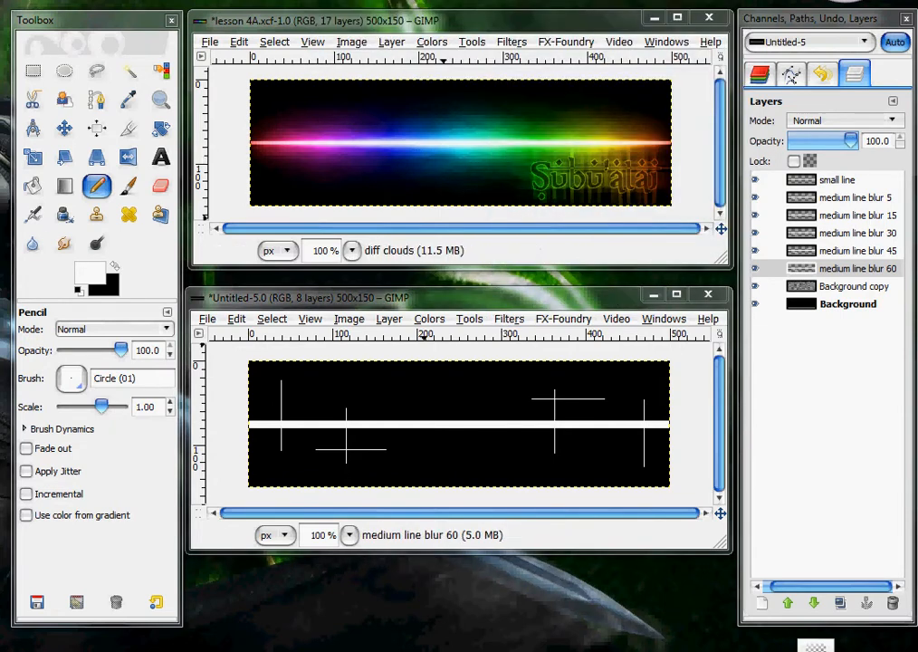
double_click(352, 251)
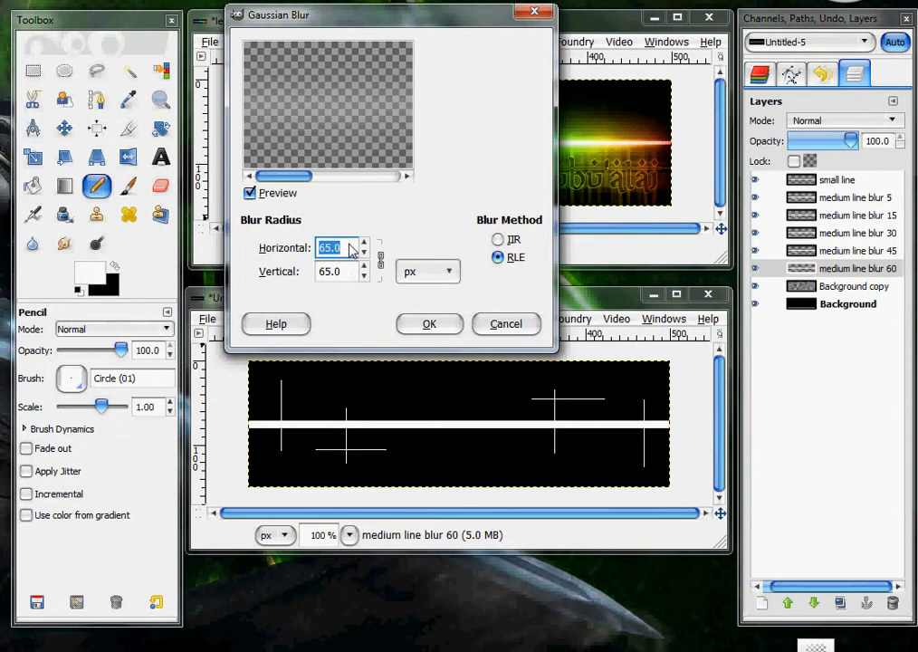
text(60)
key(Tab)
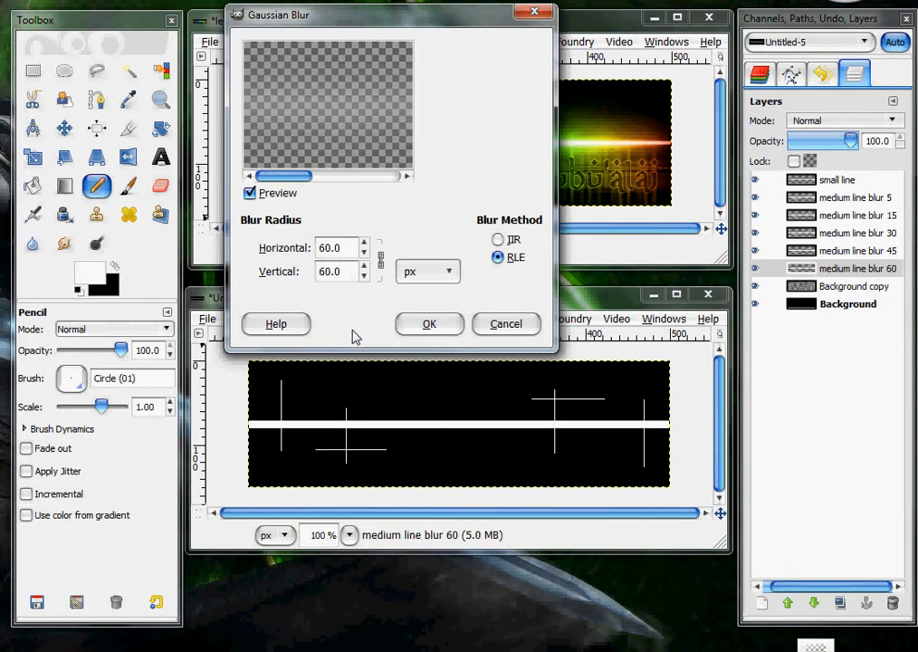
click(421, 328)
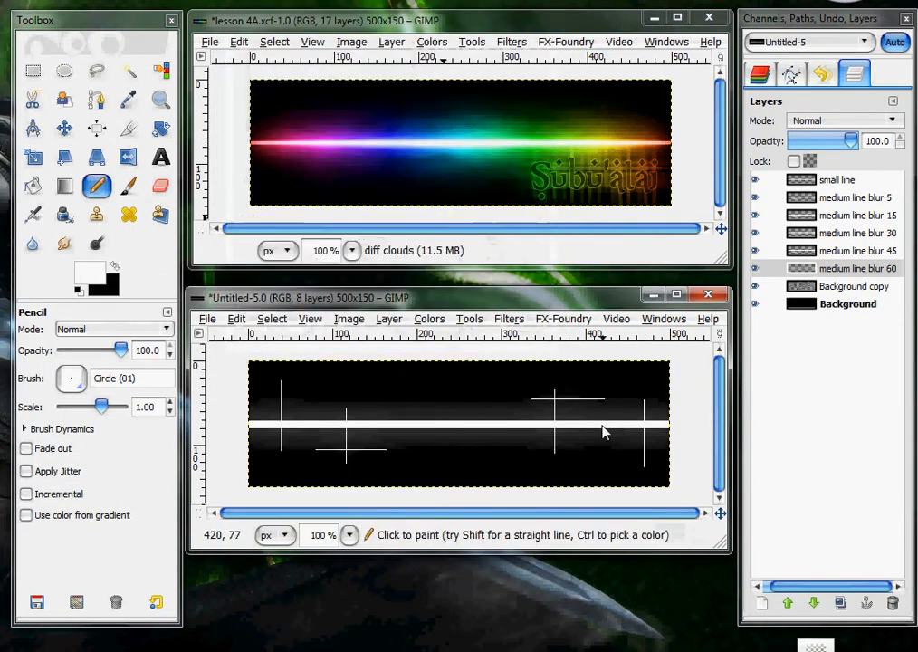
- Apply a Gaussian Blur with a 45 px horizontal and vertical radius to the medium line blur 45 layer
click(887, 253)
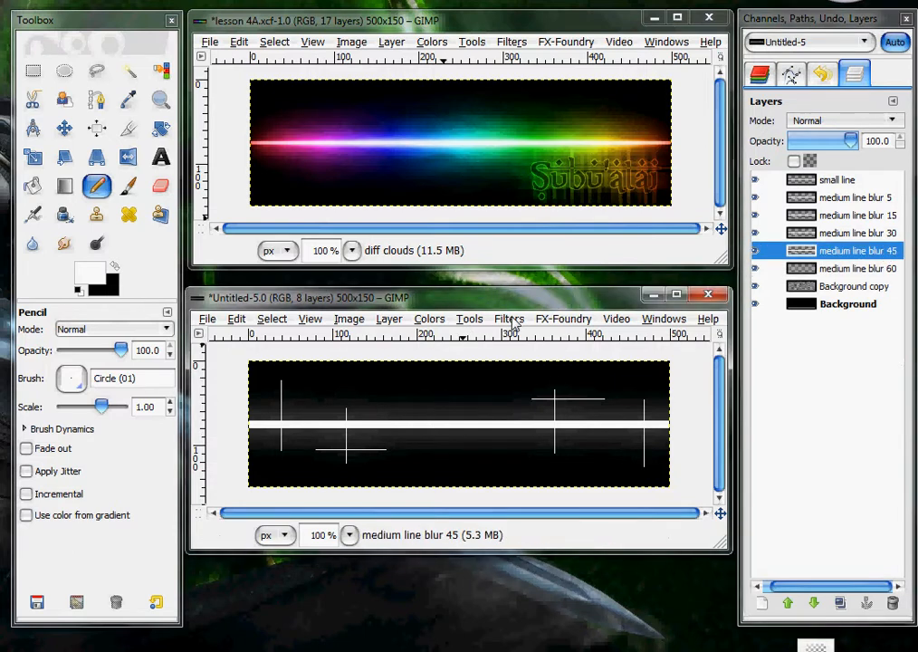
click(563, 319)
mouse_move(509, 319)
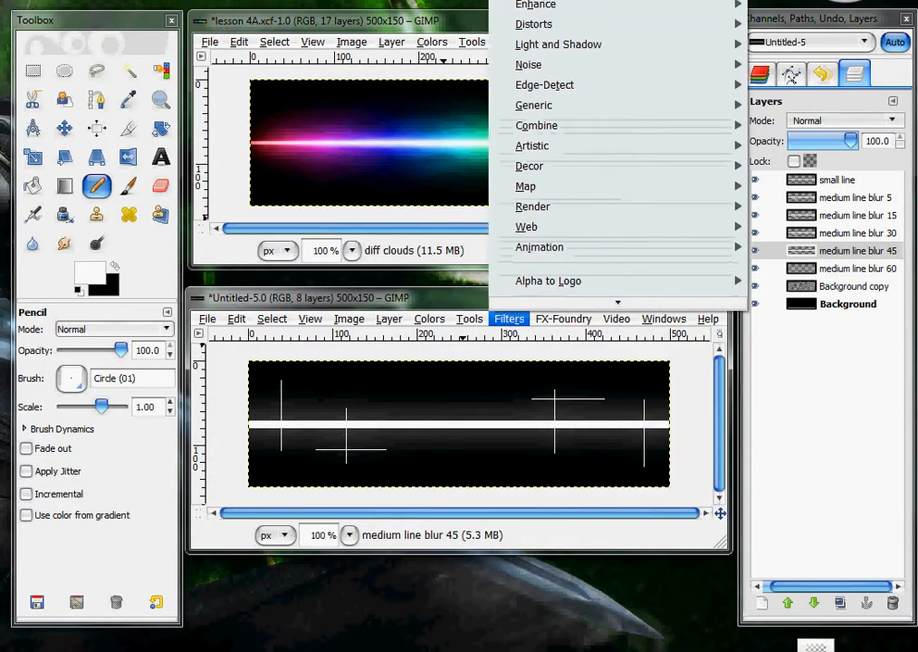
click(509, 1)
drag(275, 98, 415, 99)
double_click(325, 333)
text(45)
key(Tab)
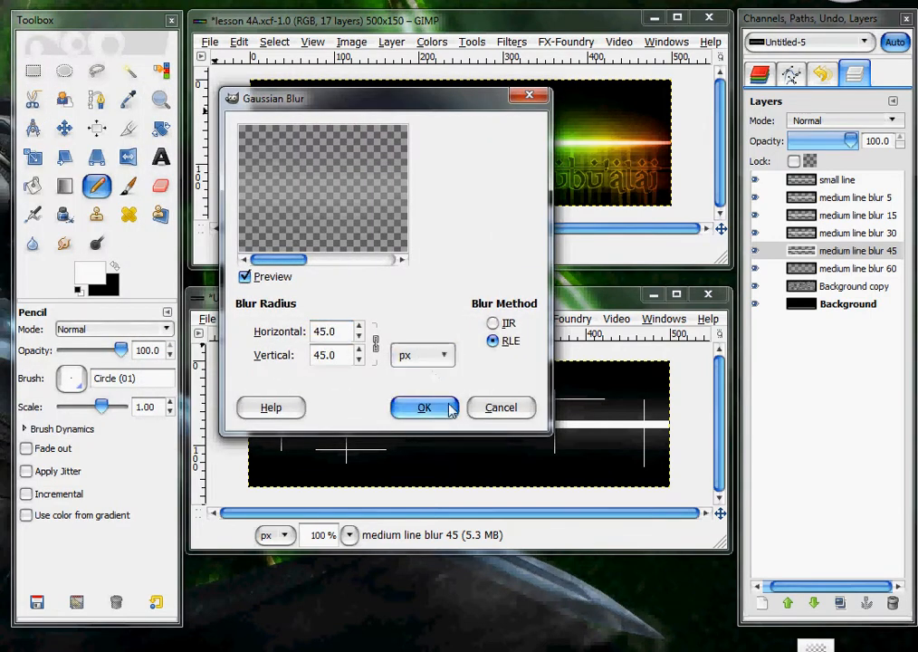
click(426, 408)
- Apply a Gaussian Blur with a 30 px horizontal and vertical radius to the medium line blur 30 layer
click(858, 233)
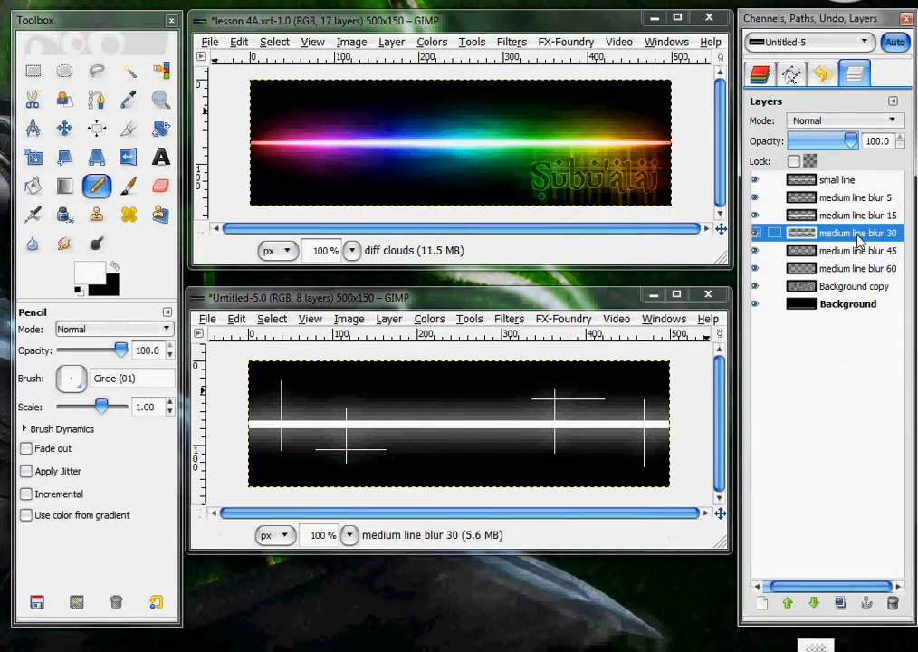
click(505, 319)
mouse_move(563, 319)
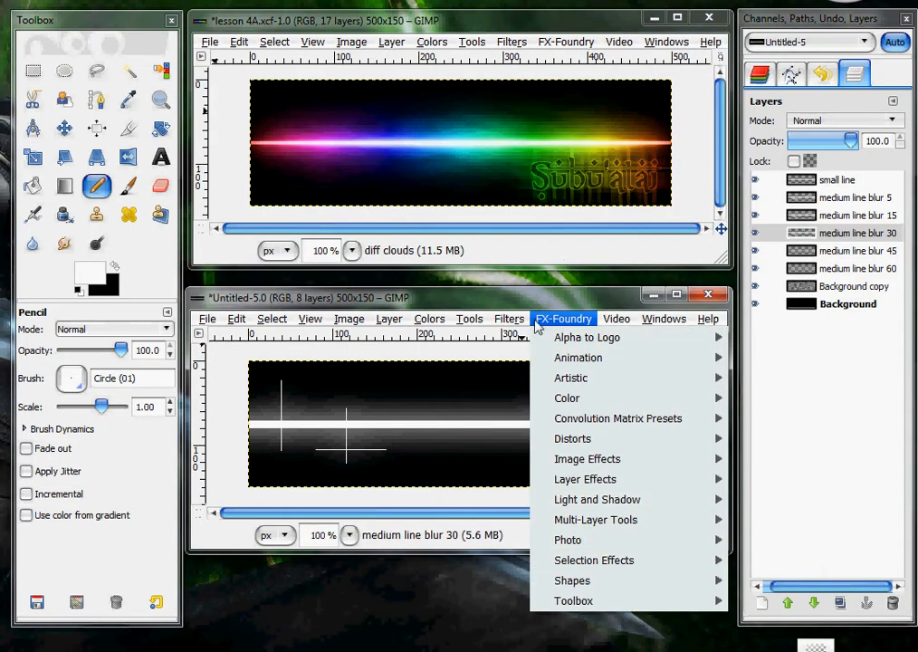
mouse_move(509, 319)
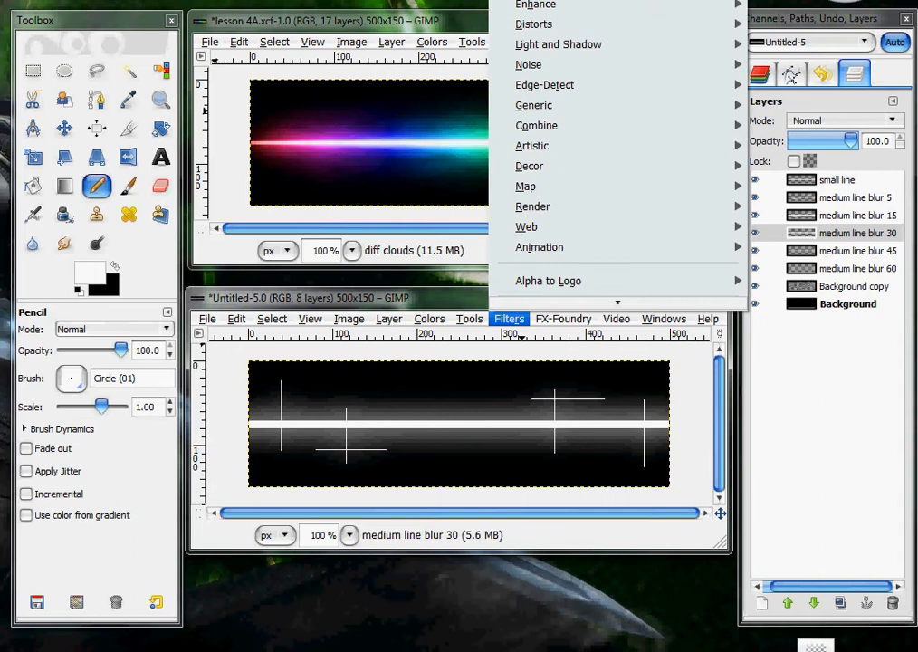
mouse_move(521, 3)
click(427, 8)
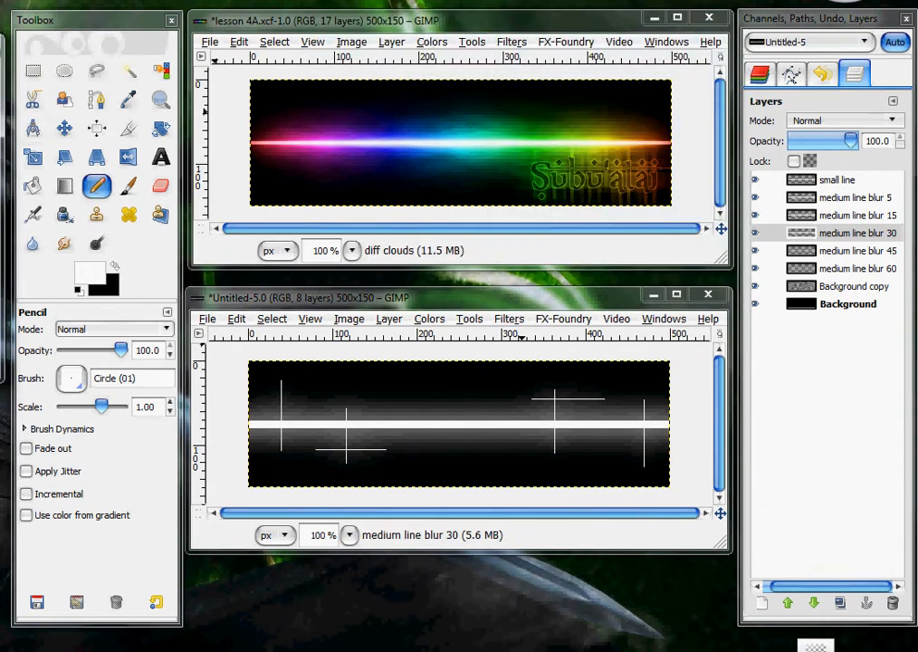
double_click(402, 338)
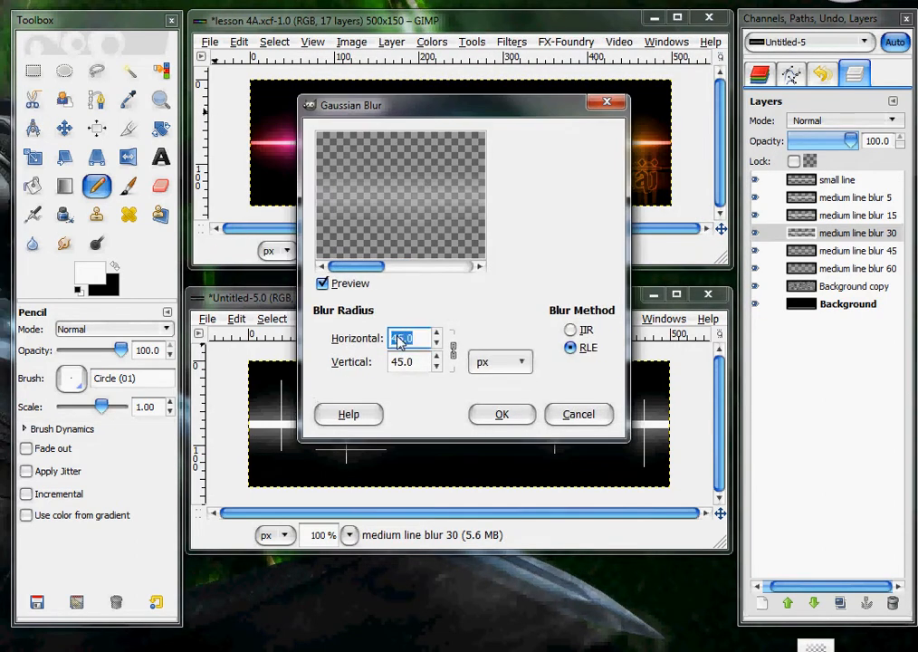
text(30)
click(503, 417)
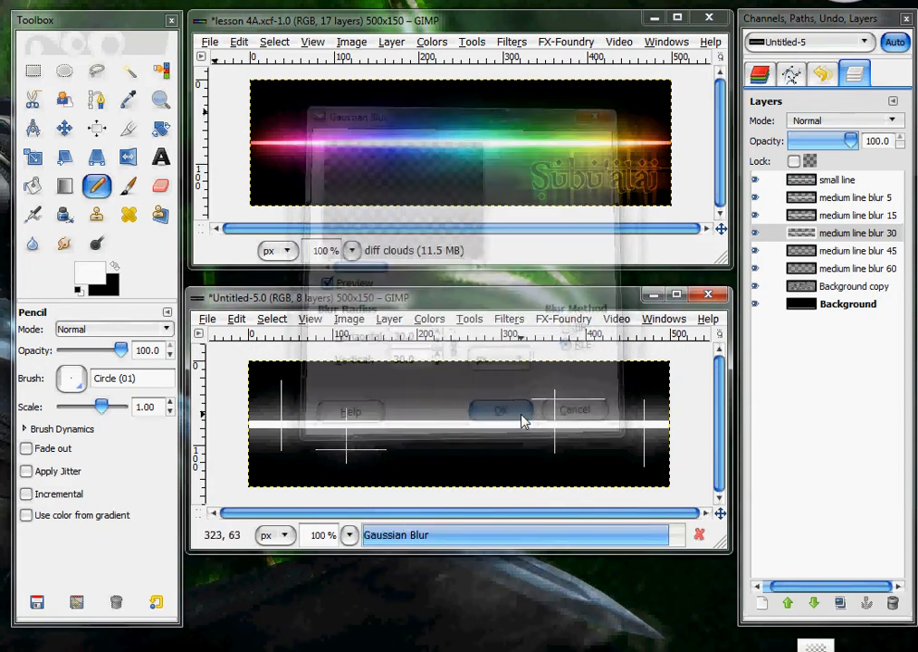
- Apply a Gaussian Blur with a 15 px horizontal and vertical radius to the medium line blur 15 layer
click(860, 215)
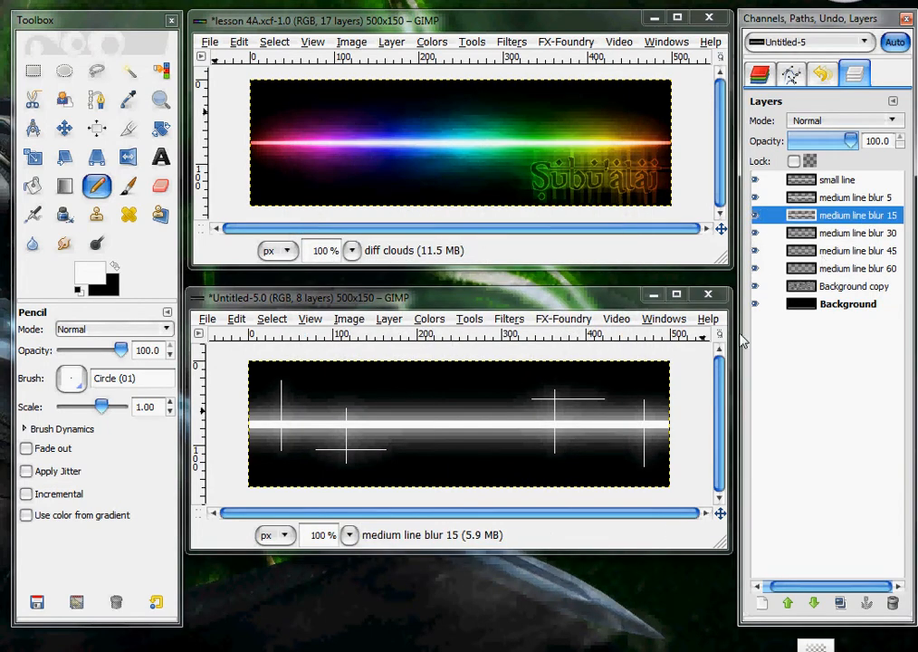
click(509, 319)
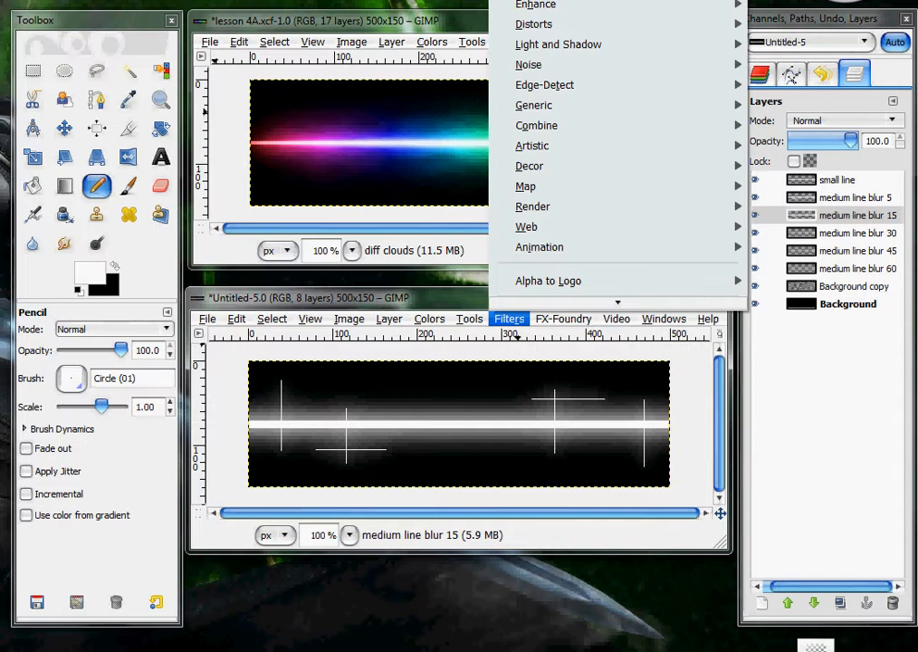
mouse_move(534, 0)
click(369, 4)
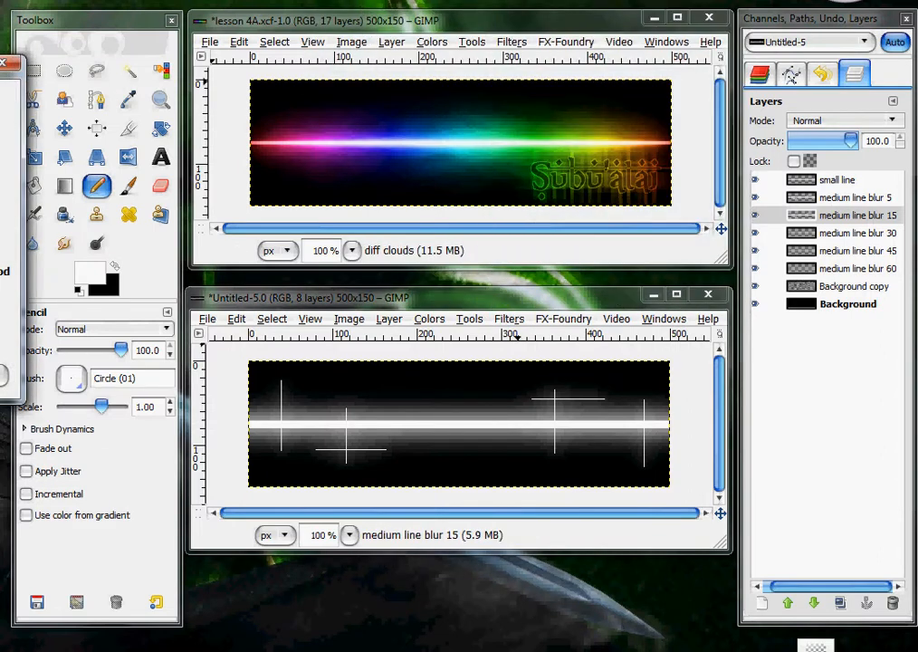
double_click(420, 319)
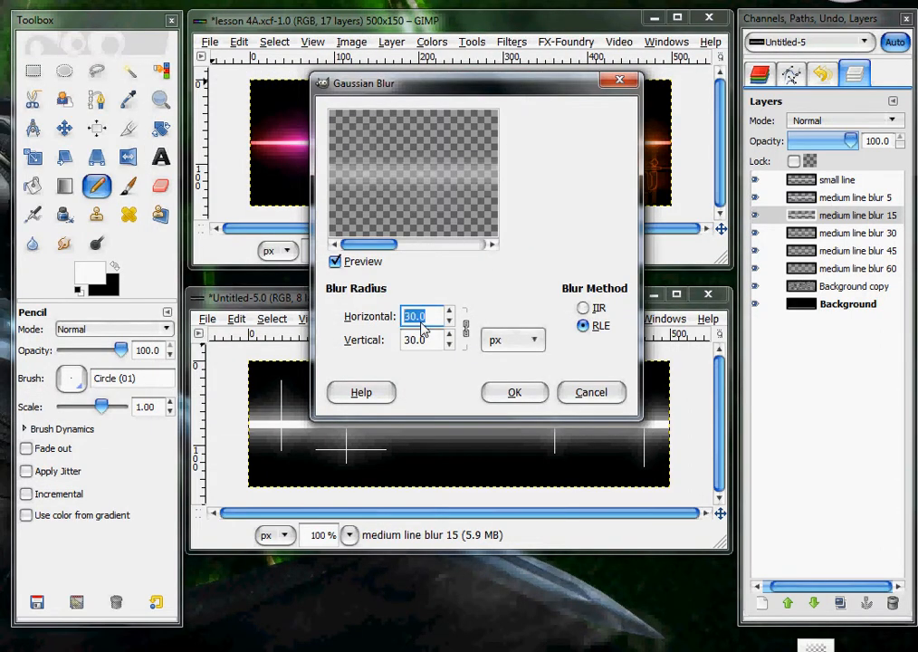
text(15)
key(Tab)
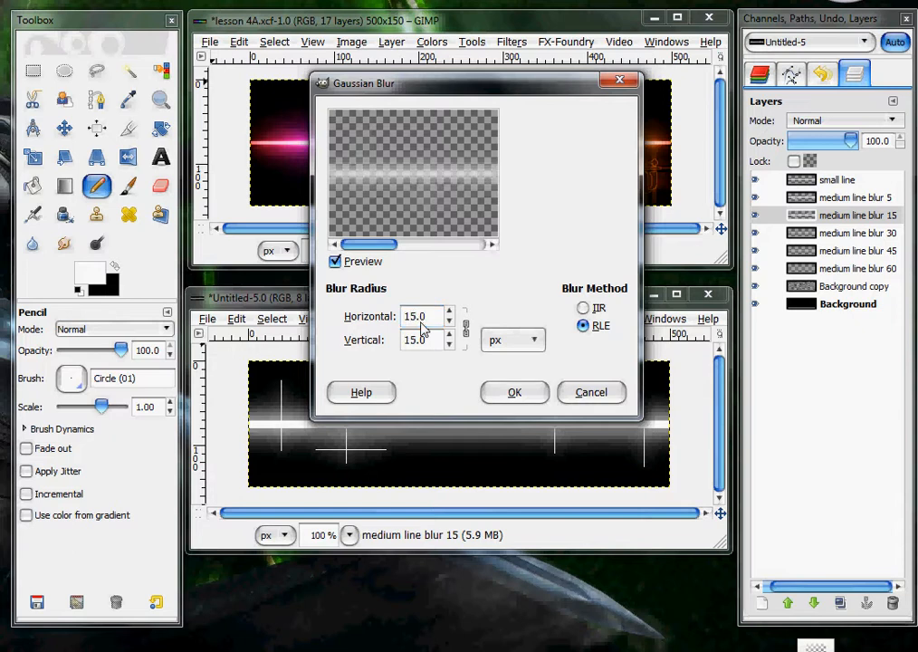
click(518, 395)
- Apply a Gaussian Blur with a 5 px horizontal and vertical radius to the medium line blur 5 layer
click(852, 198)
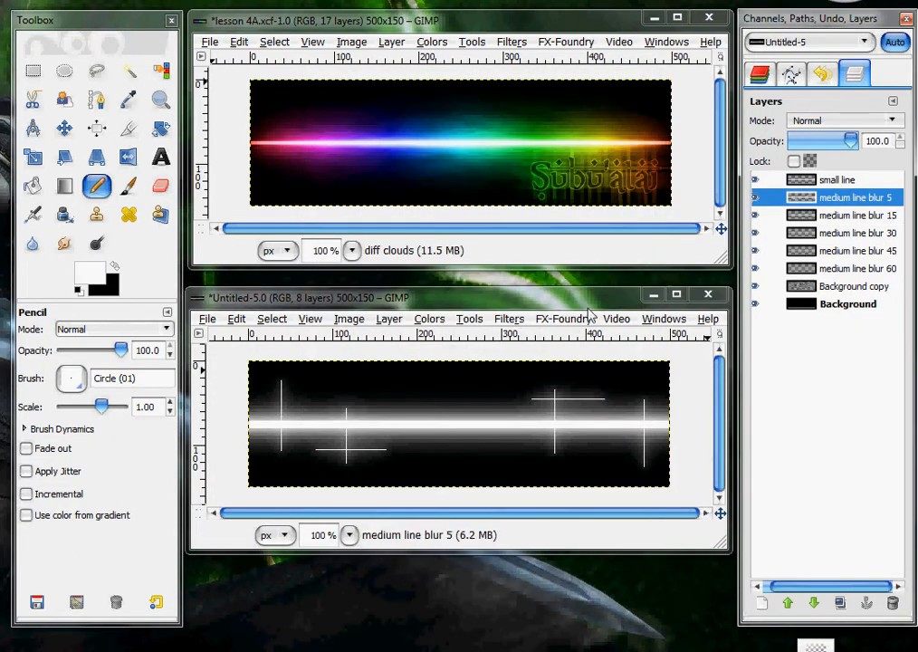
click(509, 321)
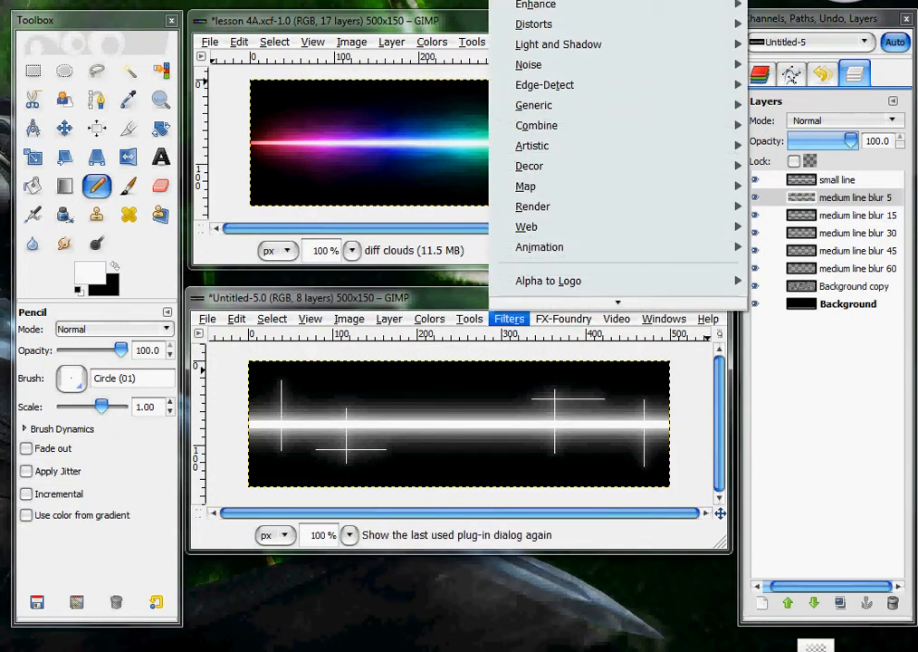
click(543, 1)
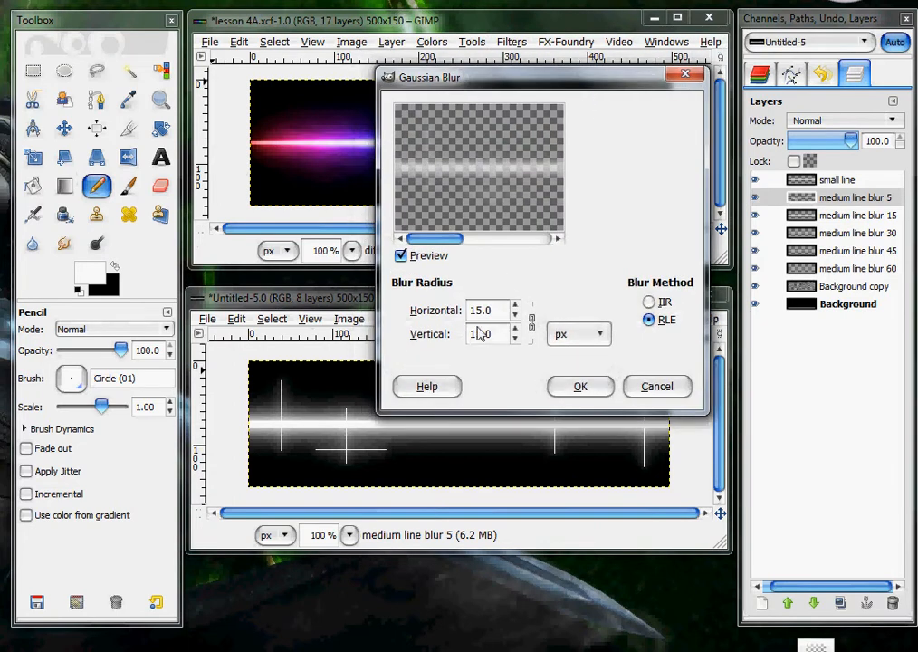
double_click(488, 313)
text(5)
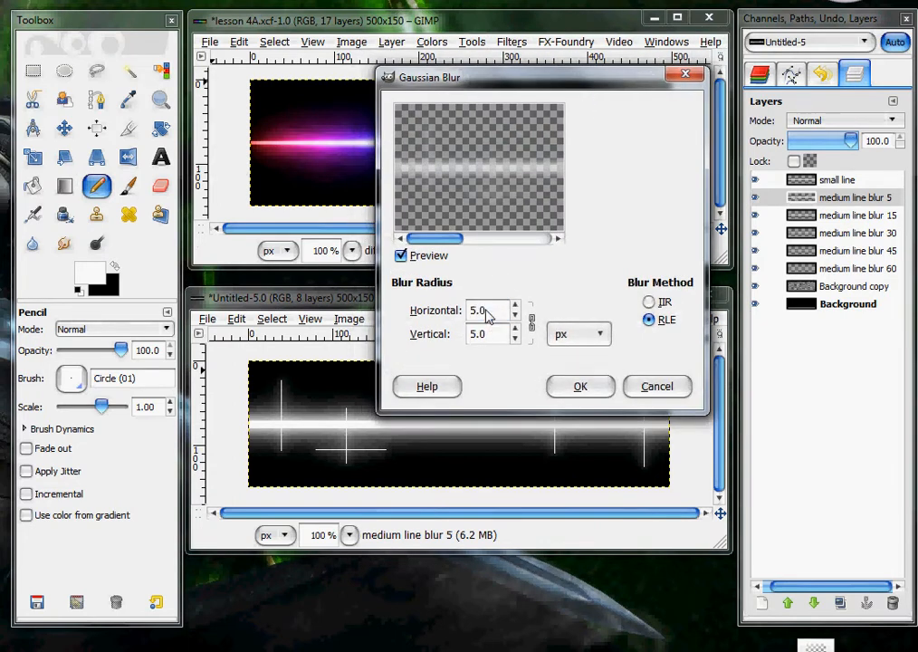
click(573, 388)
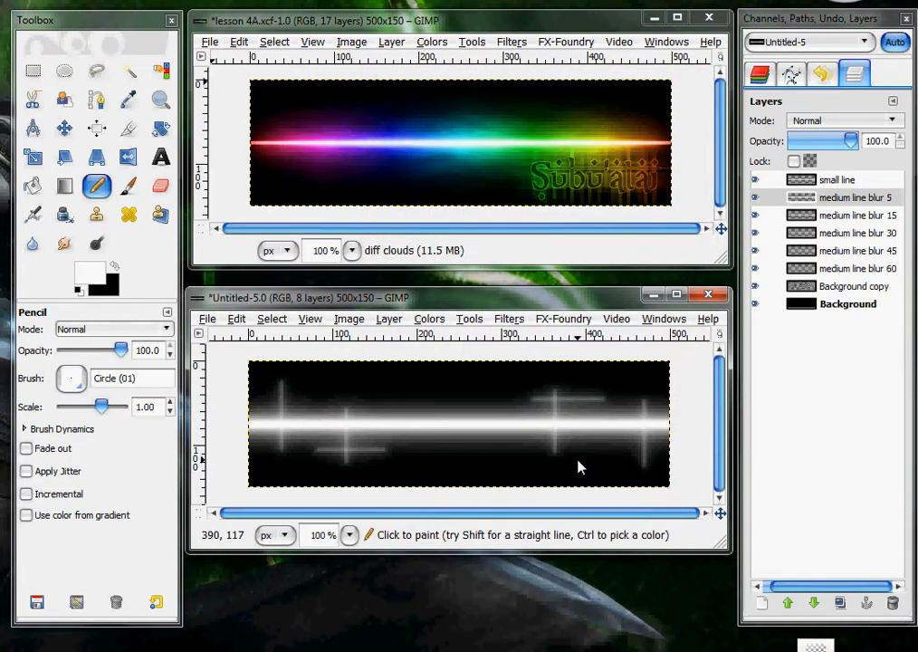
- Create a transparent 500 × 150 px layer named "saturation" and raise it above the small line layer
click(762, 605)
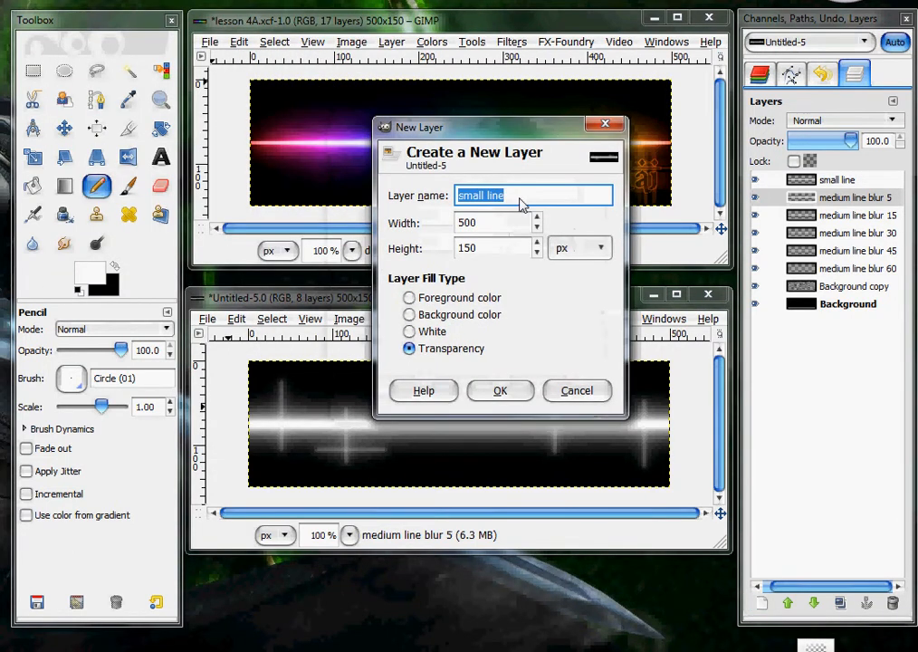
text(saturation)
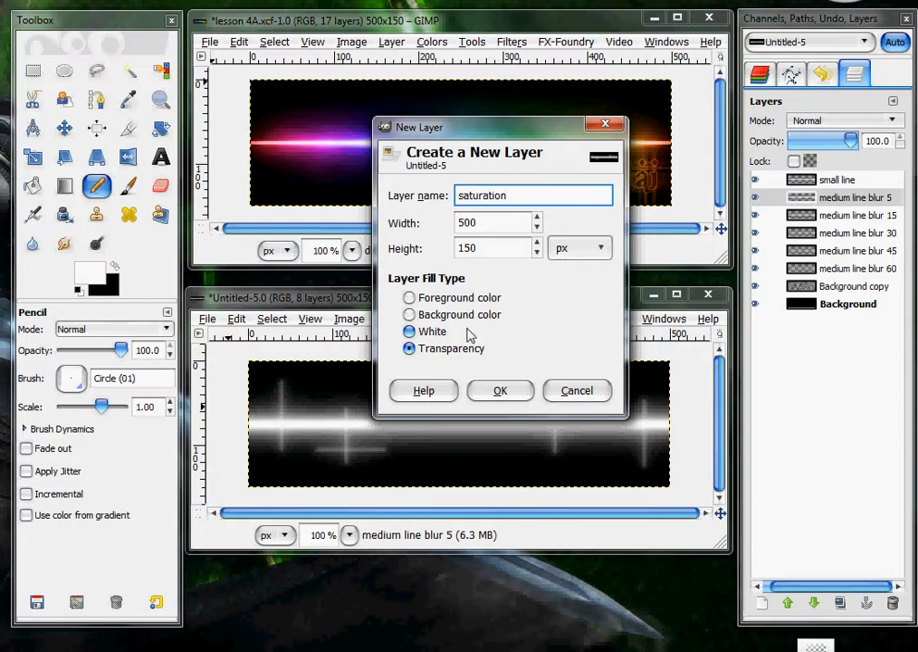
click(516, 395)
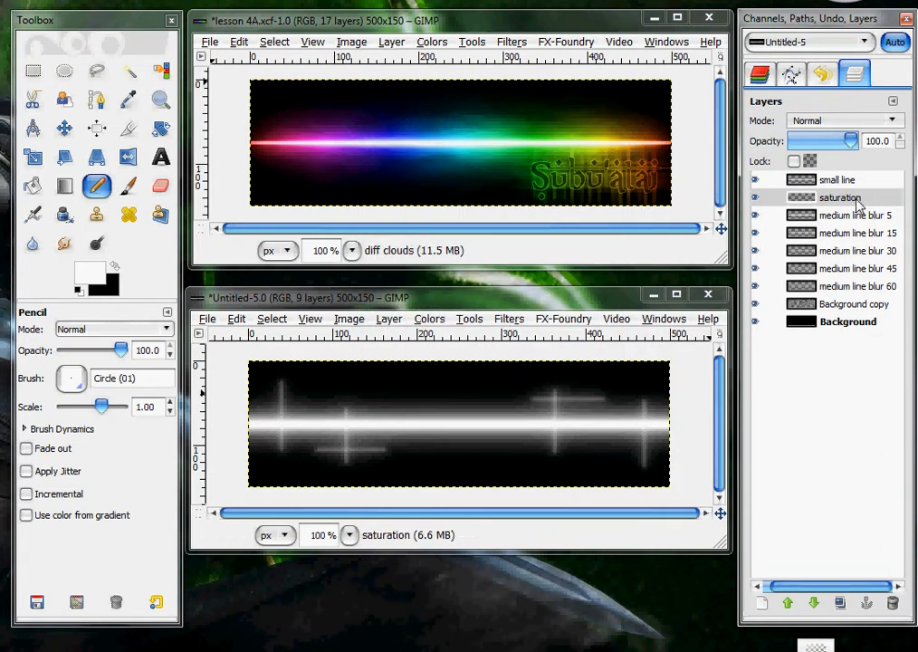
click(842, 197)
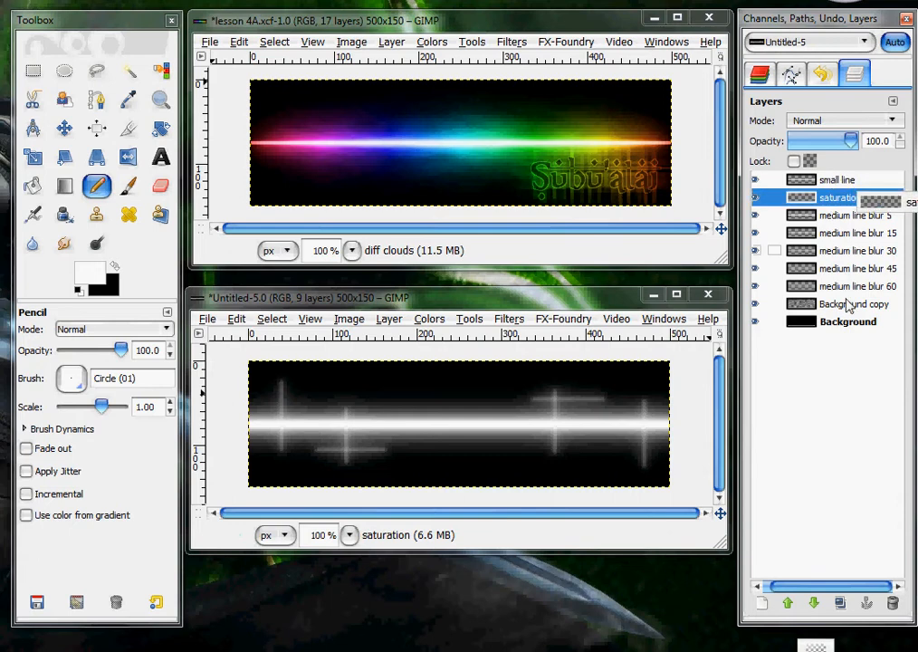
click(794, 603)
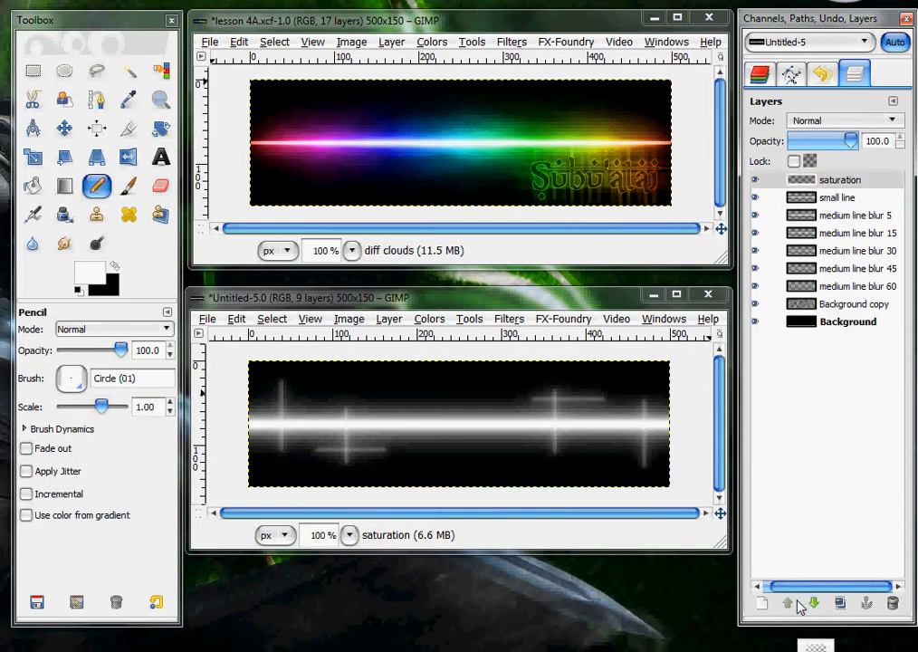
- Fill the saturation layer with a horizontal linear full-saturation rainbow gradient across the whole canvas and set its layer mode to Color
click(63, 186)
click(84, 380)
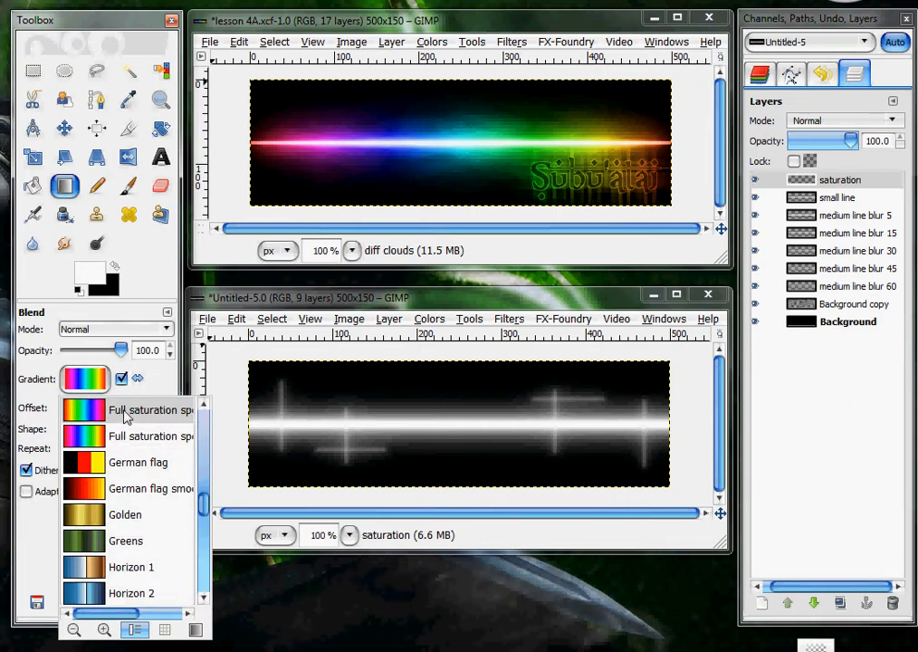
click(98, 387)
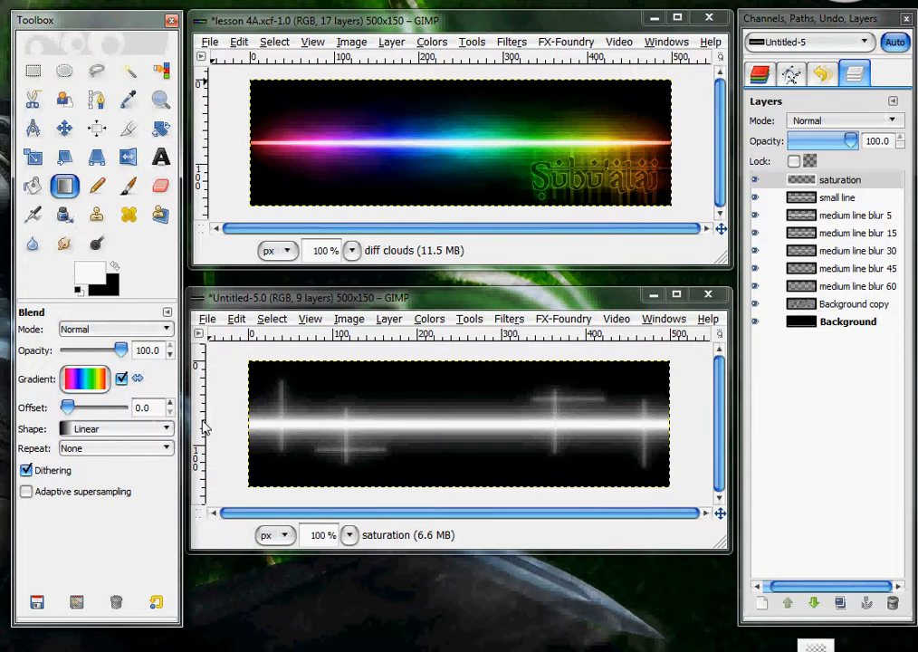
drag(234, 420, 682, 432)
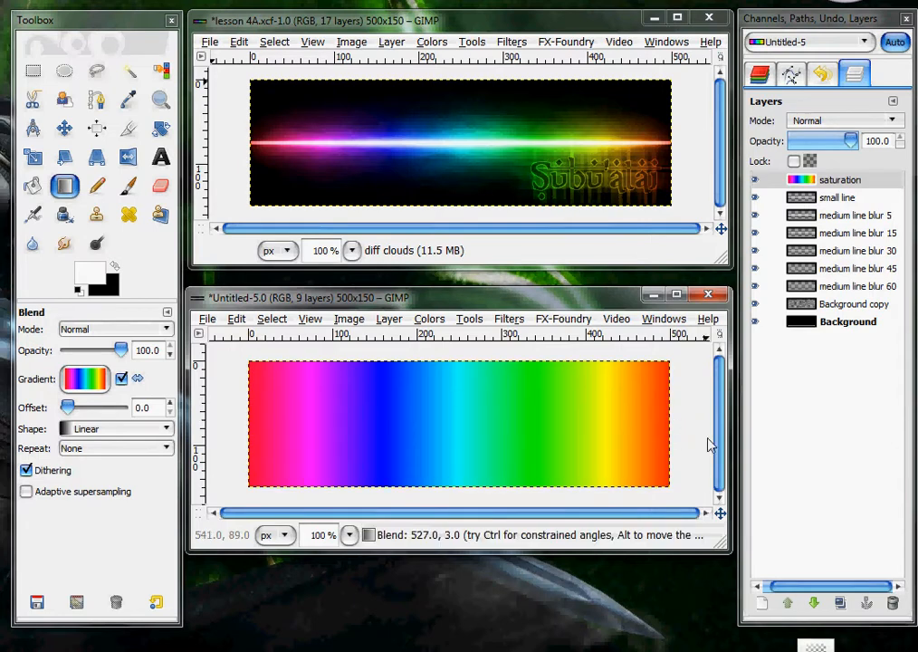
click(855, 128)
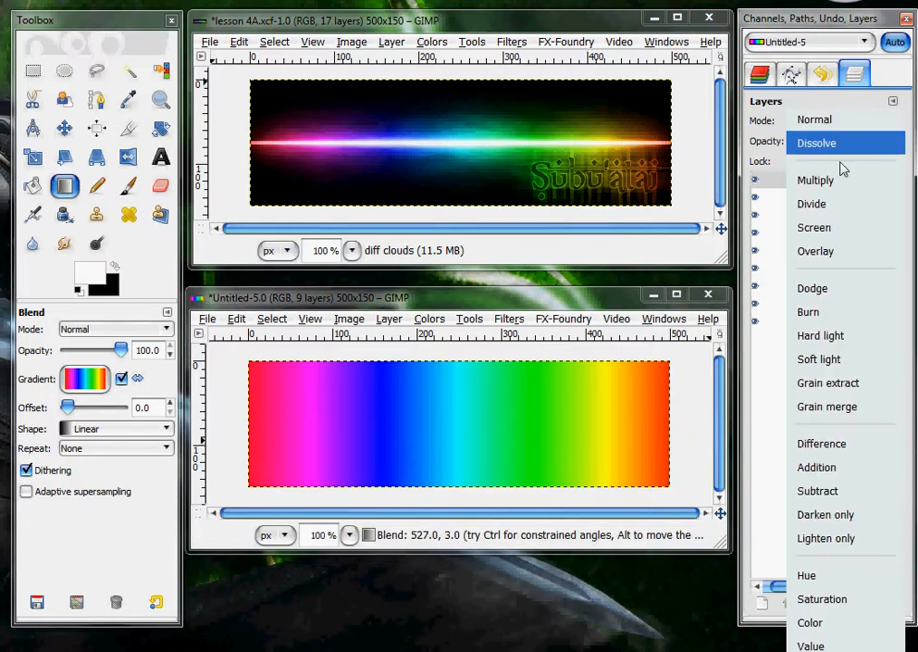
click(828, 625)
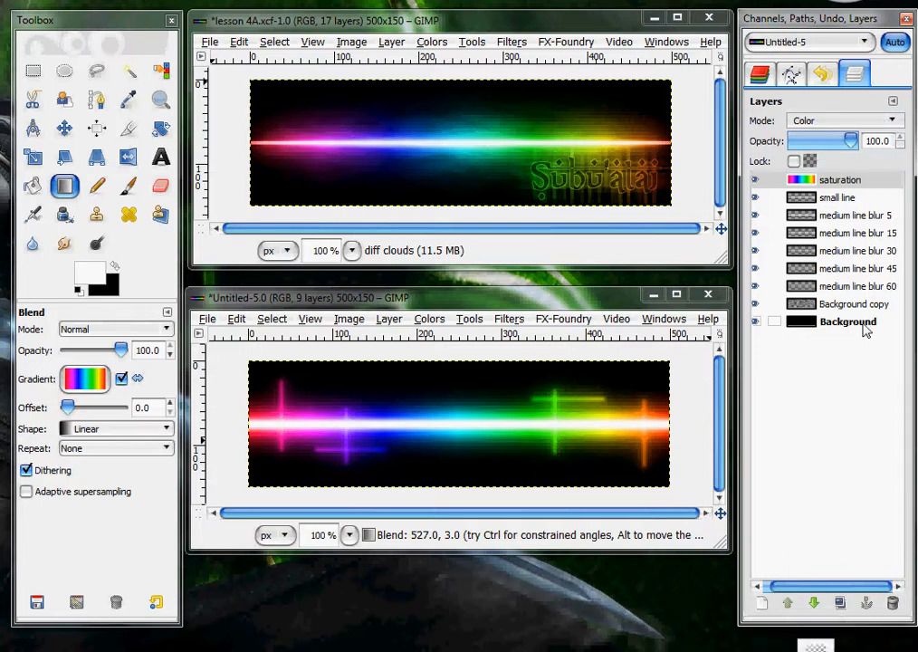
- Duplicate the medium line blur 5 layer and lower the copy to just below medium line blur 60
click(865, 220)
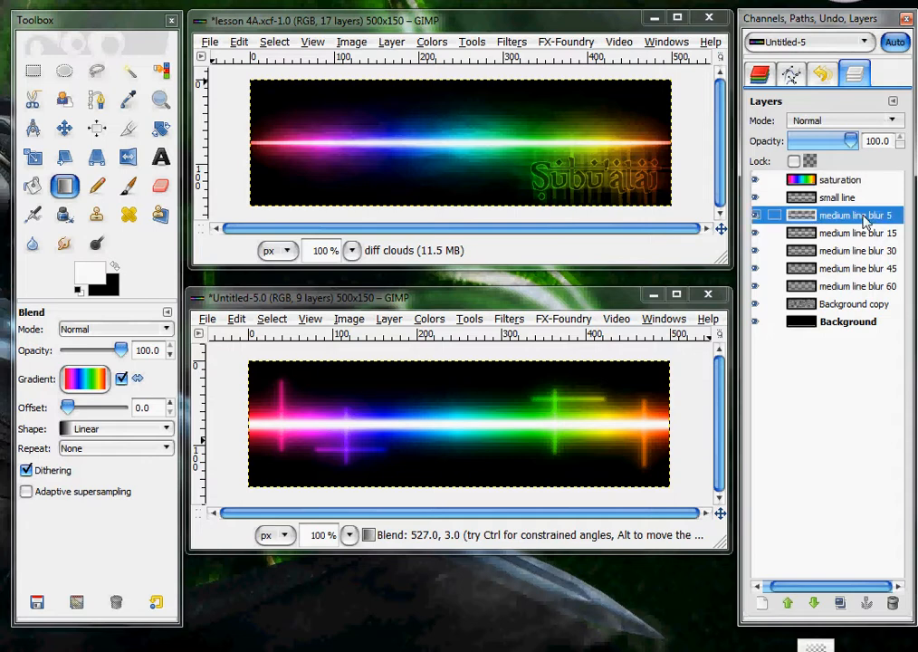
click(841, 604)
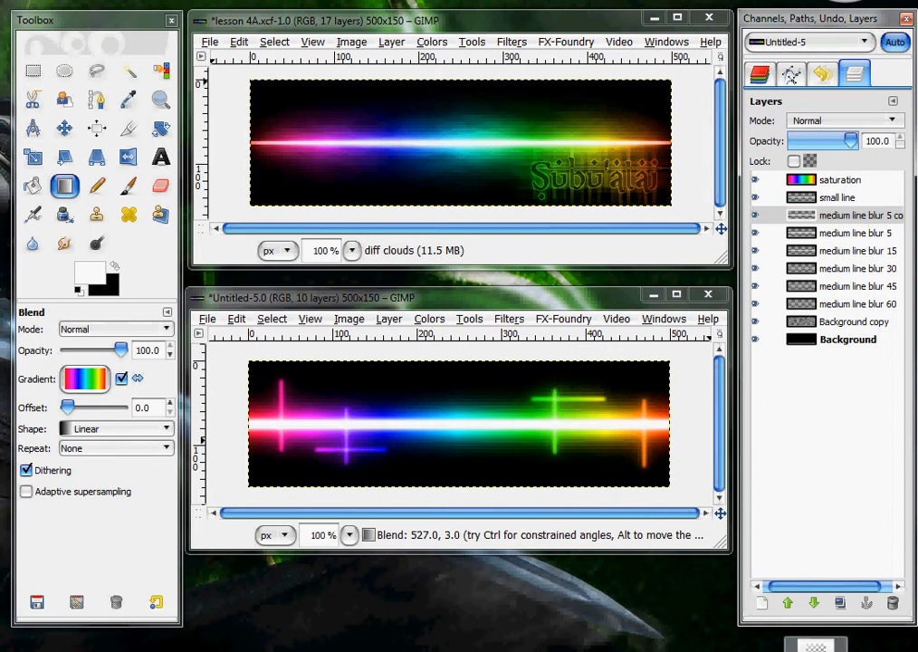
click(814, 603)
click(814, 604)
click(813, 603)
click(813, 603)
click(814, 603)
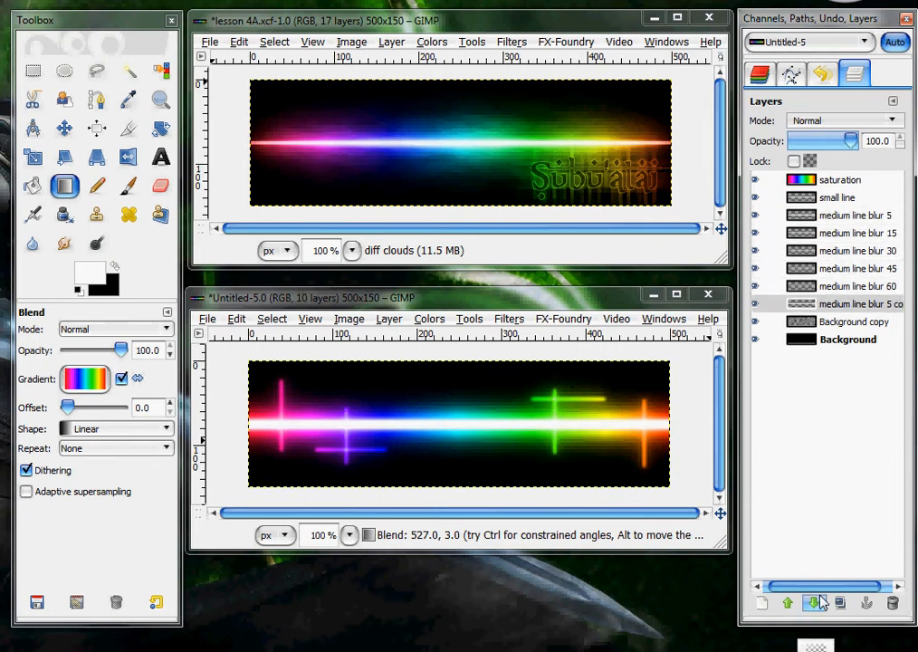
- Apply a Gaussian Blur with a 75 px horizontal and vertical radius to the medium line blur 5 copy layer
click(509, 320)
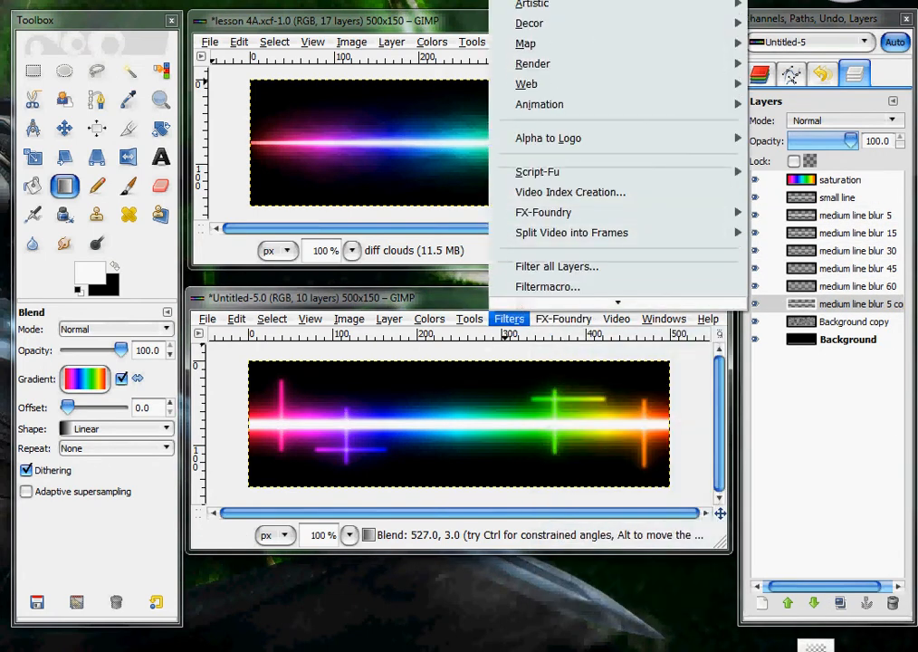
mouse_move(544, 1)
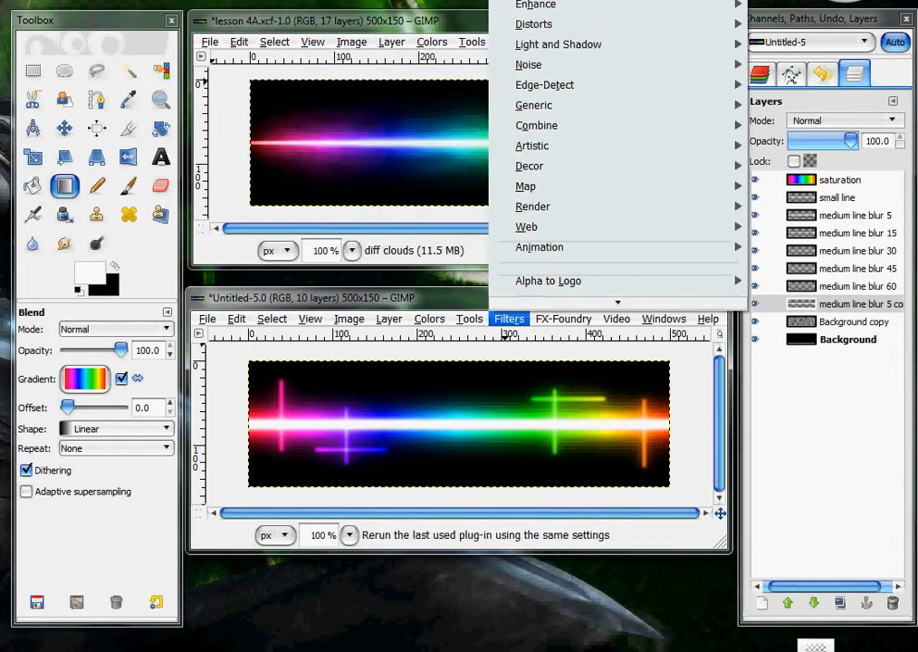
click(548, 0)
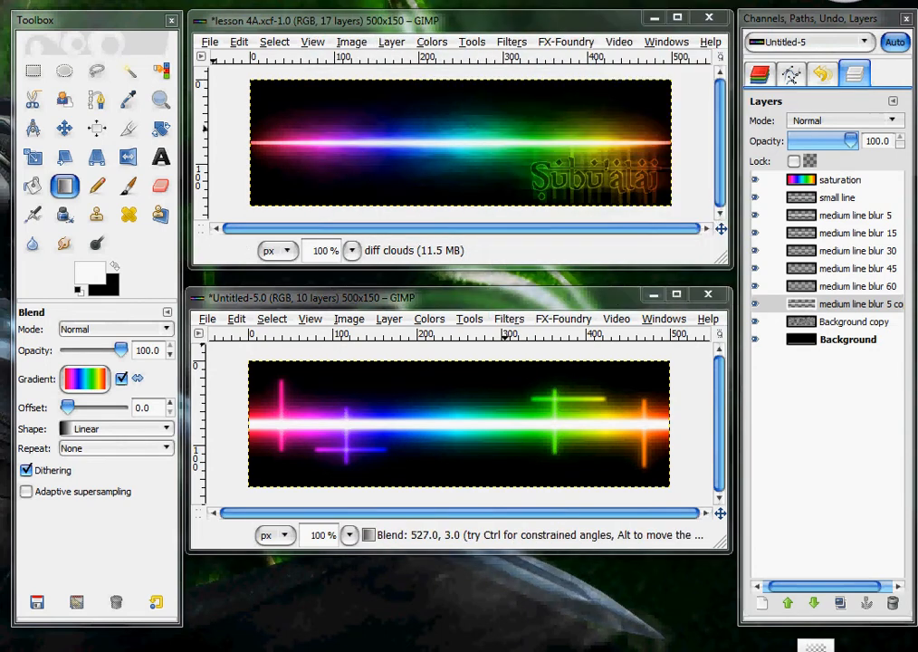
double_click(413, 320)
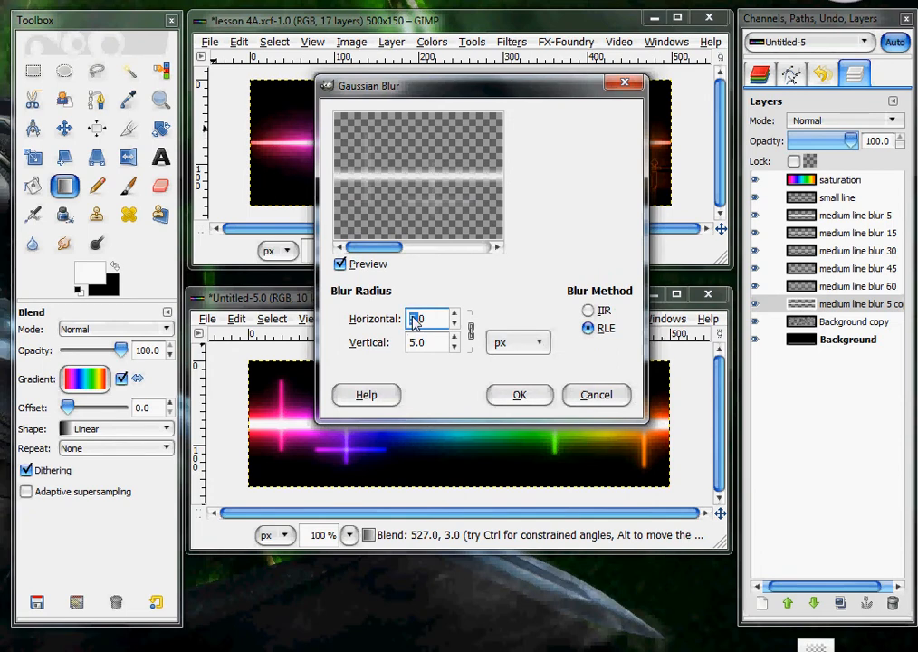
text(75)
key(Tab)
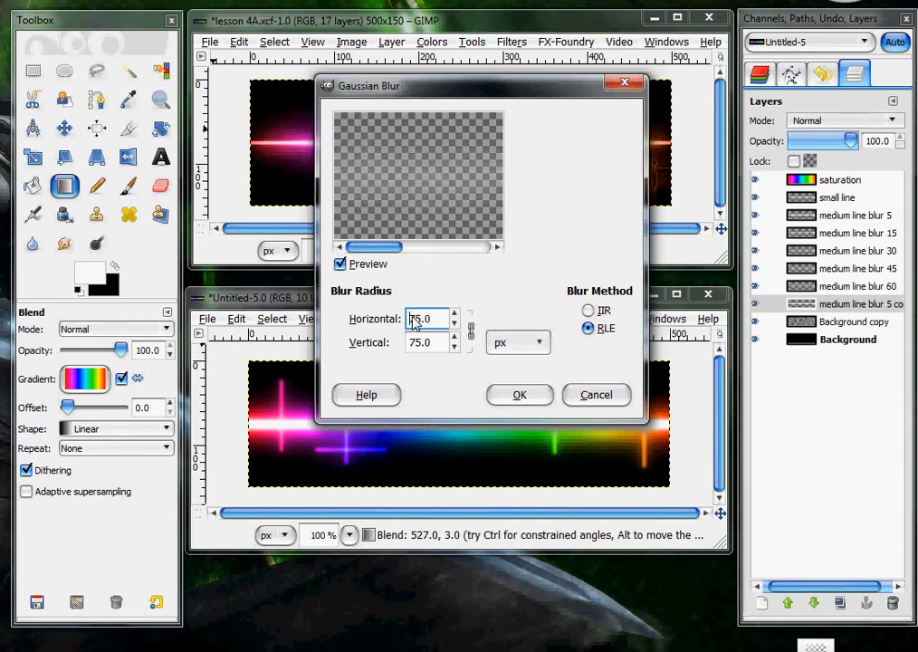
click(537, 395)
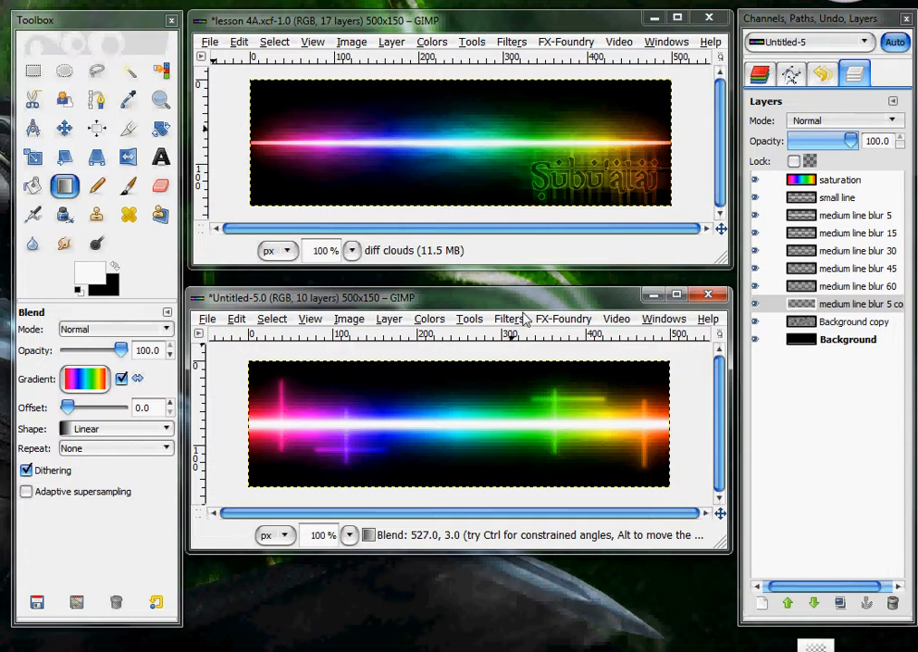
- Raise the Background copy clouds layer above all the line layers, directly below the saturation layer
click(846, 324)
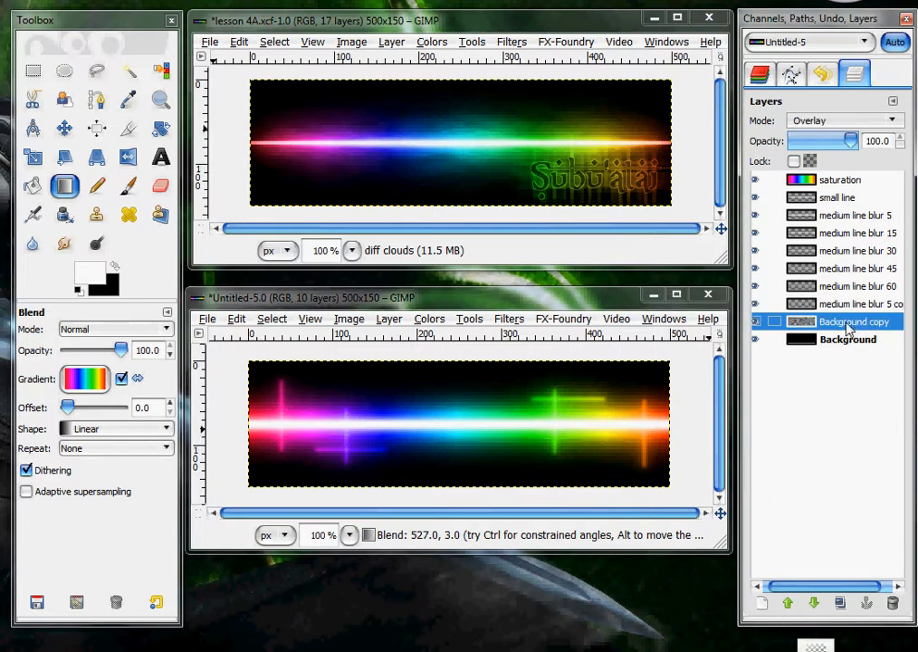
click(580, 172)
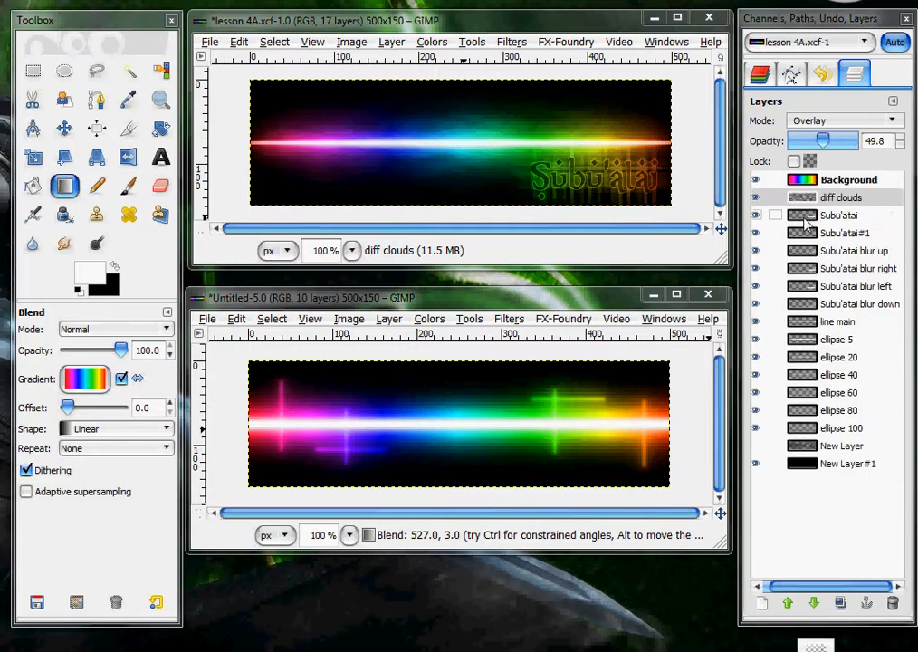
click(596, 311)
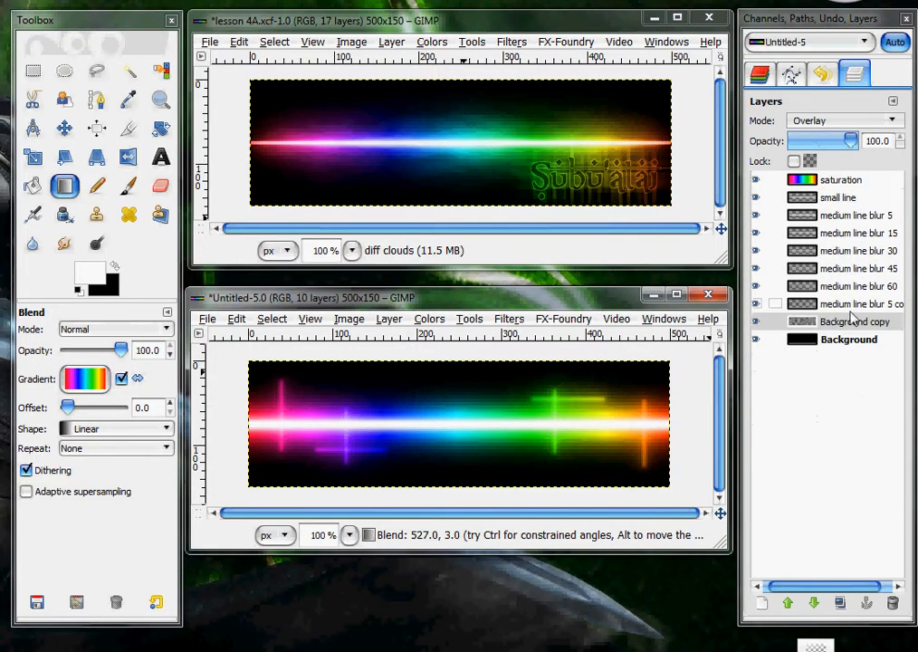
click(787, 604)
click(786, 604)
click(786, 604)
click(786, 604)
click(786, 604)
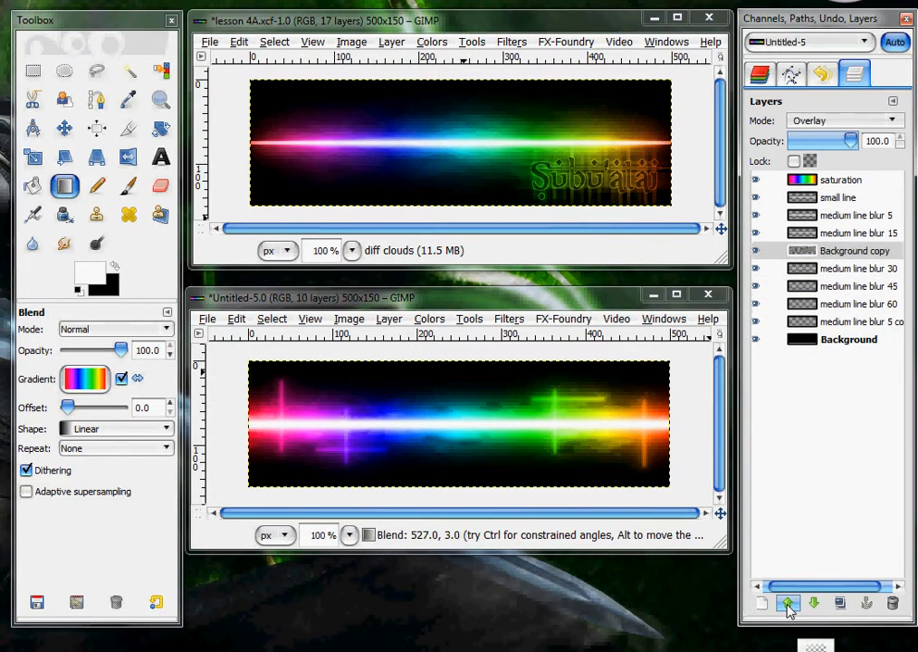
click(786, 604)
click(786, 604)
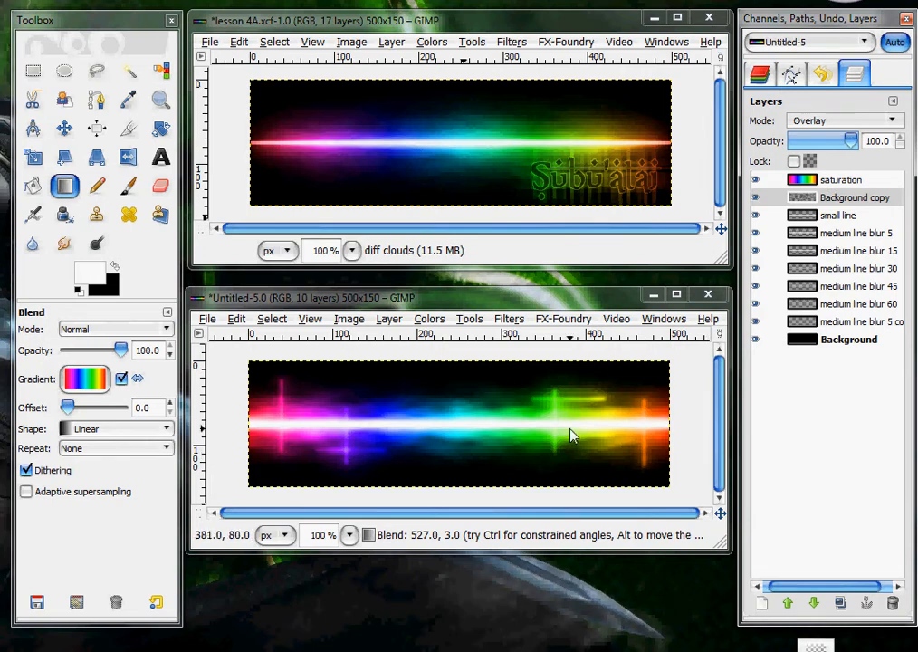
drag(844, 199, 820, 178)
click(817, 605)
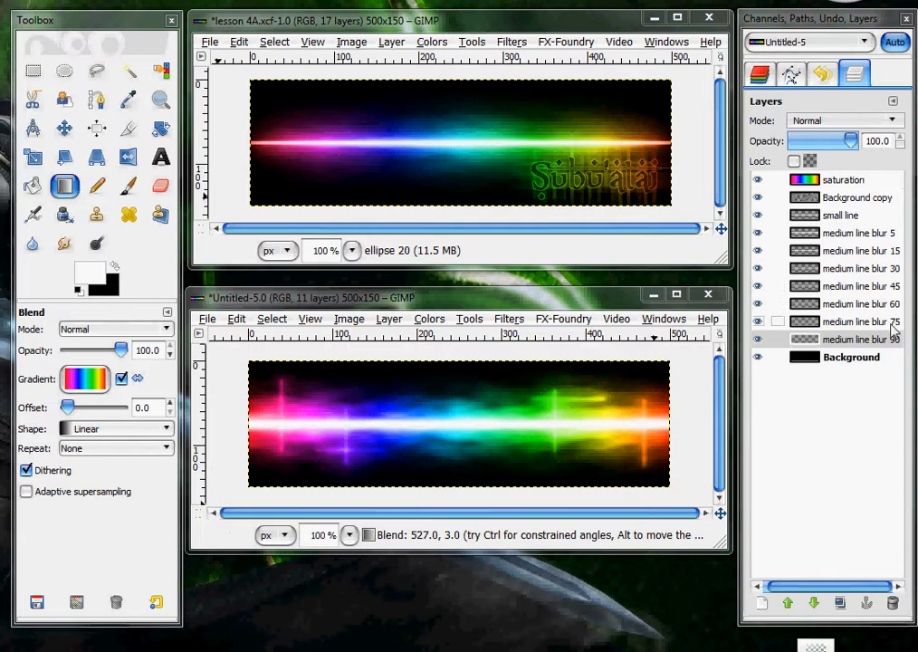
- Set the opacity of the medium line blur 90 and medium line blur 75 layers to 80
click(884, 348)
triple_click(880, 141)
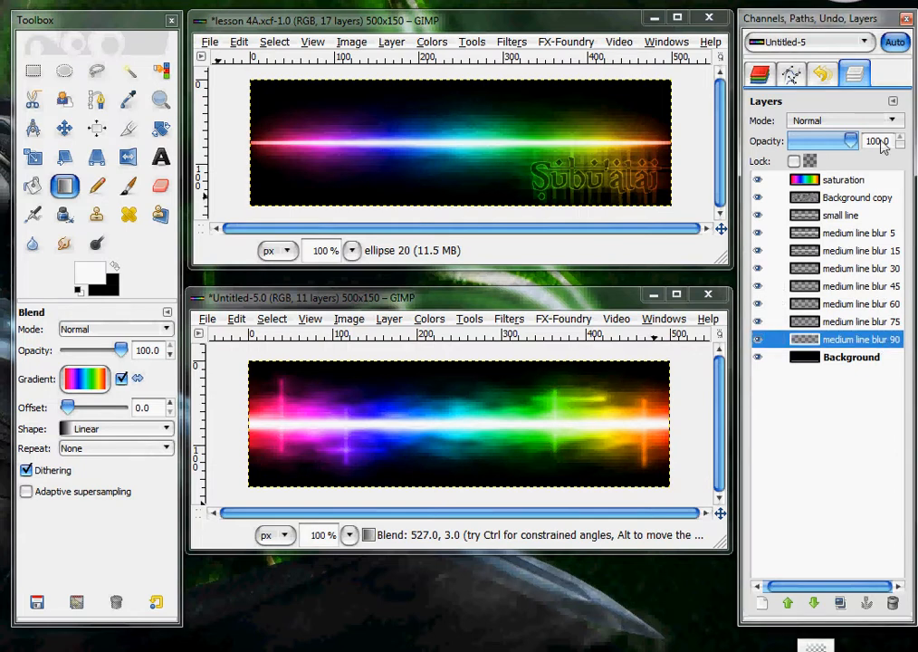
text(80)
key(Return)
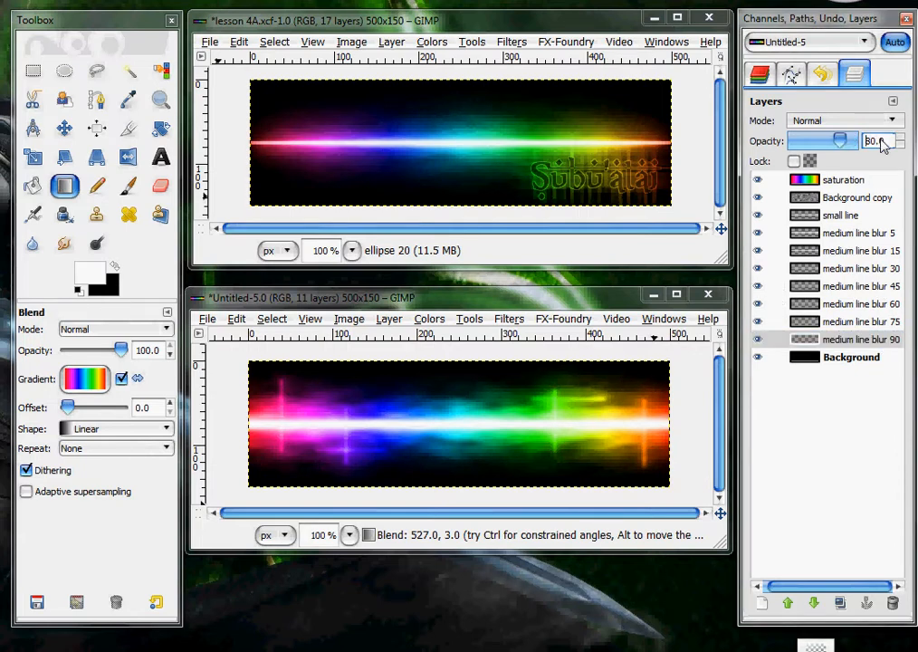
click(871, 322)
triple_click(873, 142)
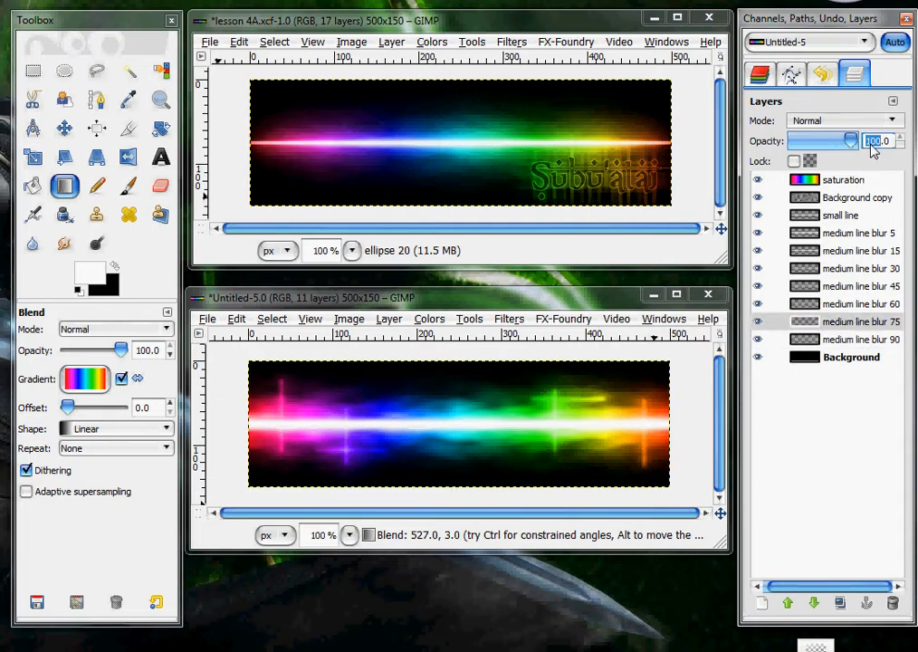
text(80)
key(Return)
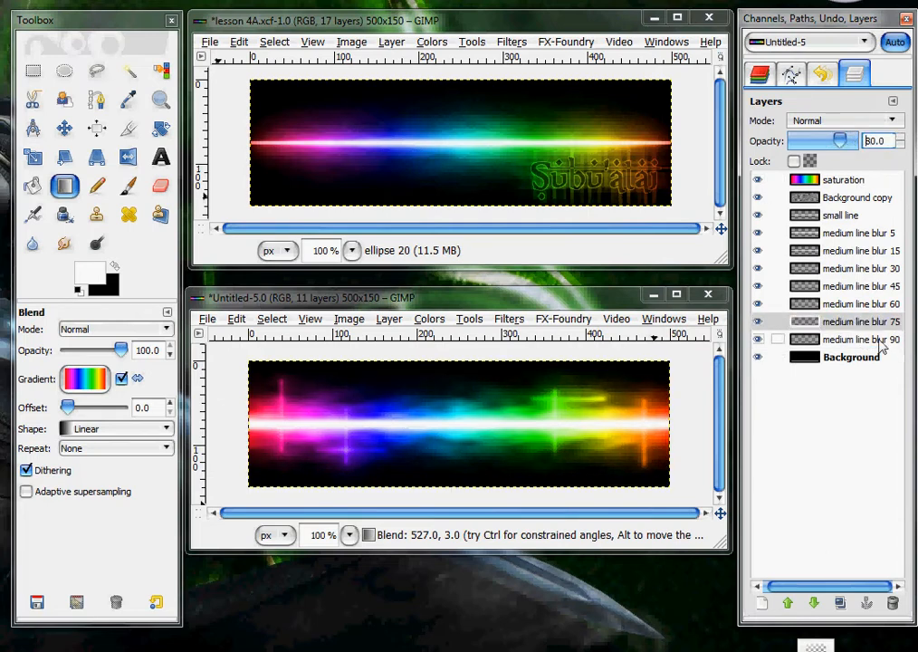
- Set the opacity of the medium line blur 60 and medium line blur 45 layers to 80
click(875, 305)
triple_click(874, 142)
text(80)
key(Return)
click(865, 287)
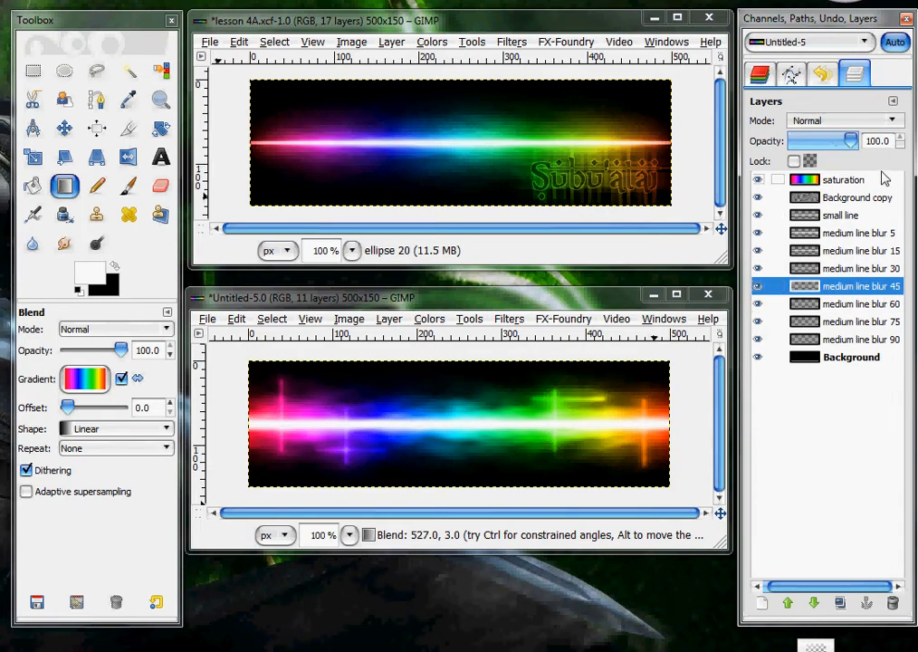
triple_click(875, 143)
text(80)
key(Return)
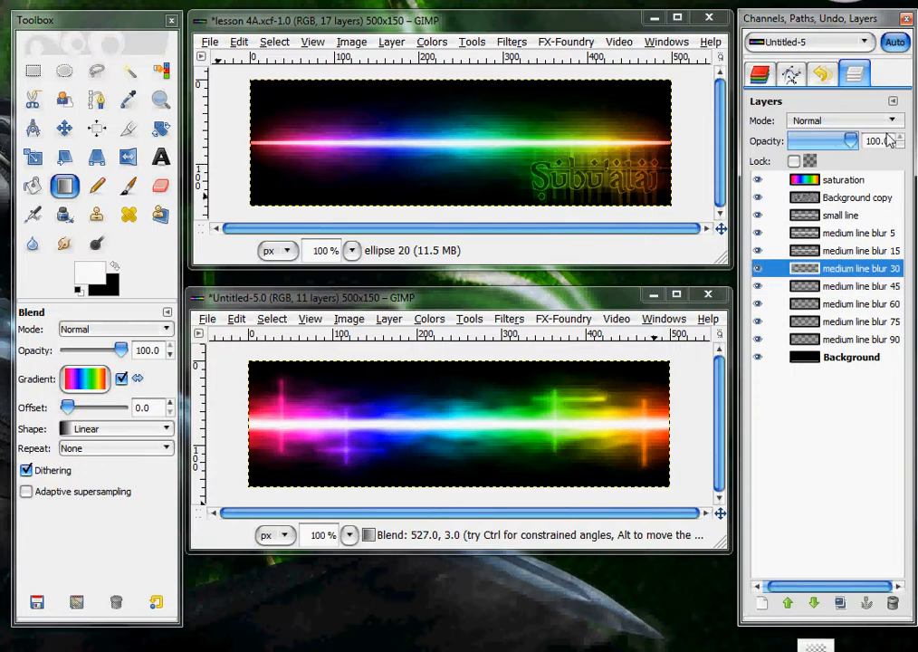
- Set the opacity of the medium line blur 30 and medium line blur 15 layers to 80
double_click(876, 142)
text(80)
key(Return)
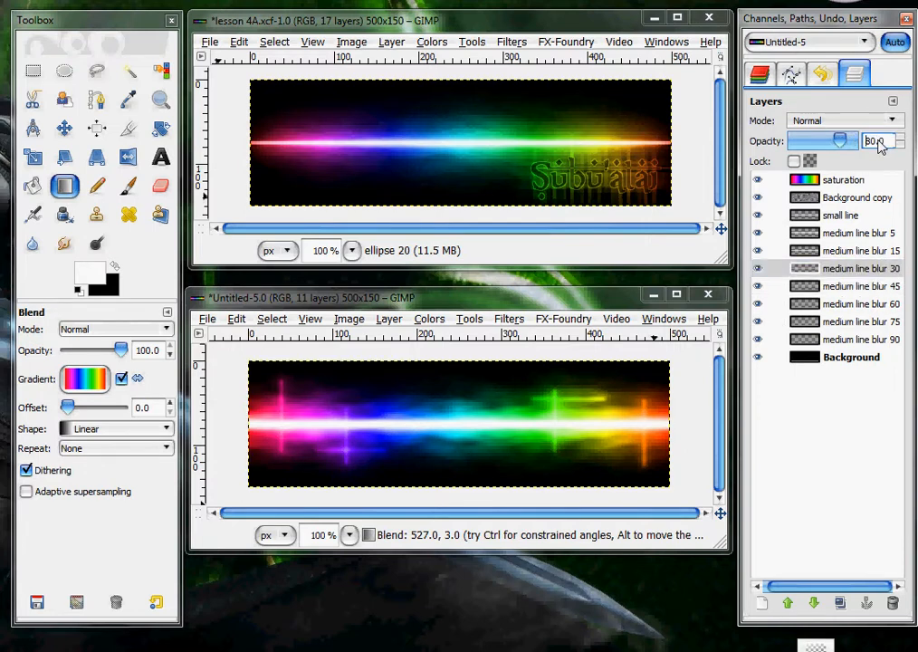
click(856, 234)
click(858, 254)
double_click(876, 142)
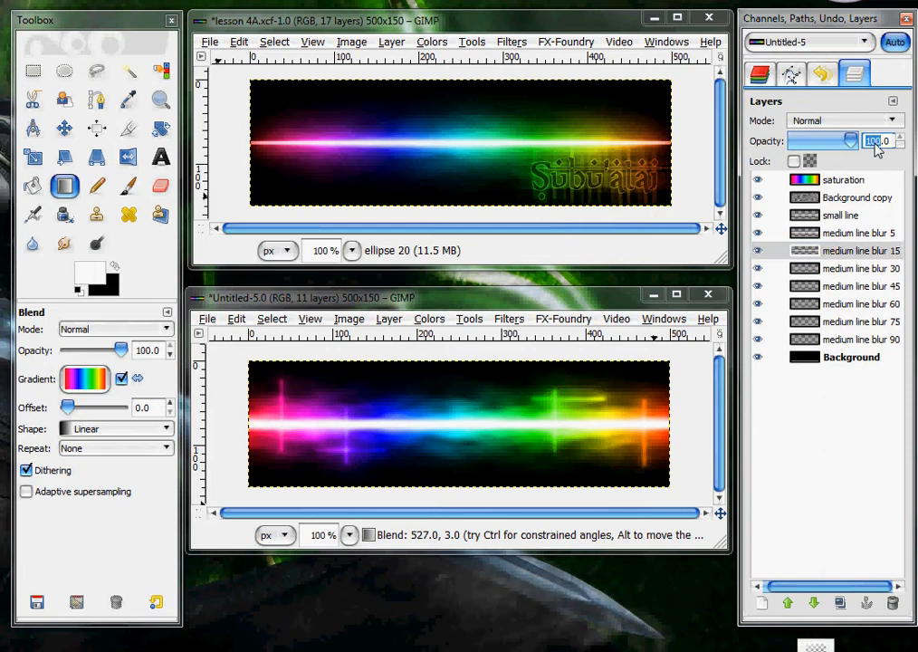
text(80)
key(Return)
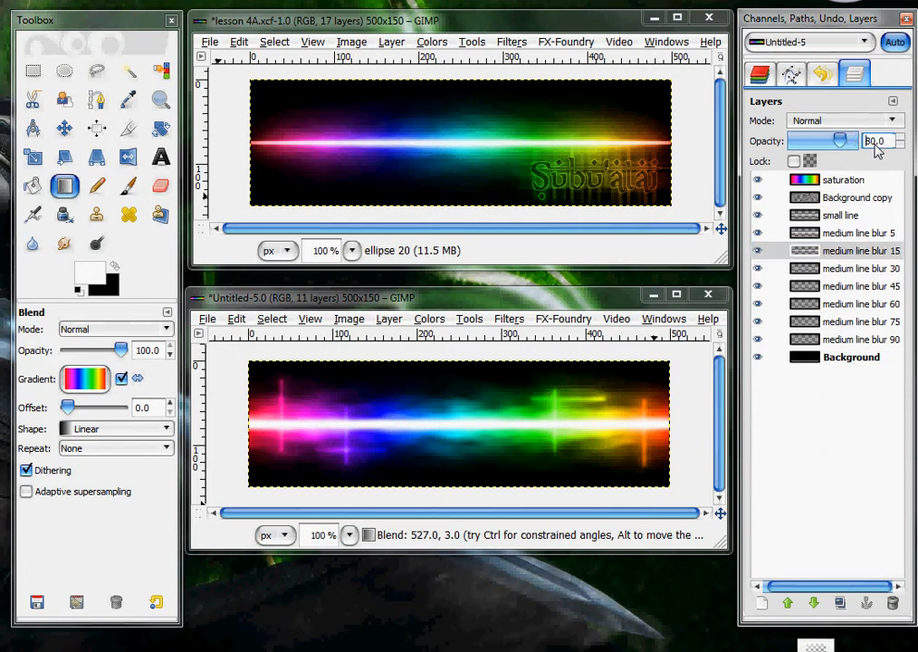
- Set the opacity of the medium line blur 5 layer to 80
click(868, 219)
click(869, 232)
double_click(877, 141)
text(80)
key(Return)
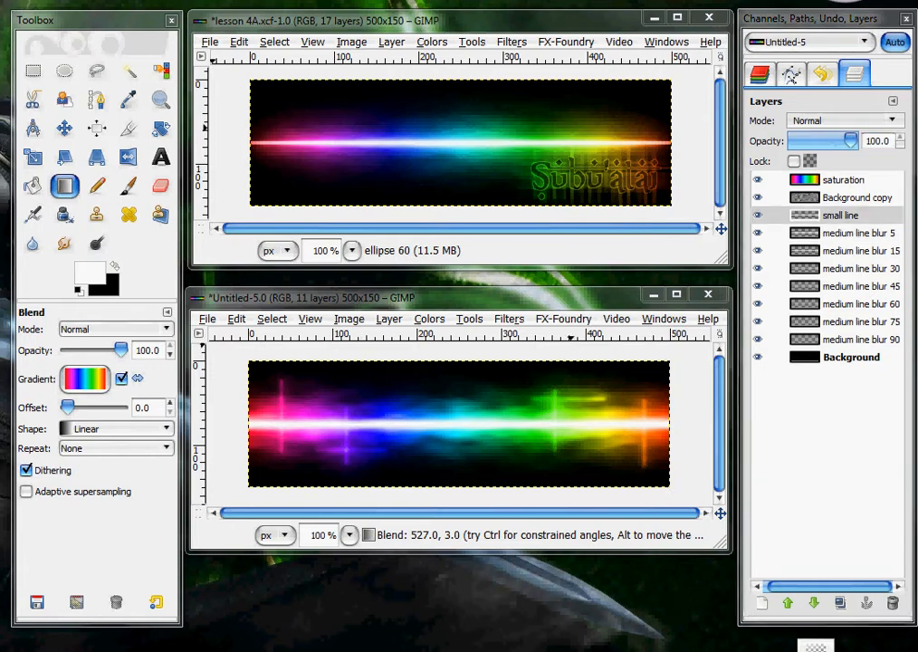
- Add the white 18 px text "Subuàtai" in the XXII ARABIAN font above the small line layer, near the banner's lower-right corner
click(856, 216)
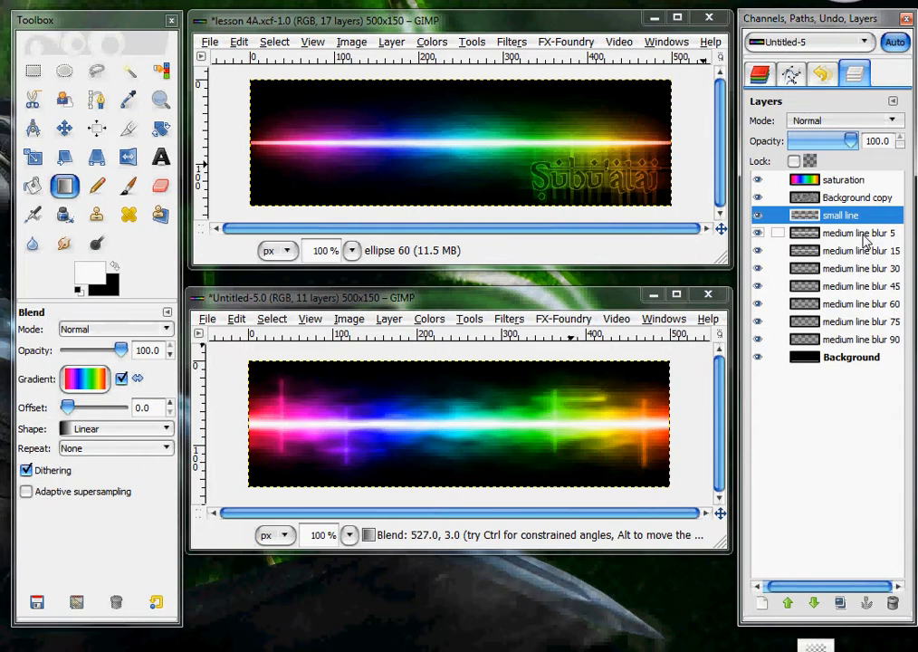
click(581, 299)
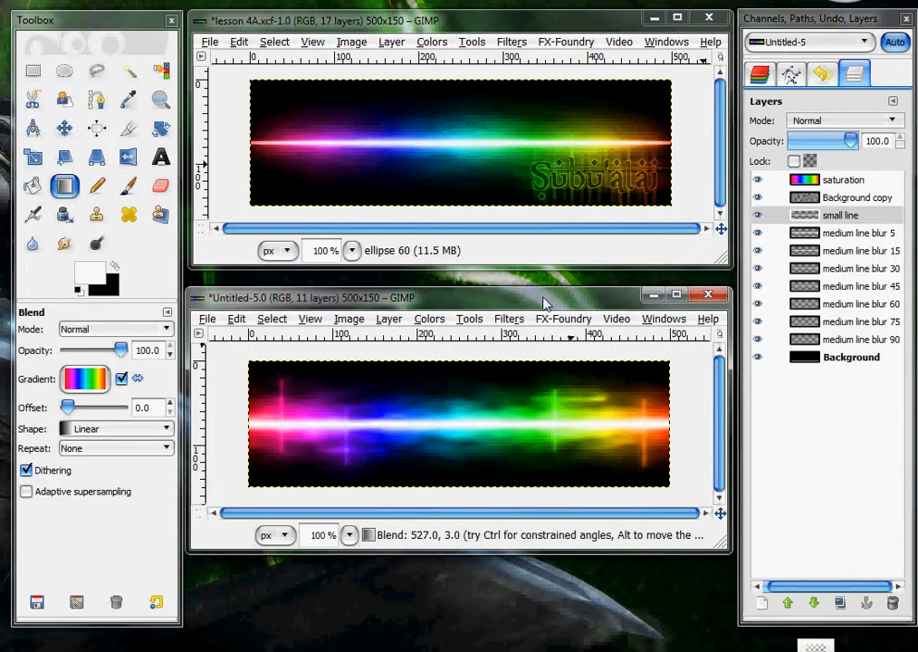
mouse_move(546, 290)
mouse_down()
mouse_move(545, 304)
mouse_move(546, 284)
mouse_up()
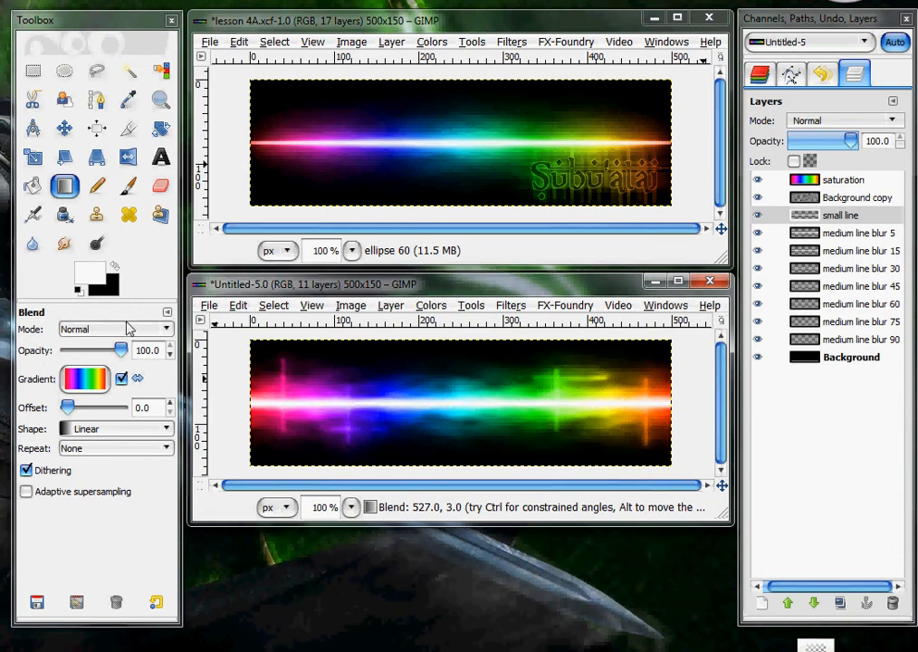
click(160, 160)
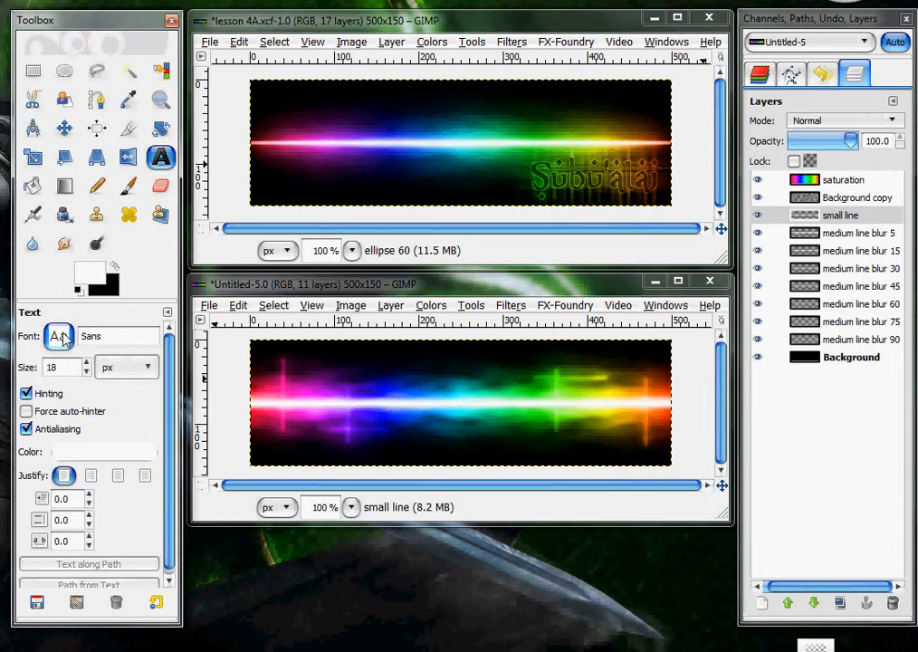
click(438, 441)
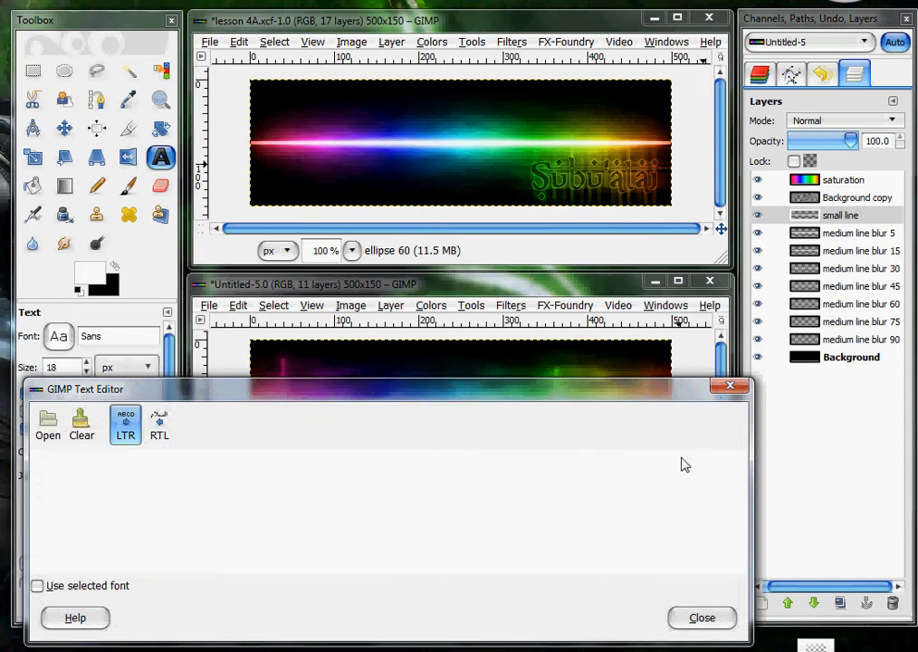
drag(590, 401, 629, 27)
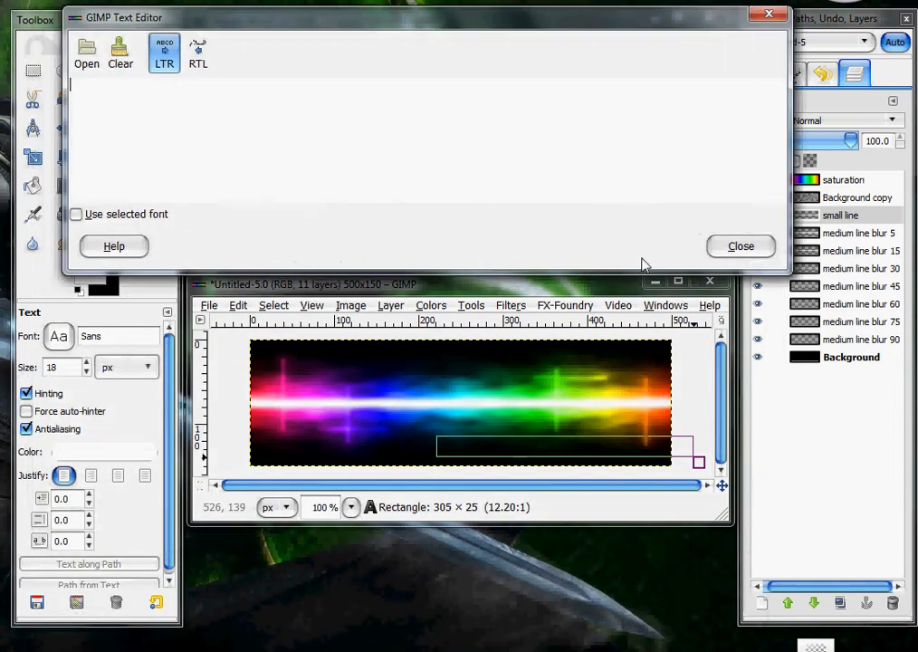
drag(701, 477, 676, 469)
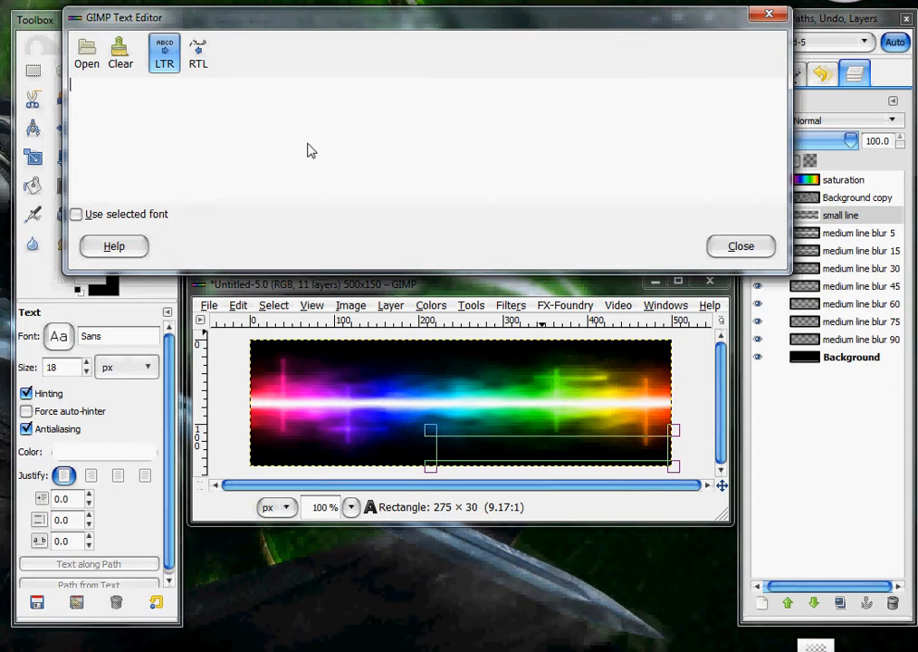
text(Subuàtai)
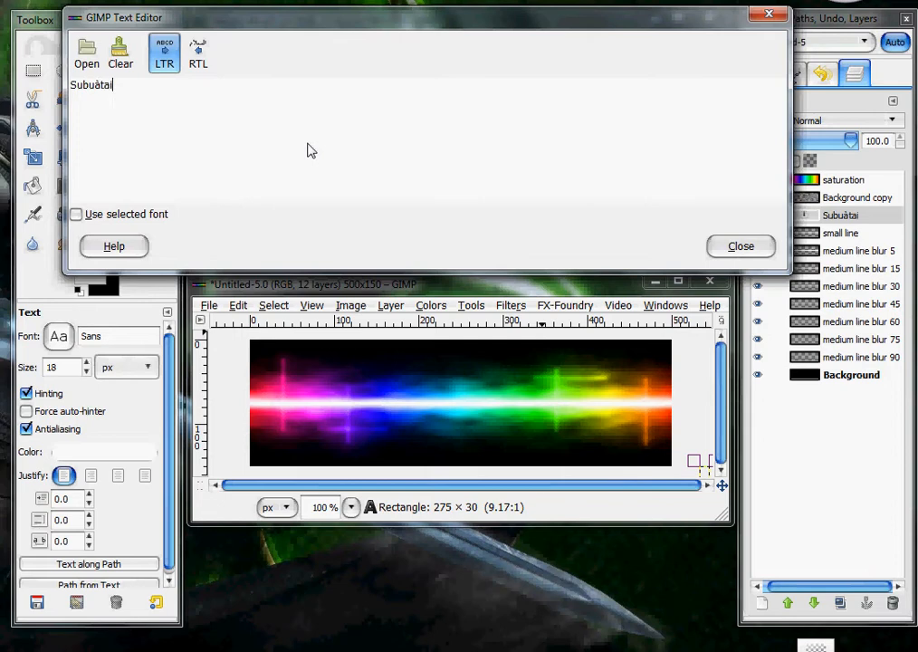
click(761, 246)
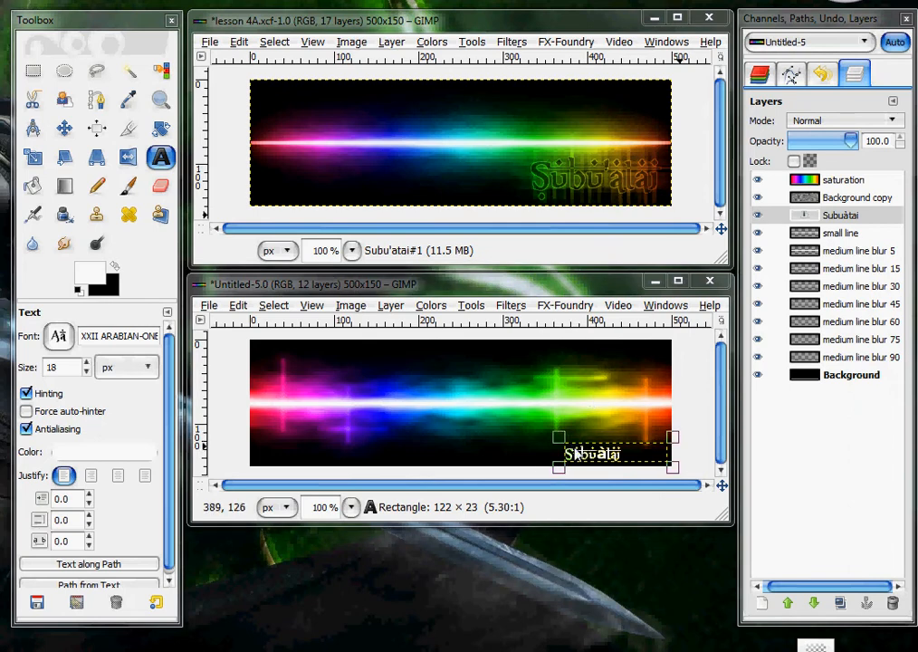
- Try right-to-left direction for the Subuàtai text and resize its text box to about 112 × 28 px
click(68, 344)
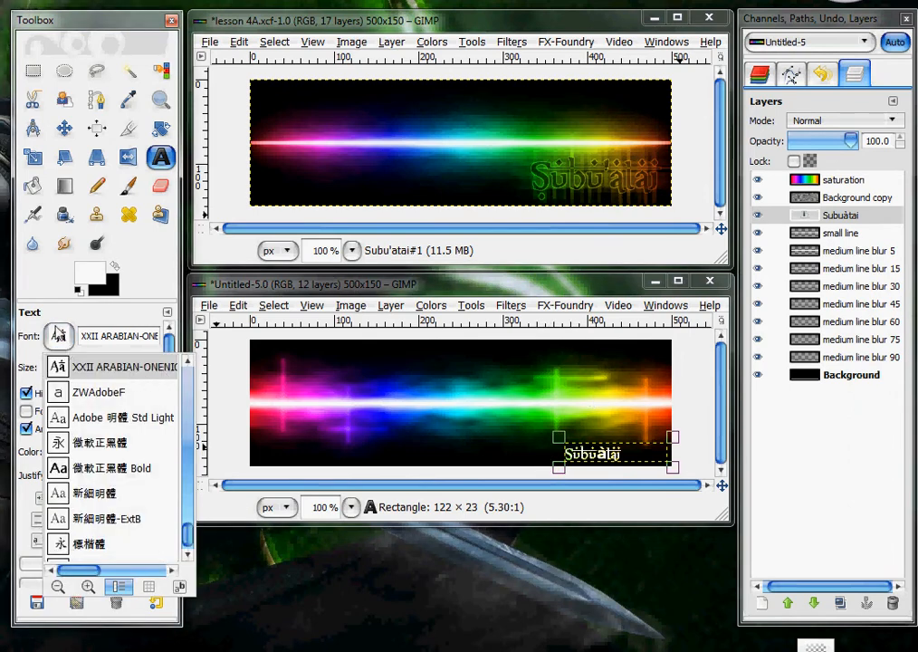
click(40, 277)
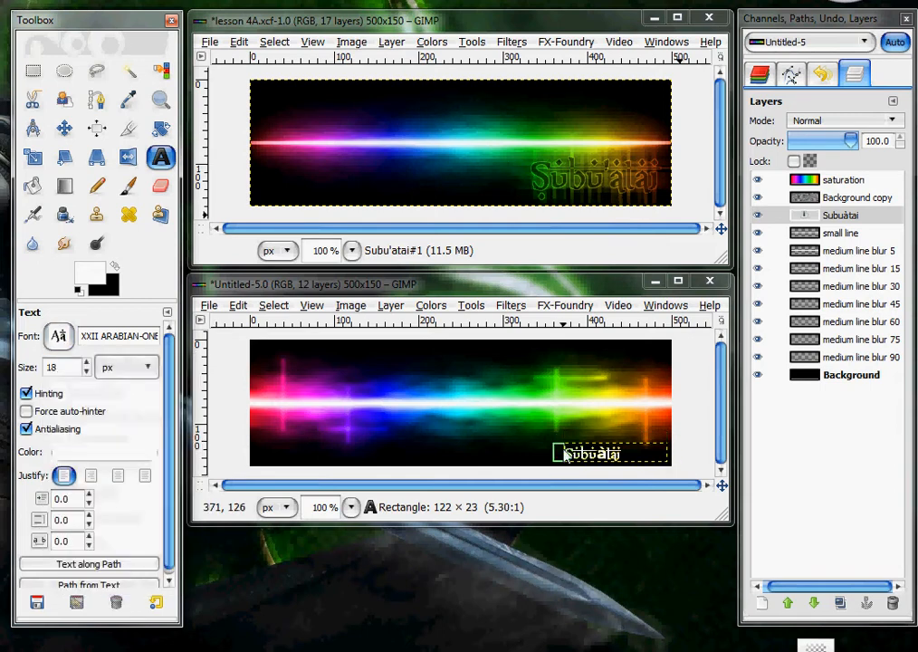
drag(560, 436, 542, 432)
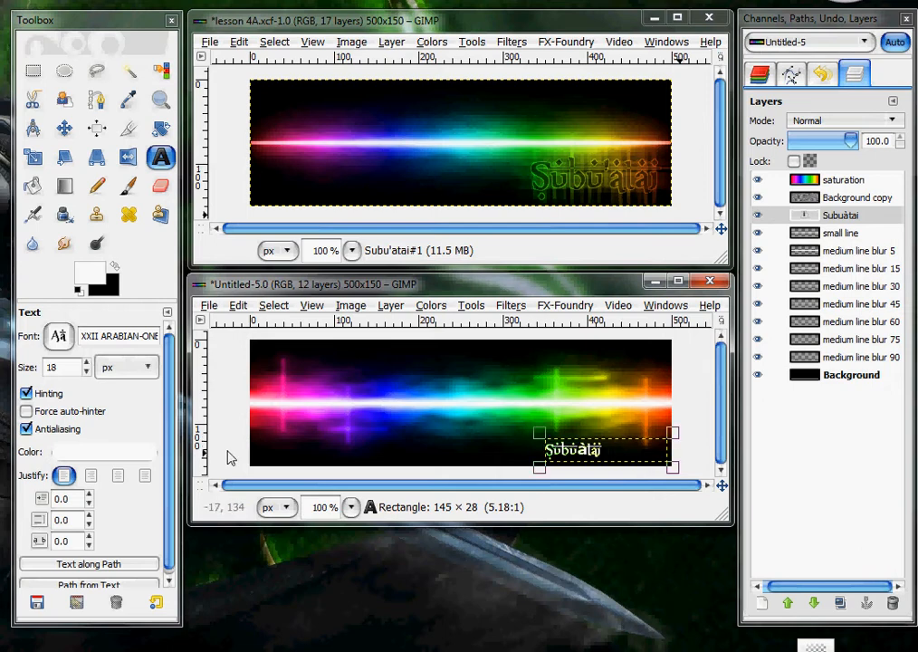
click(574, 465)
click(198, 52)
click(741, 249)
drag(537, 455, 566, 459)
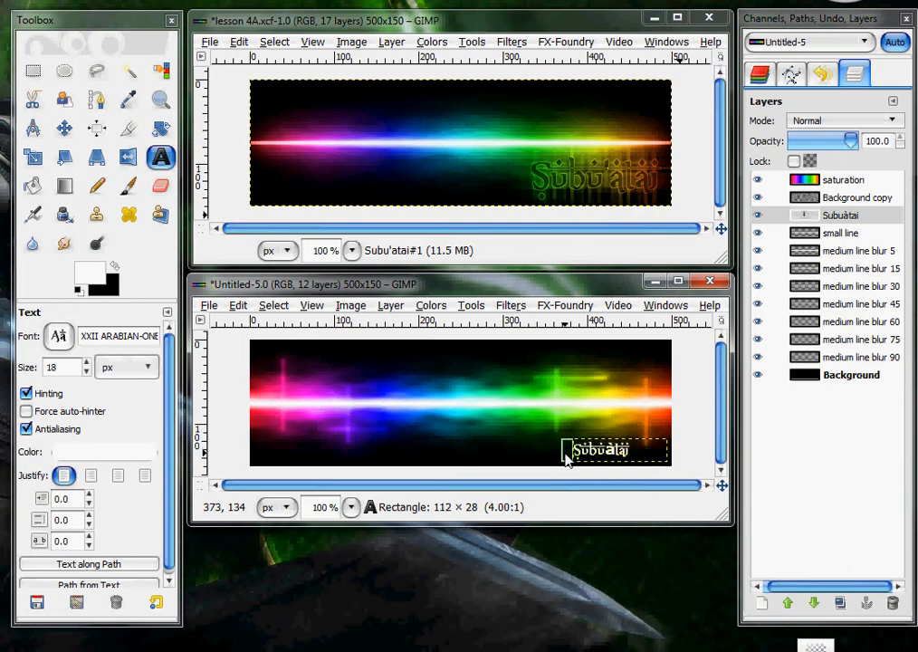
- Set the font size of the Subuàtai text to 26 px
click(87, 362)
click(87, 362)
click(87, 363)
click(87, 363)
click(87, 363)
click(87, 363)
click(87, 362)
click(87, 362)
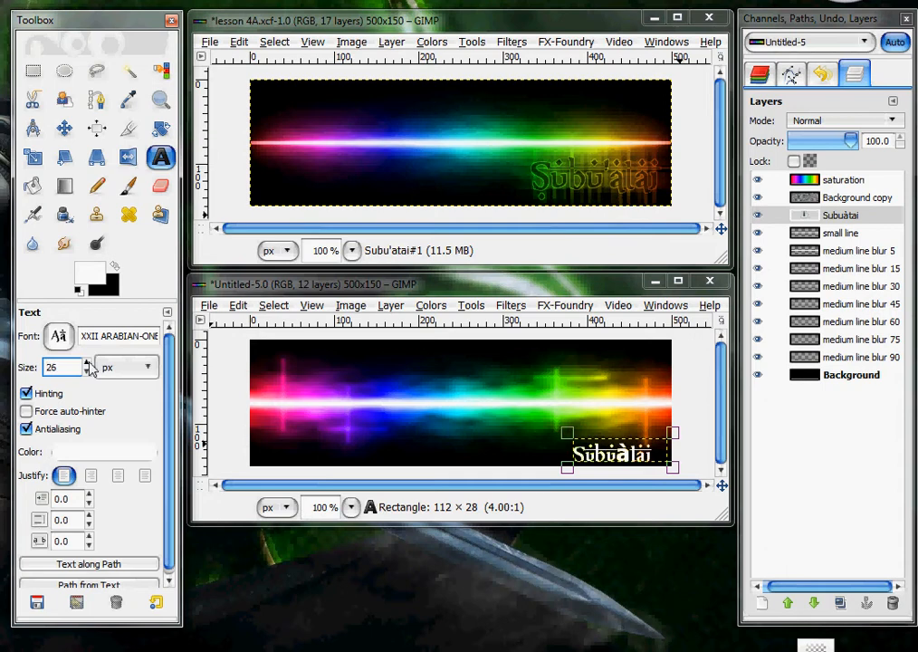
- Enlarge the Subuàtai text box leftward and upward to about 157 × 37 px
drag(569, 456, 543, 450)
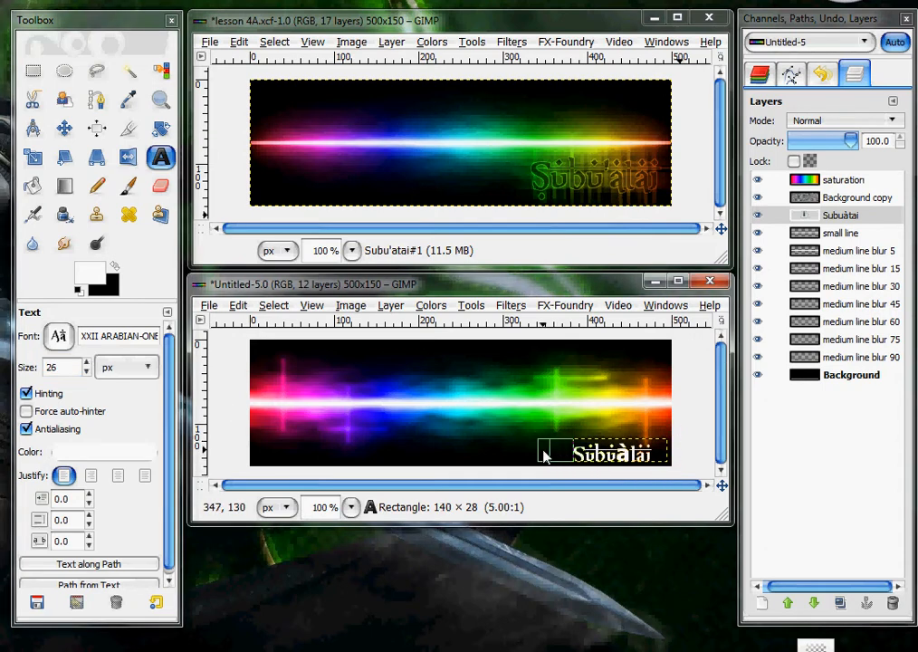
click(589, 444)
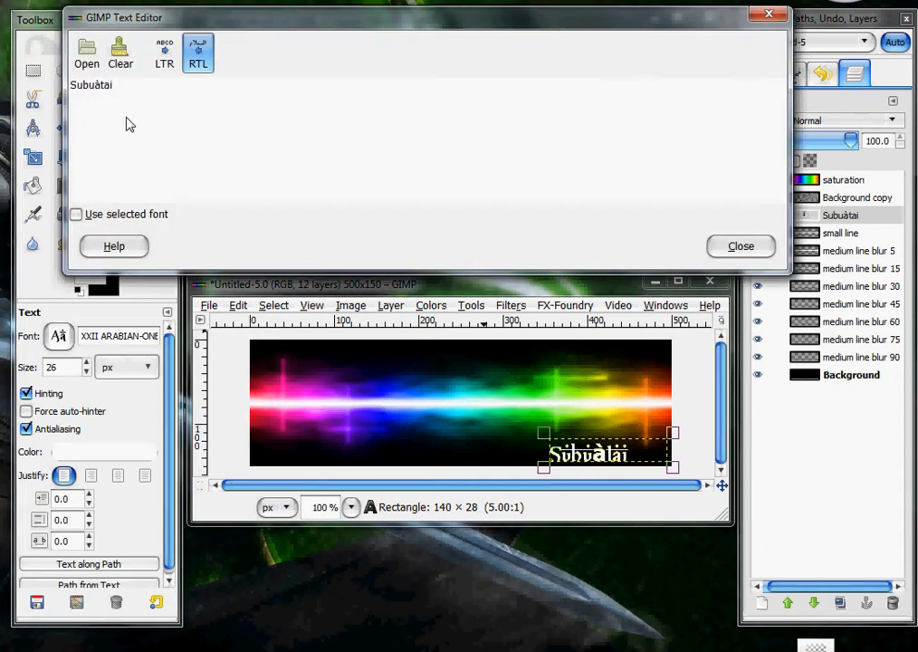
click(743, 250)
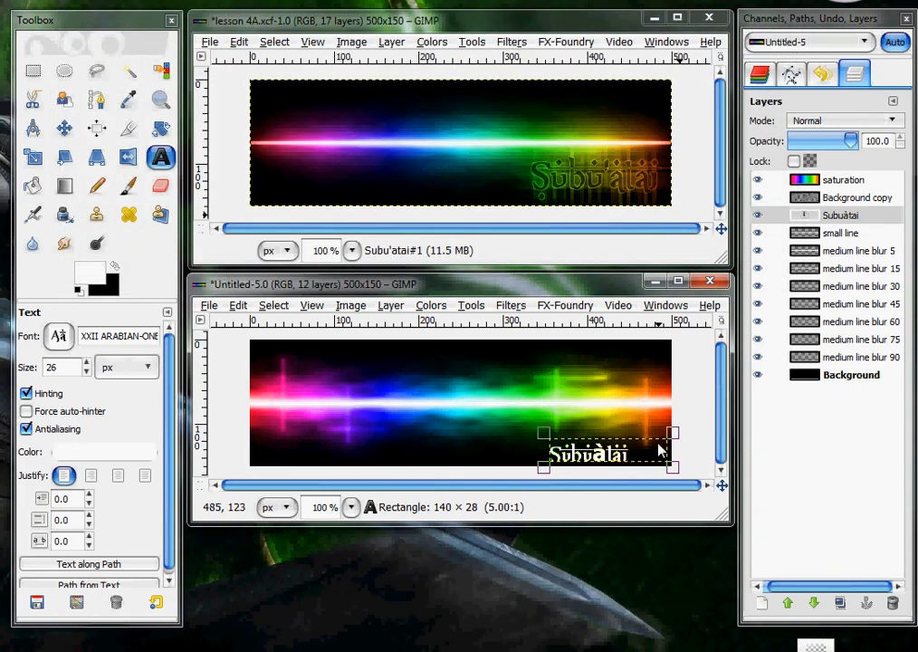
drag(629, 441, 651, 437)
drag(553, 451, 527, 448)
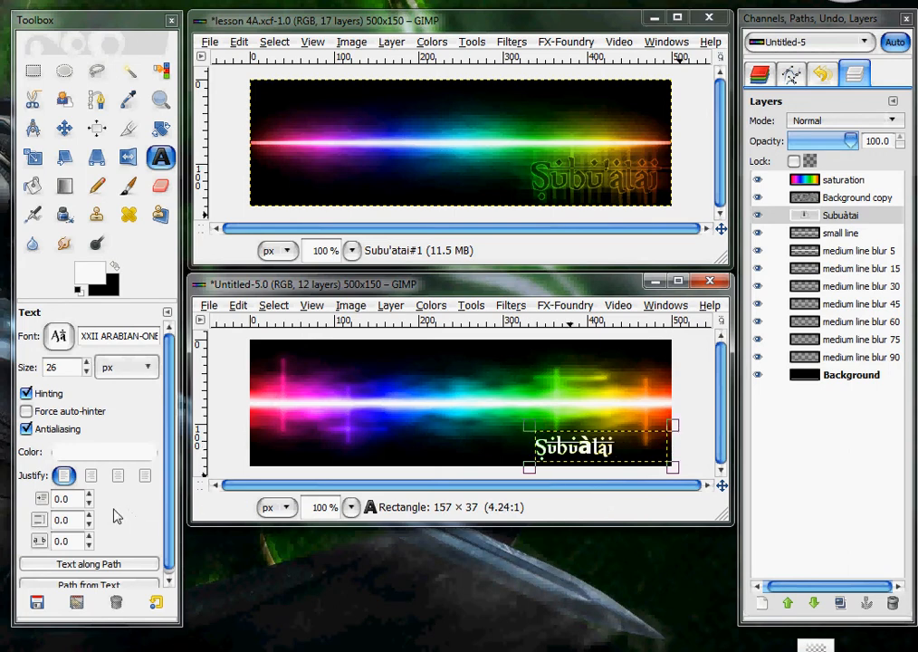
- Set the letter spacing of the signature text to 4.0
click(89, 536)
click(89, 536)
click(89, 537)
click(89, 536)
click(89, 536)
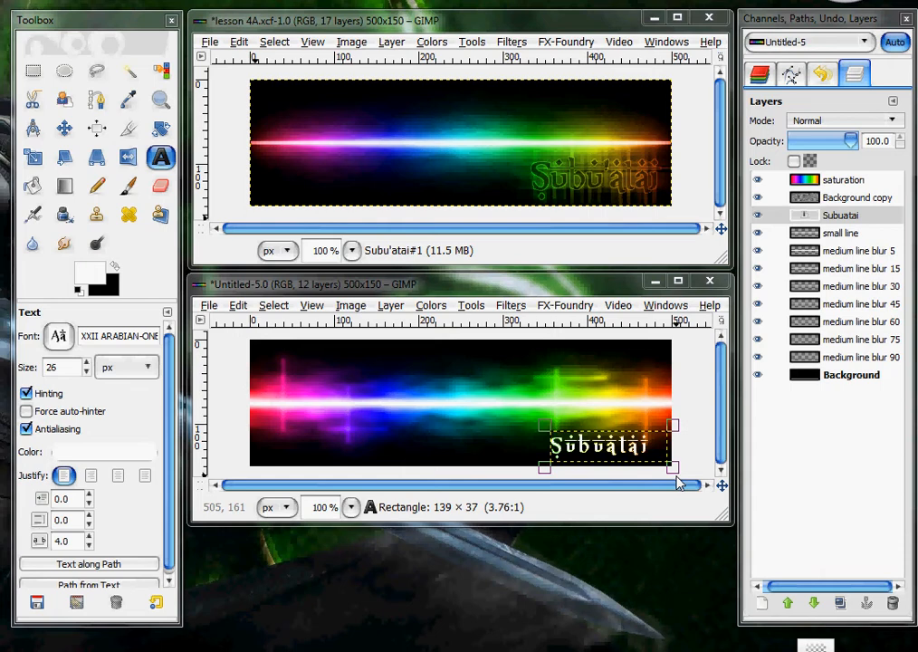
- Expand the Subuatai text layer to the image size and duplicate it four times
click(874, 218)
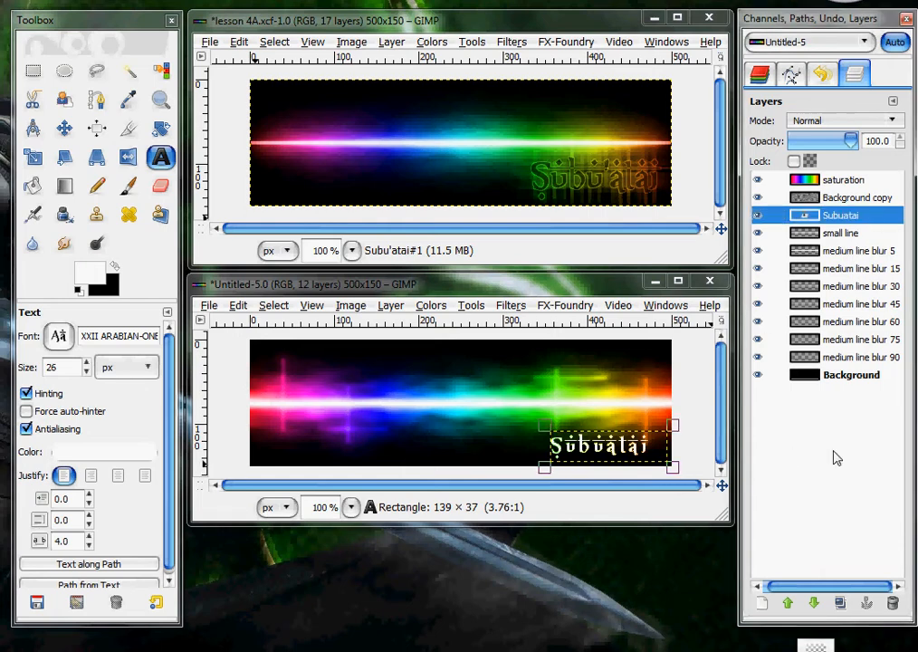
right_click(839, 217)
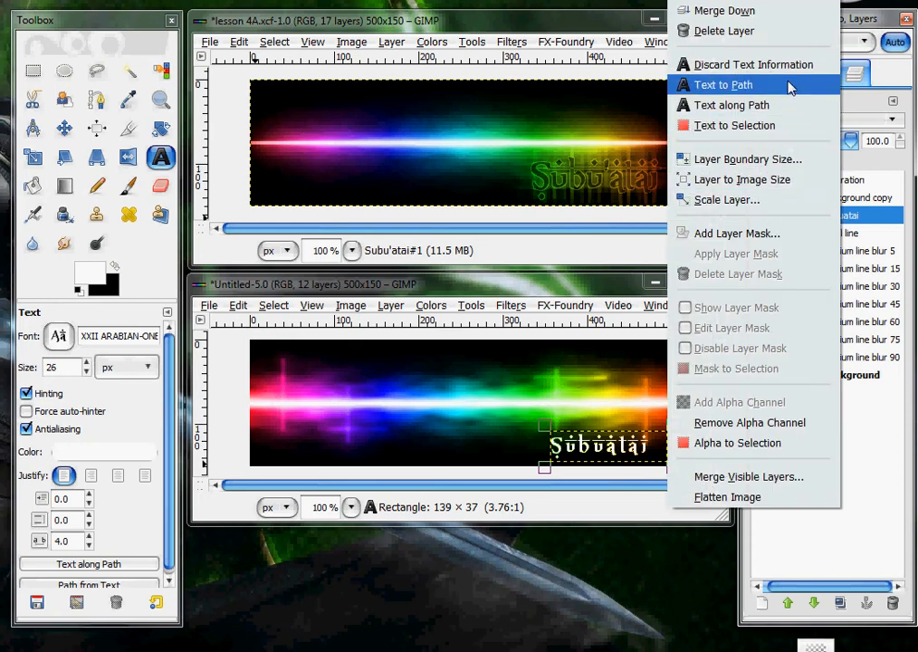
click(734, 124)
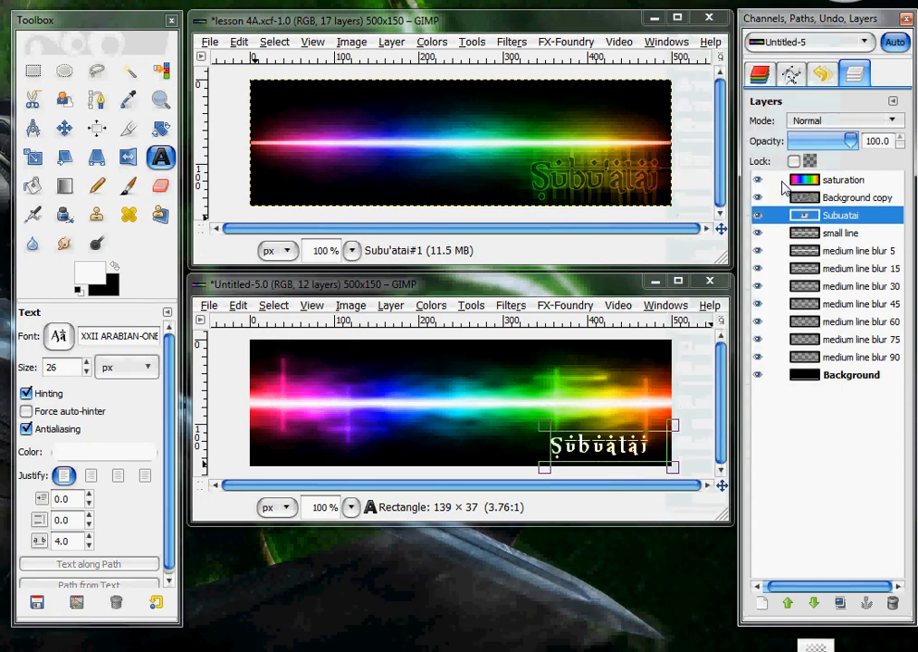
click(841, 603)
click(841, 603)
click(840, 603)
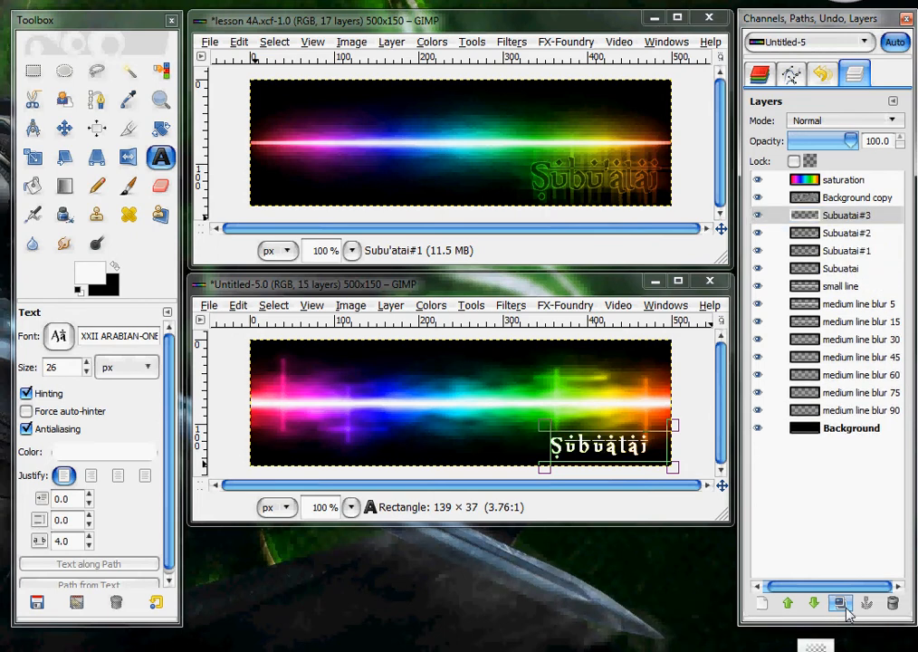
click(841, 603)
- Rename the two duplicates directly above the original Subuatai layer "Subuatai left" and "Subuata right", from lower to upper
double_click(878, 269)
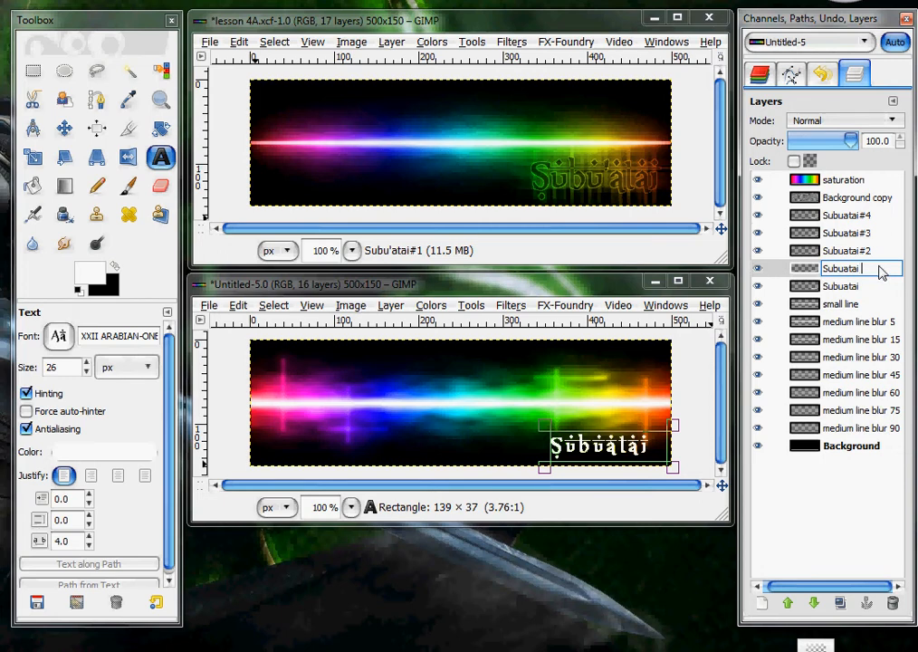
text(Subuatai left)
key(Return)
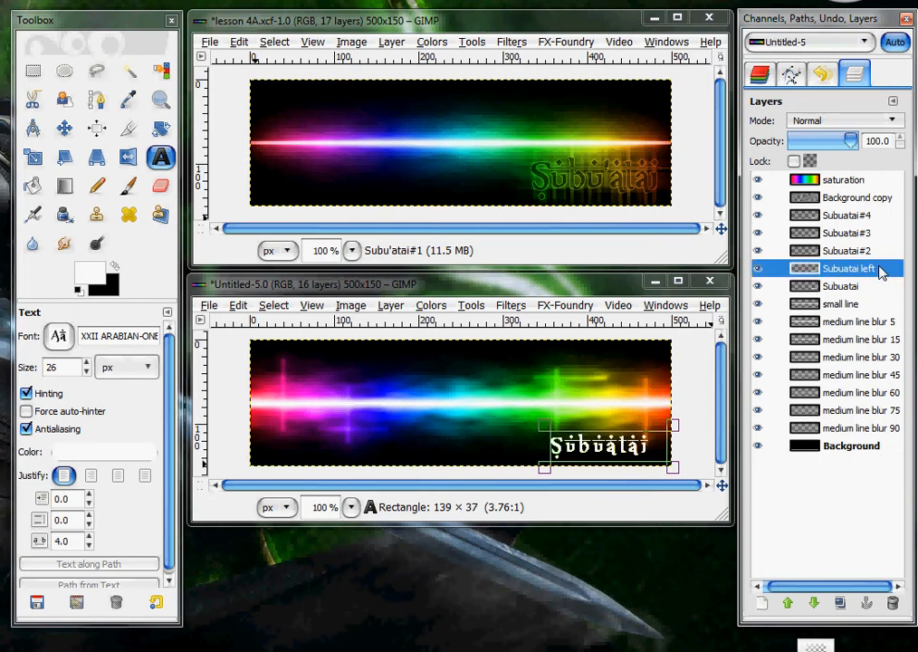
double_click(875, 252)
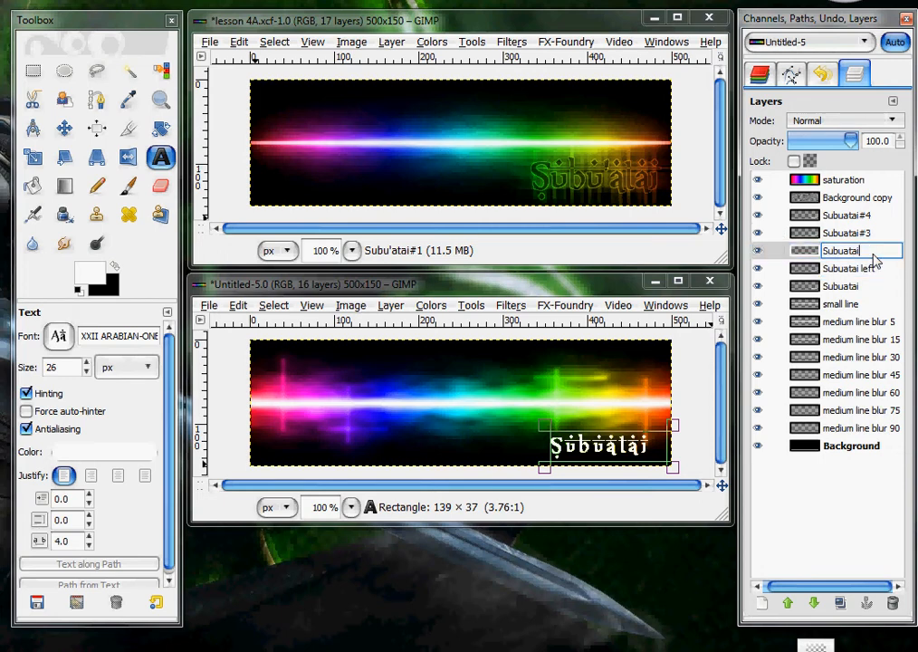
text(Subuata right)
key(Return)
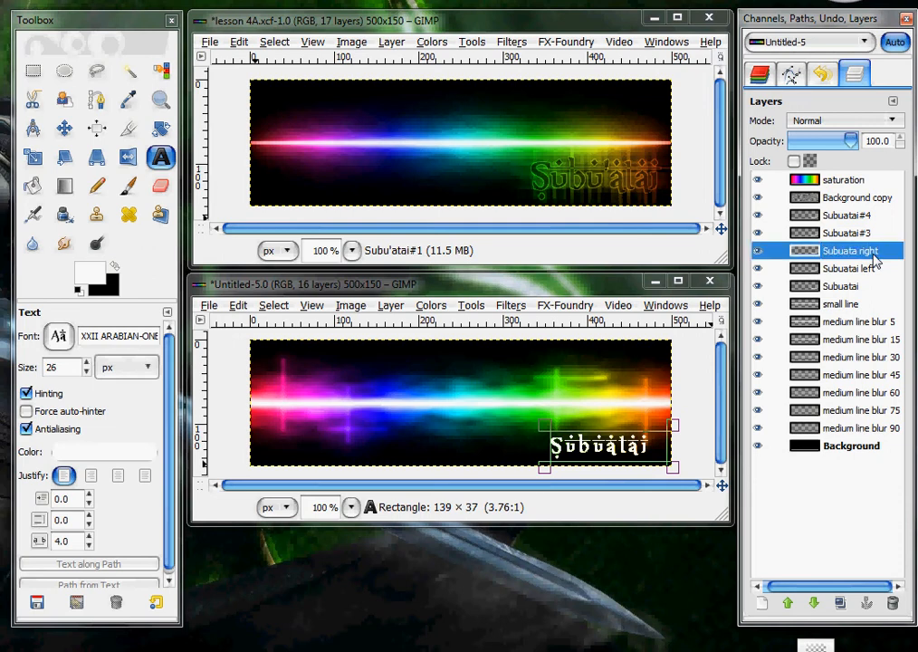
- Rename the remaining two duplicates, Subuatai#3 and Subuatai#4, as "Subuatai up" and "Subuatai down"
double_click(872, 234)
double_click(875, 235)
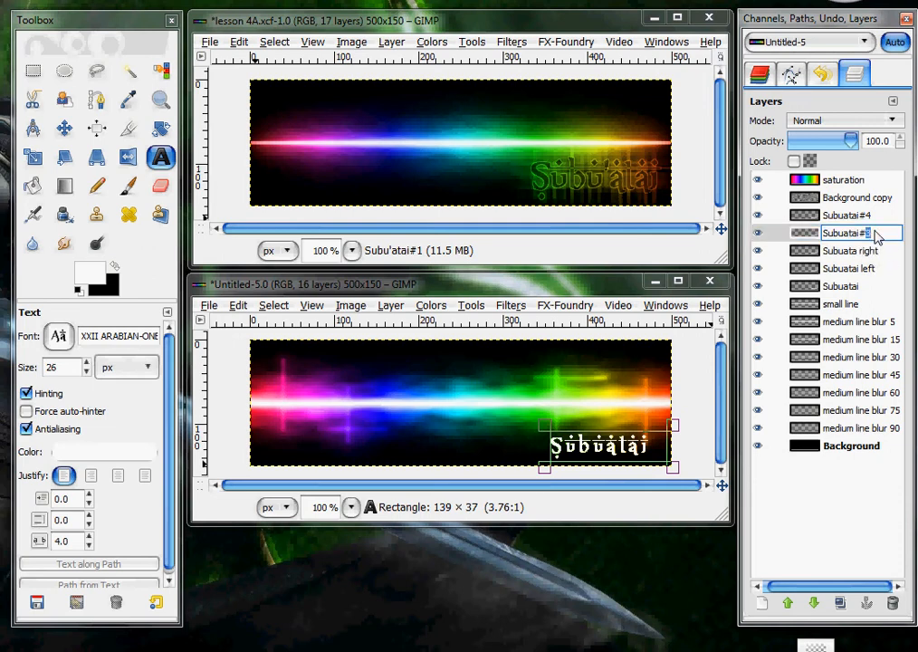
text(up)
key(Return)
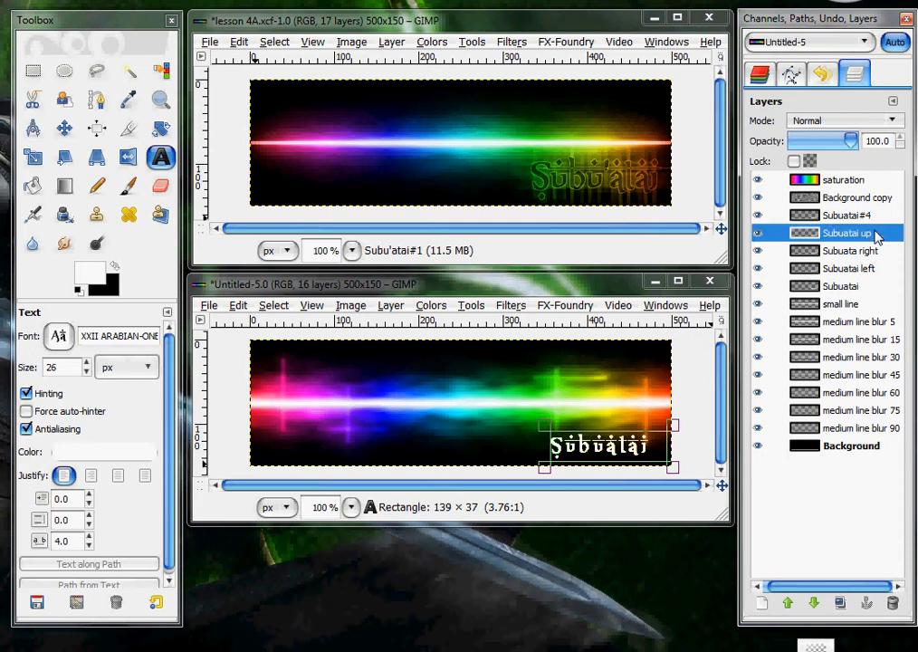
double_click(870, 216)
double_click(867, 216)
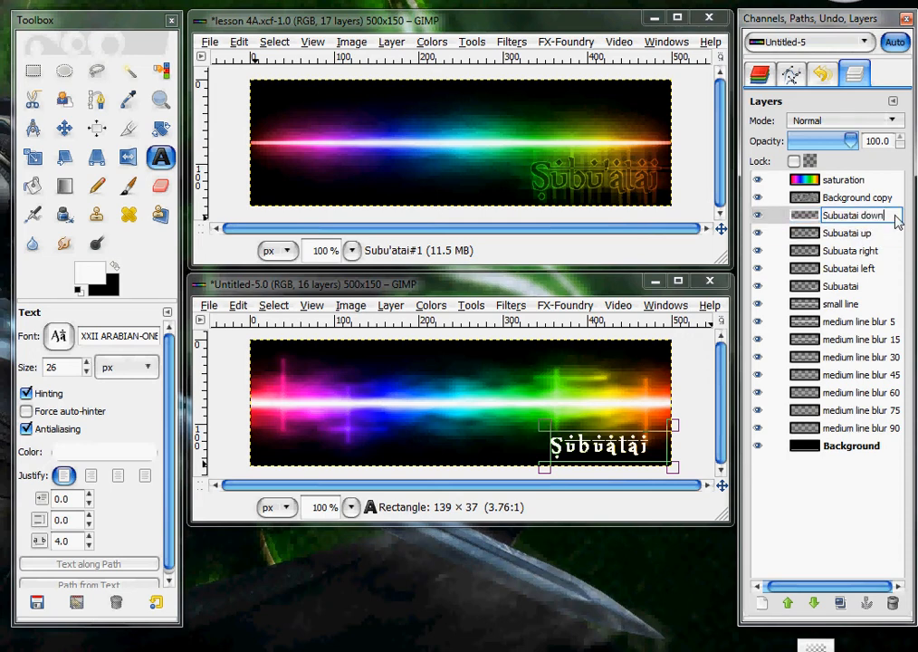
key(Return)
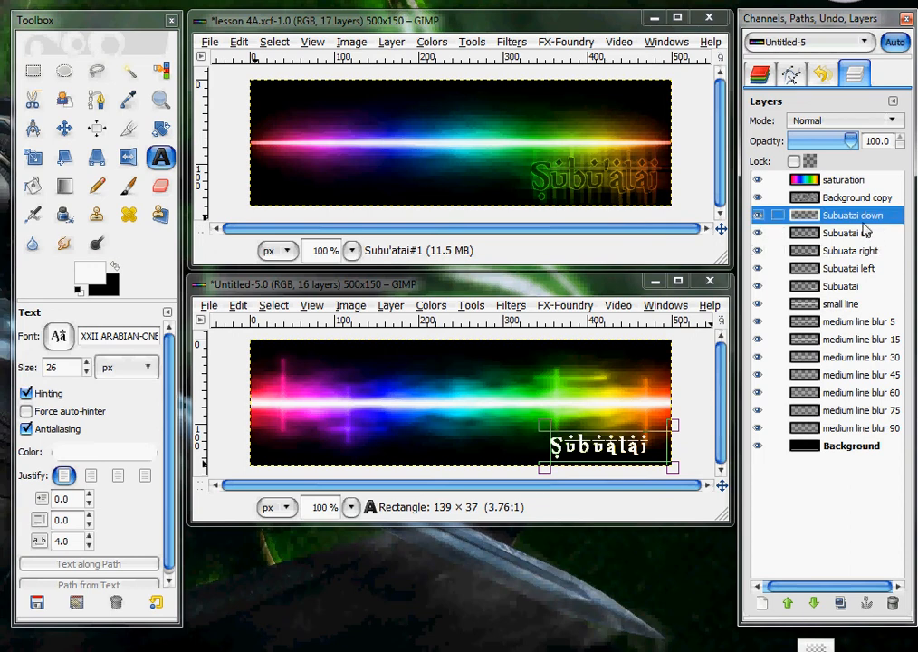
- Apply a linear Motion Blur with length 10 and angle 270 to the Subuatai down layer
click(509, 306)
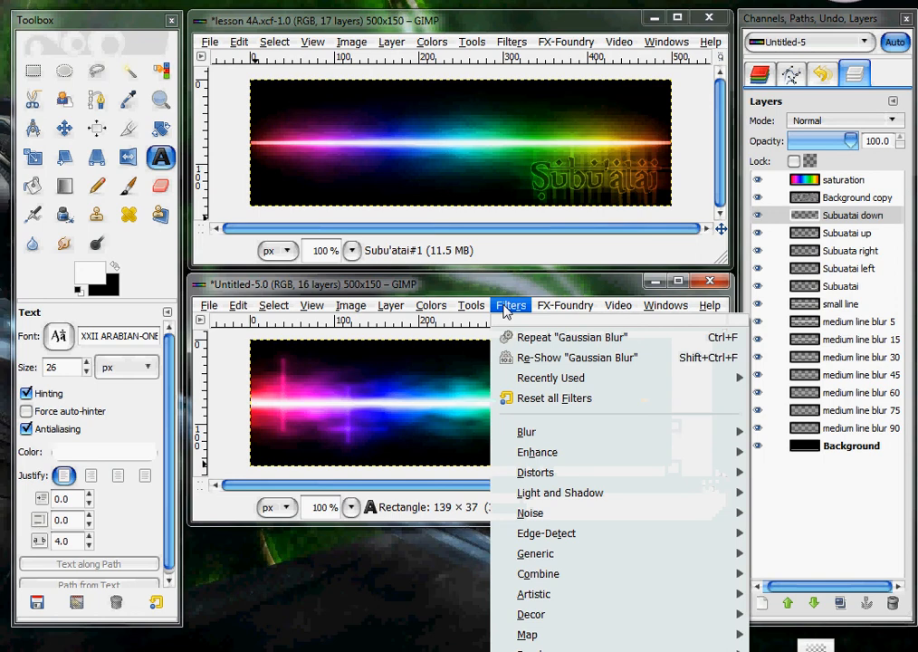
mouse_move(514, 433)
click(365, 472)
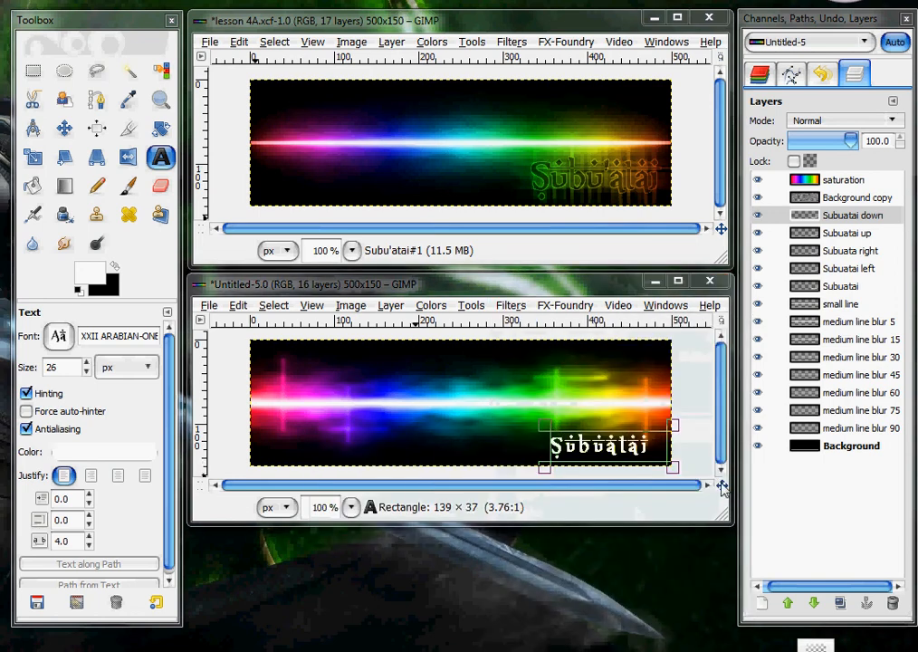
drag(308, 3, 338, 129)
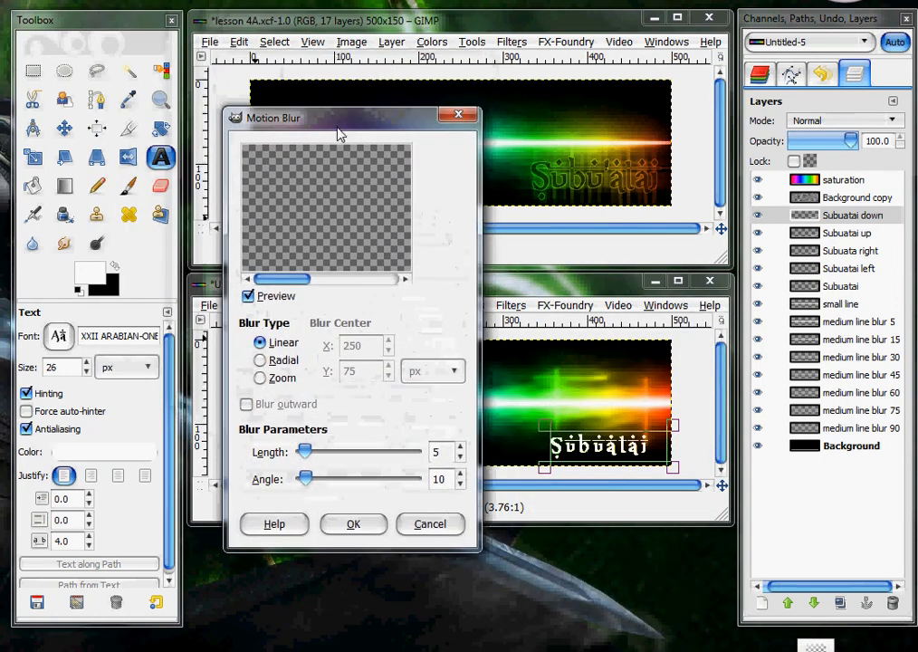
drag(304, 284, 372, 299)
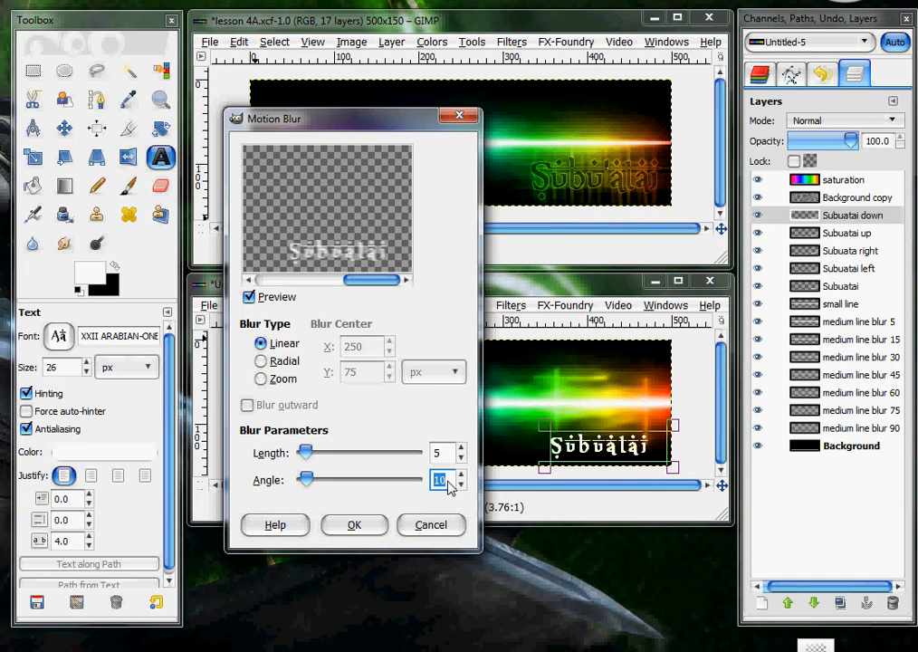
key(Tab)
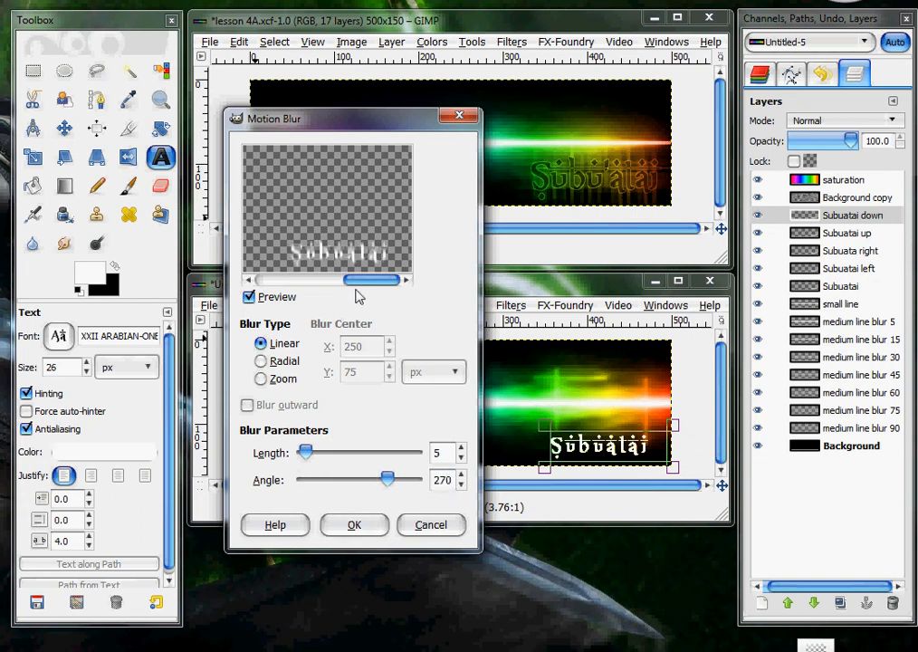
click(462, 448)
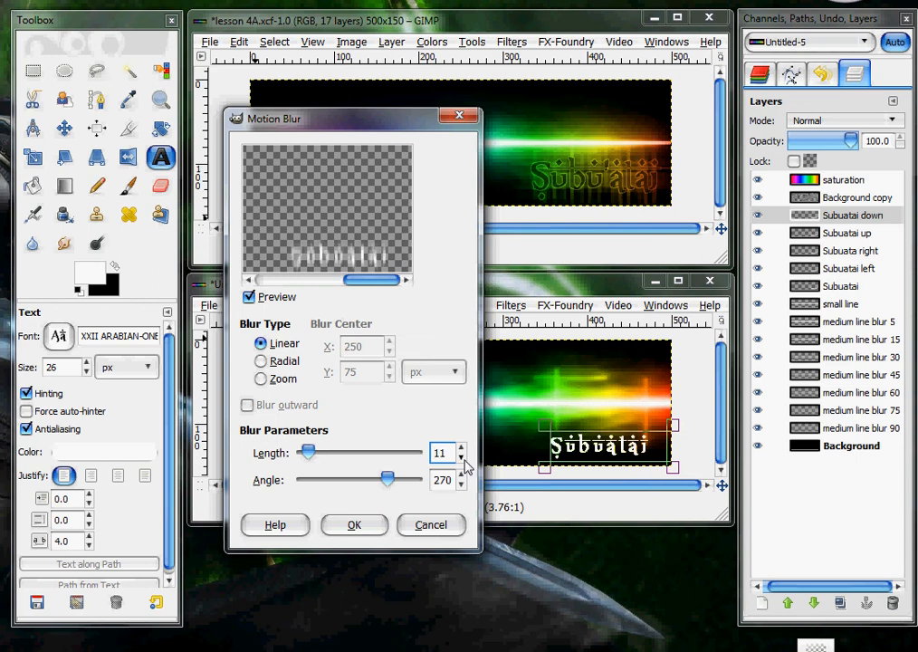
click(369, 525)
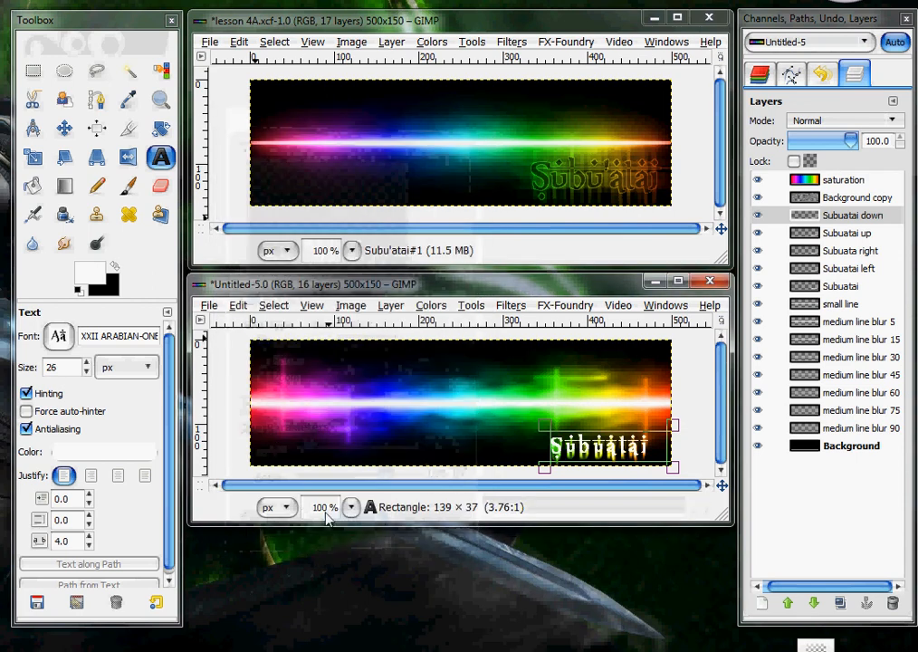
- Apply a linear Motion Blur with length 10 and angle 90 to the Subuatai up layer
click(861, 234)
click(510, 306)
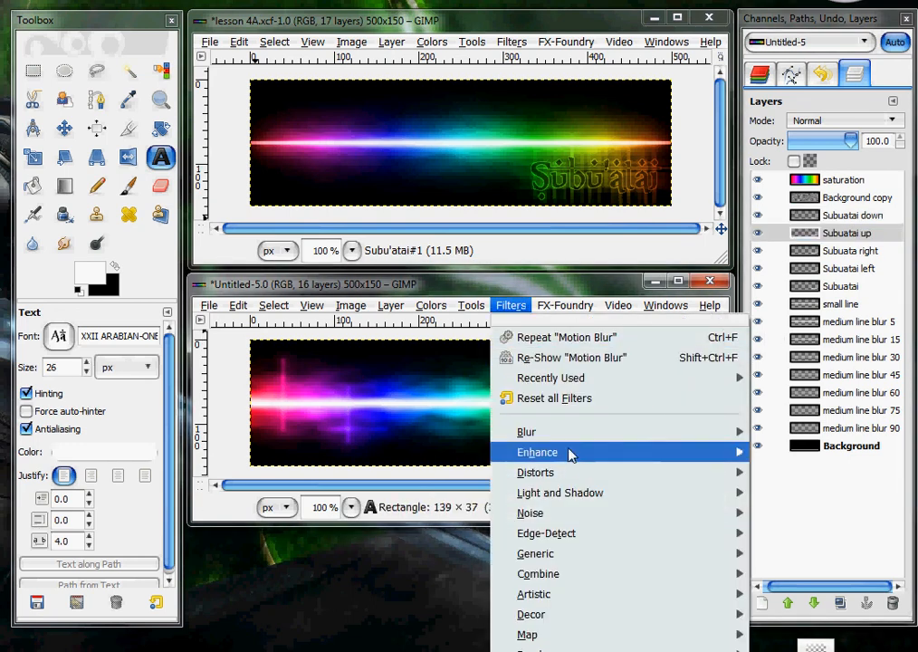
mouse_move(530, 432)
click(417, 477)
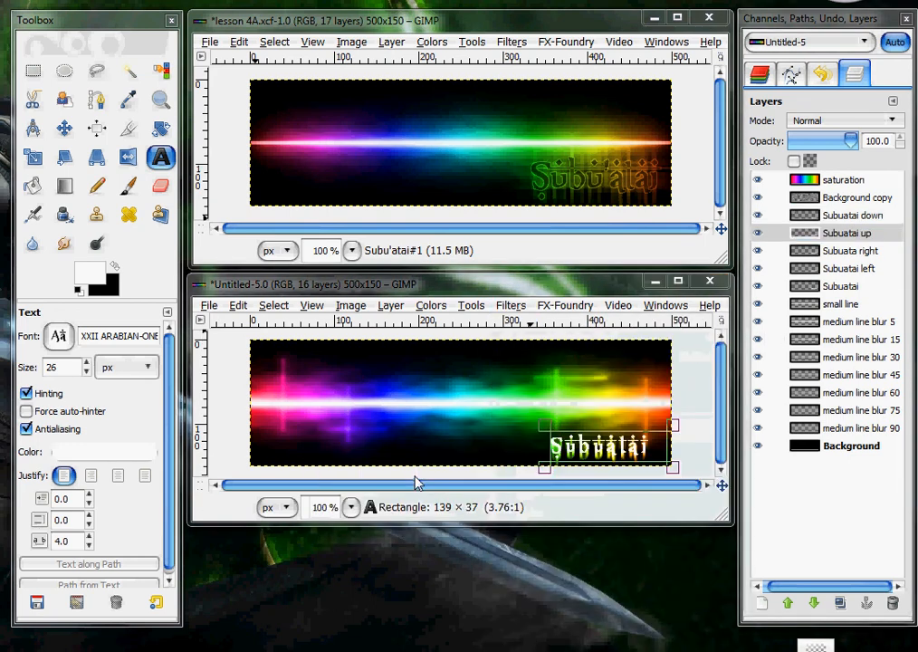
click(560, 487)
text(90)
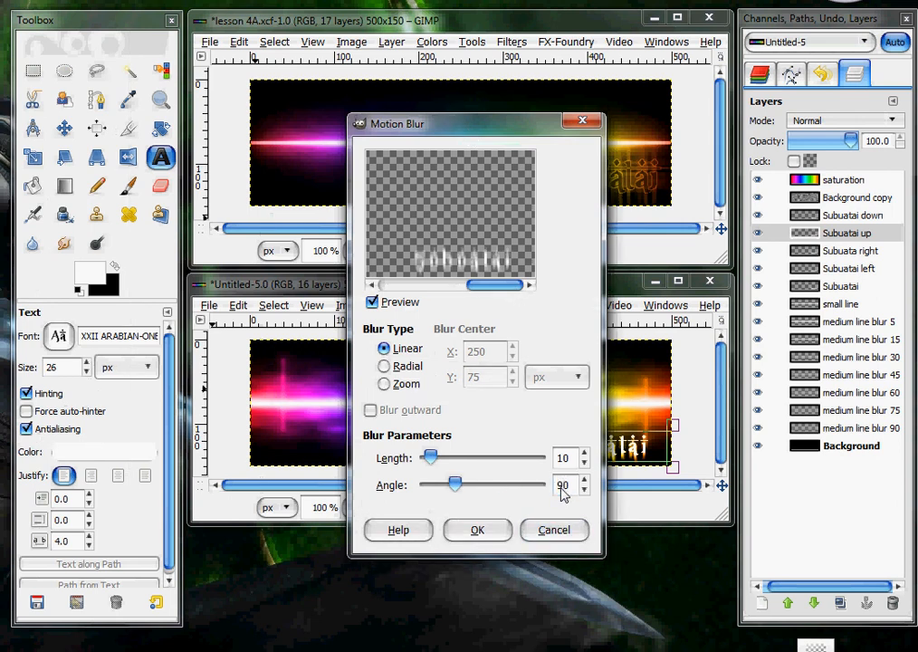
click(476, 530)
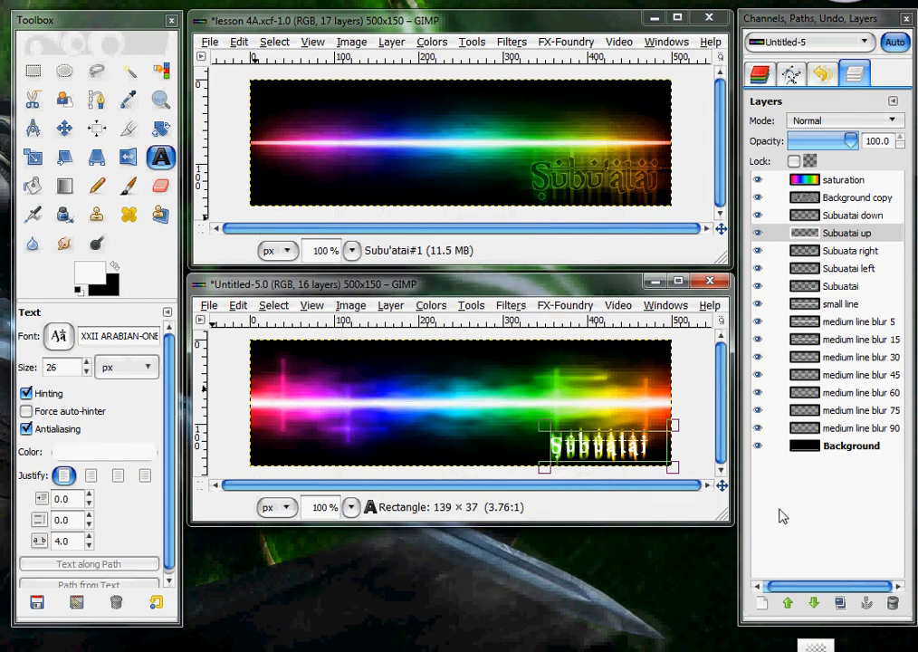
- Apply a linear Motion Blur with length 10 and angle 180 to the Subuata right layer
click(770, 252)
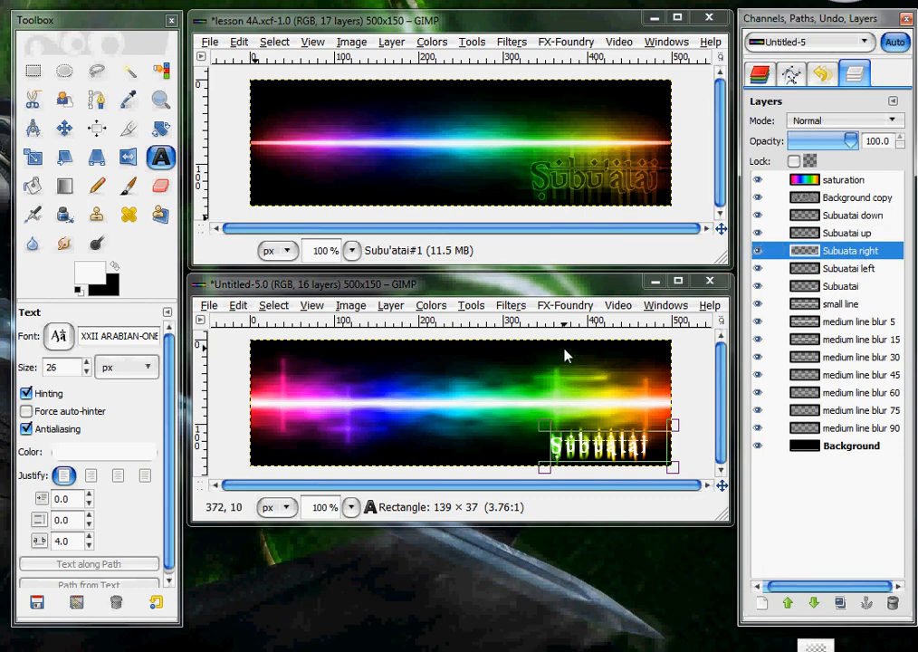
click(511, 305)
click(554, 359)
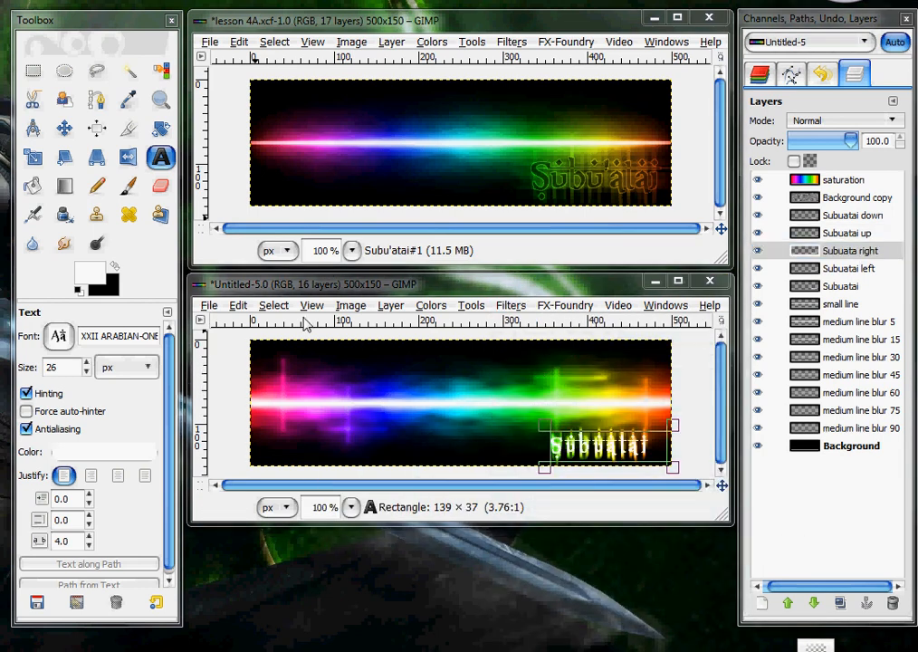
drag(470, 71, 455, 116)
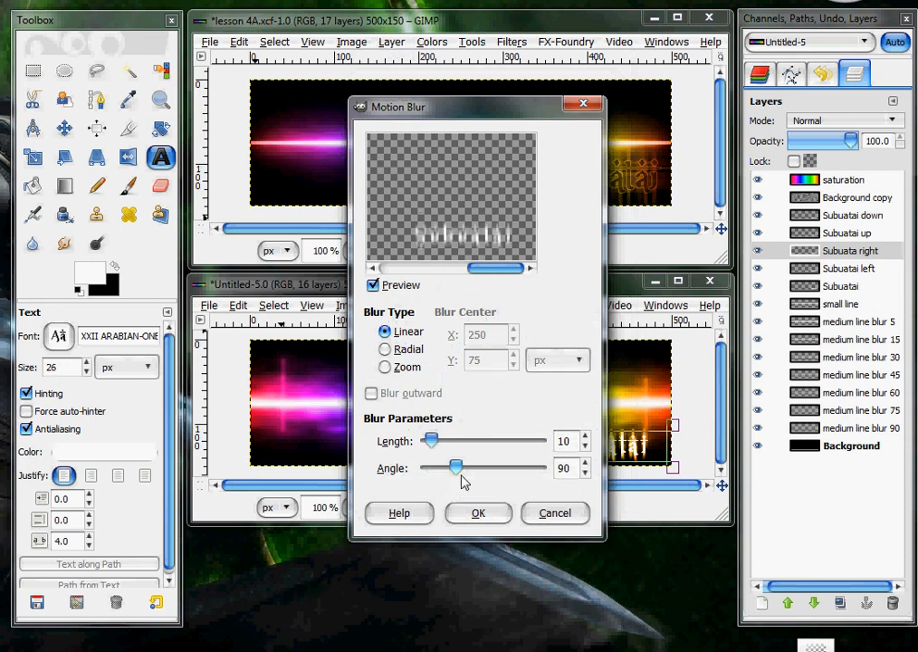
double_click(565, 469)
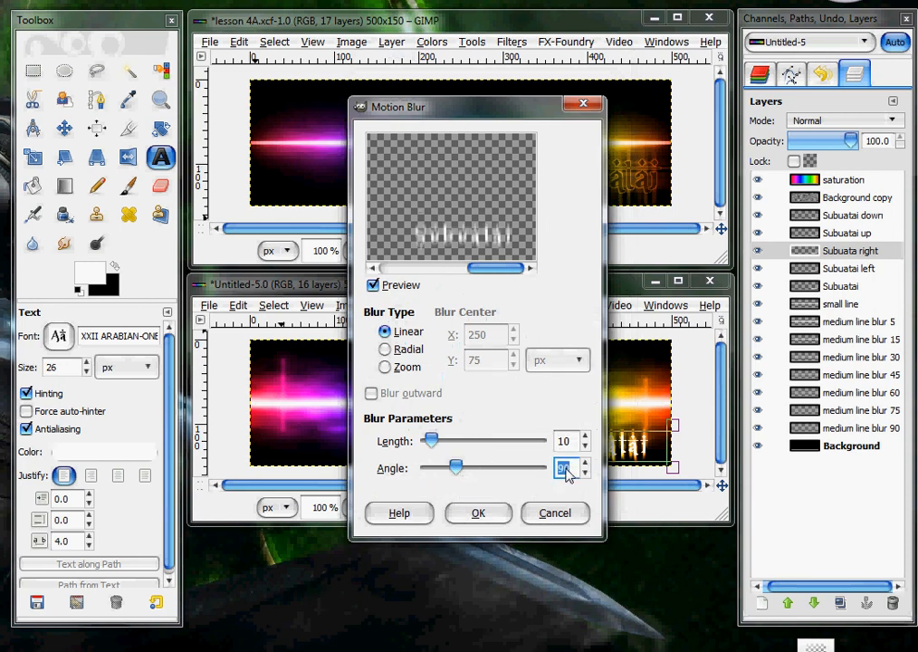
text(180)
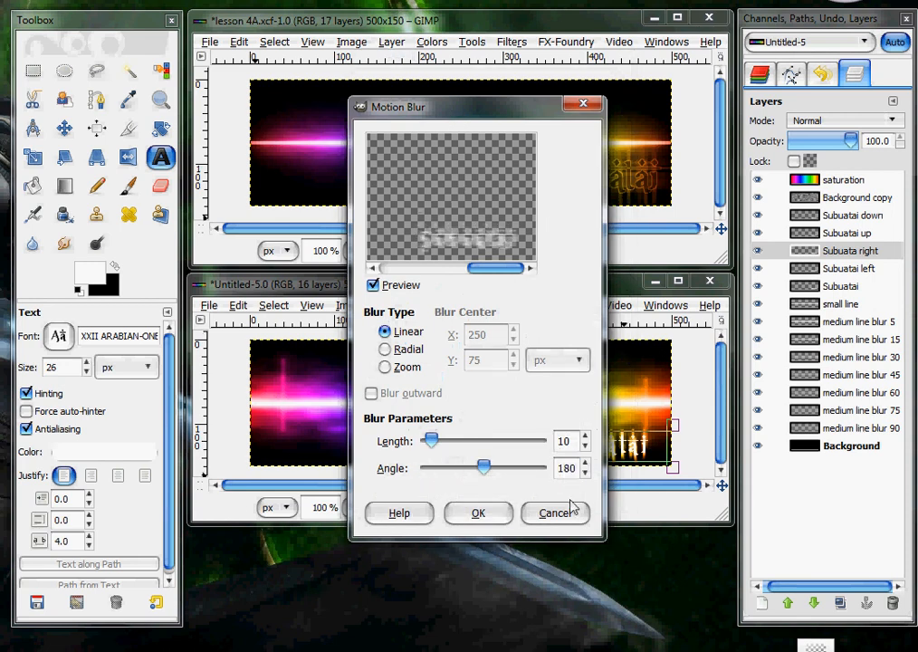
click(478, 513)
- Apply a linear Motion Blur with length 10 and angle 0 to the Subuatai left layer
click(847, 268)
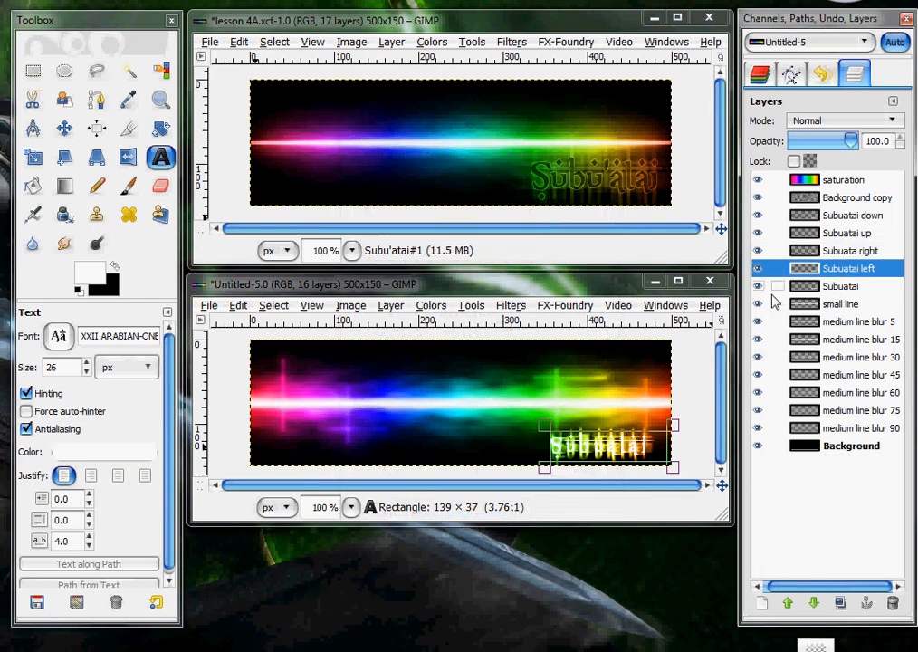
click(511, 306)
click(543, 360)
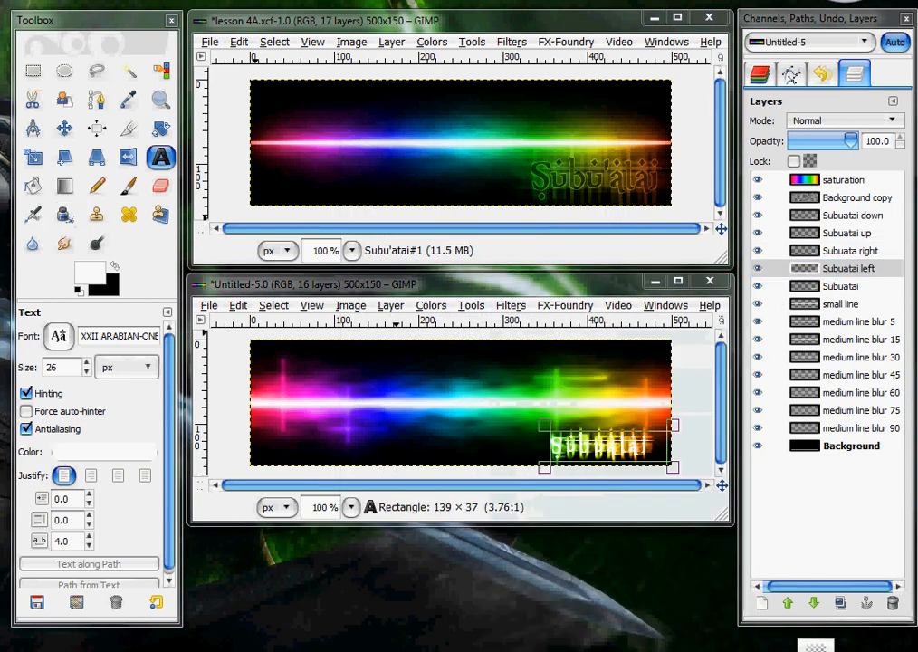
double_click(550, 436)
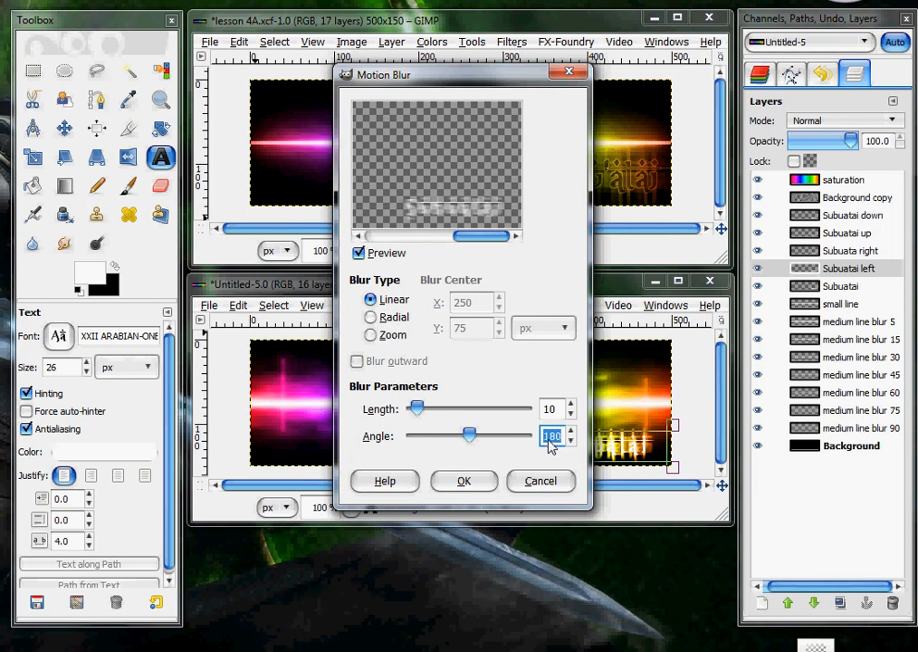
text(0)
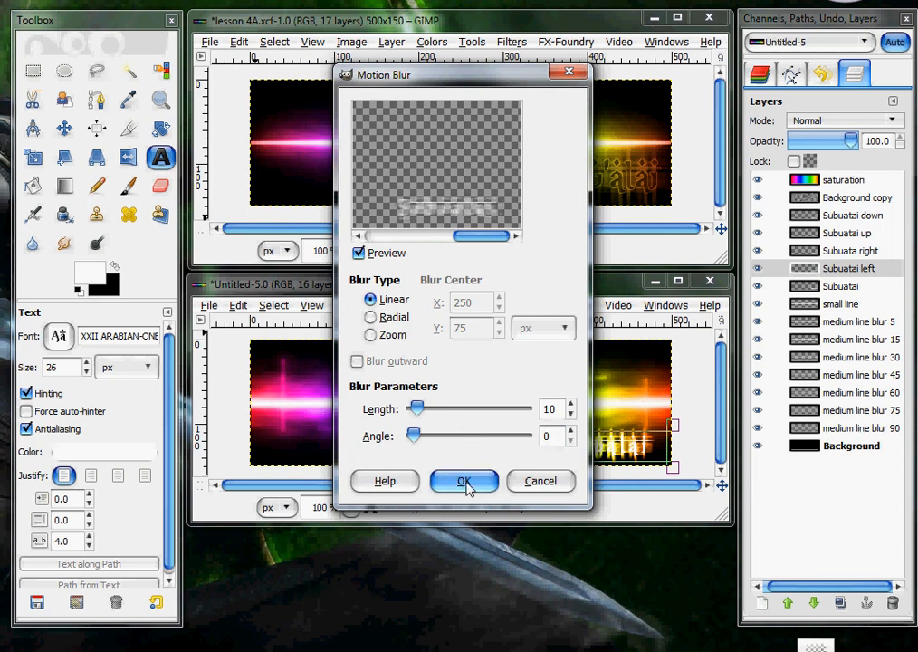